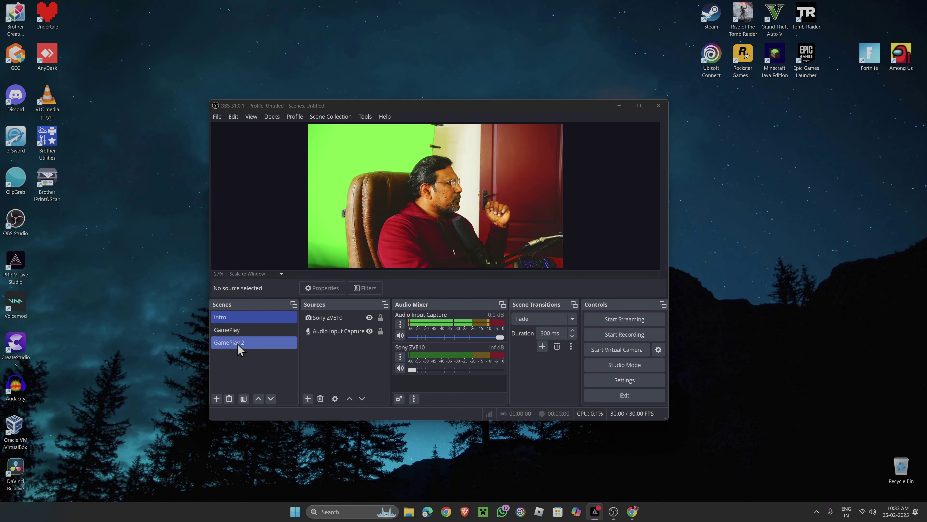
- Add the existing Sony ZVE10 video capture source to the GamePlay scene
click(254, 330)
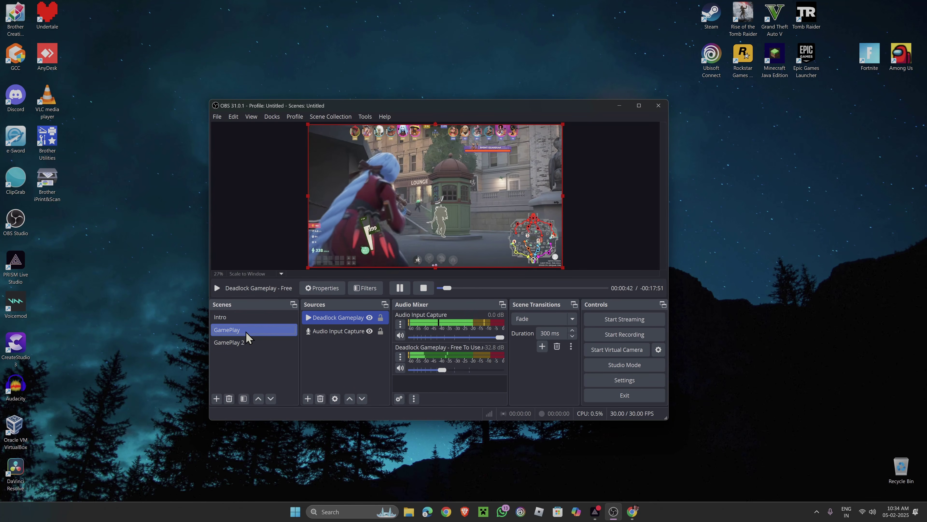
click(308, 398)
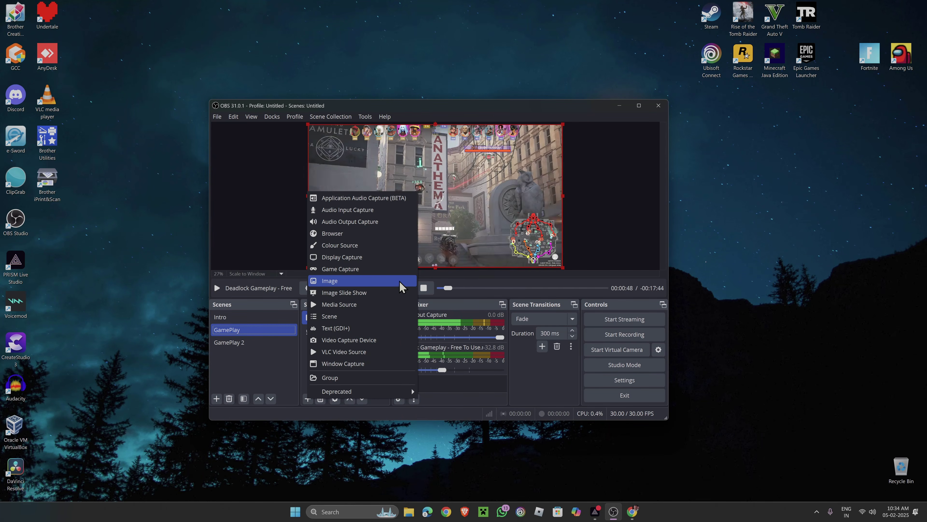
click(376, 340)
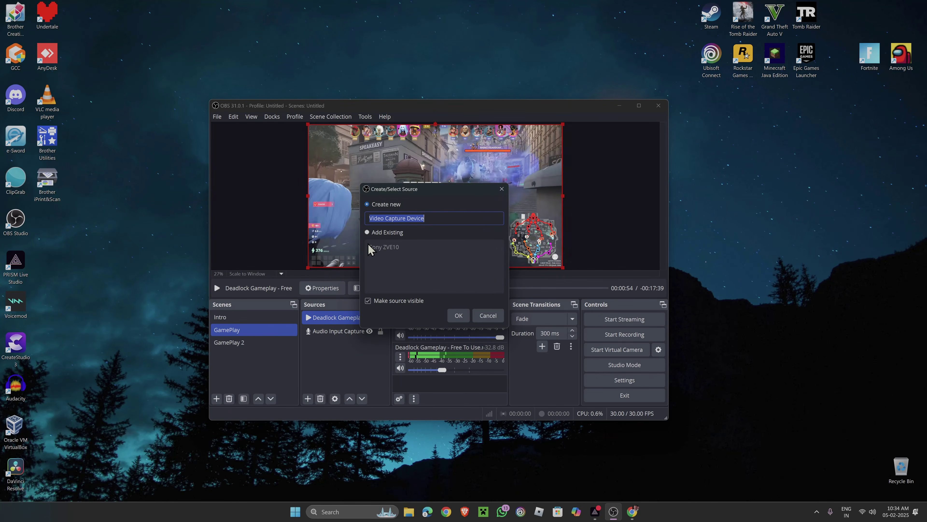
click(367, 232)
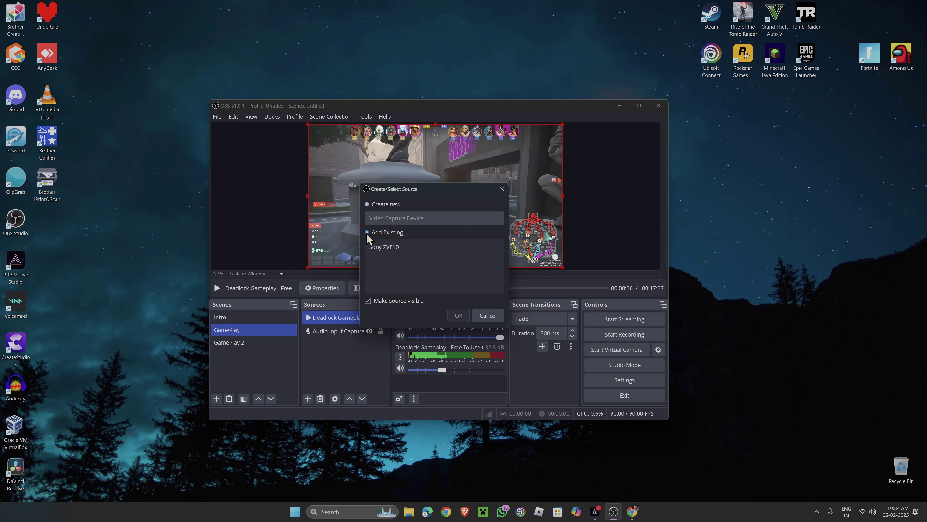
click(377, 248)
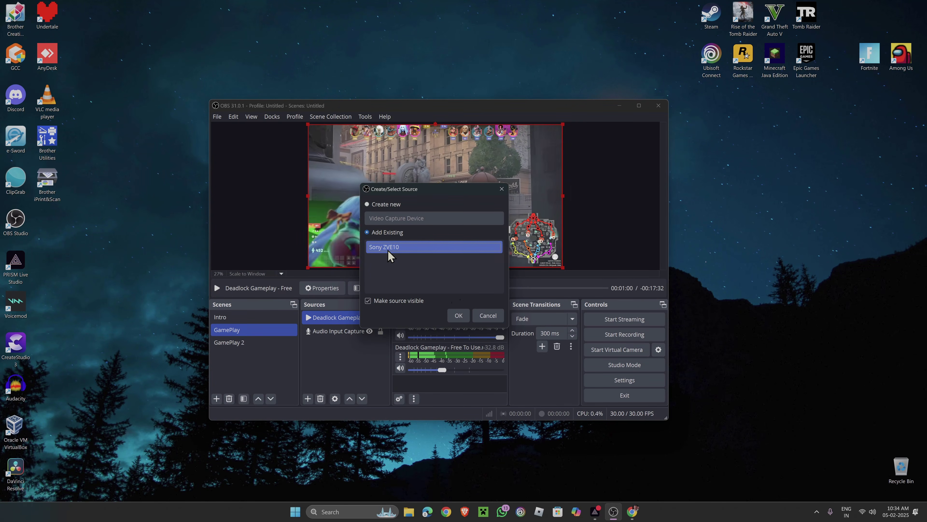
click(458, 315)
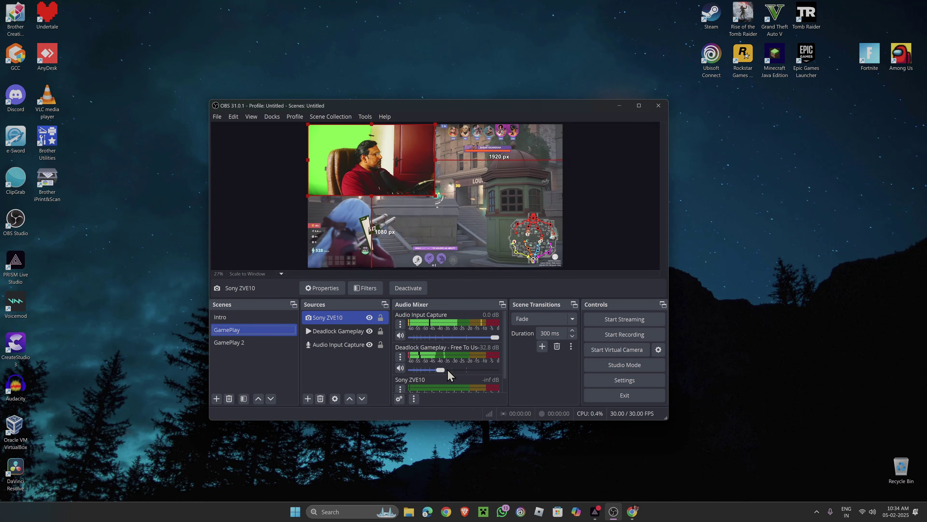
- Shrink the camera overlay and place it over the gameplay, about 95 px from the canvas's left edge and 592 px from its top
drag(371, 165, 382, 172)
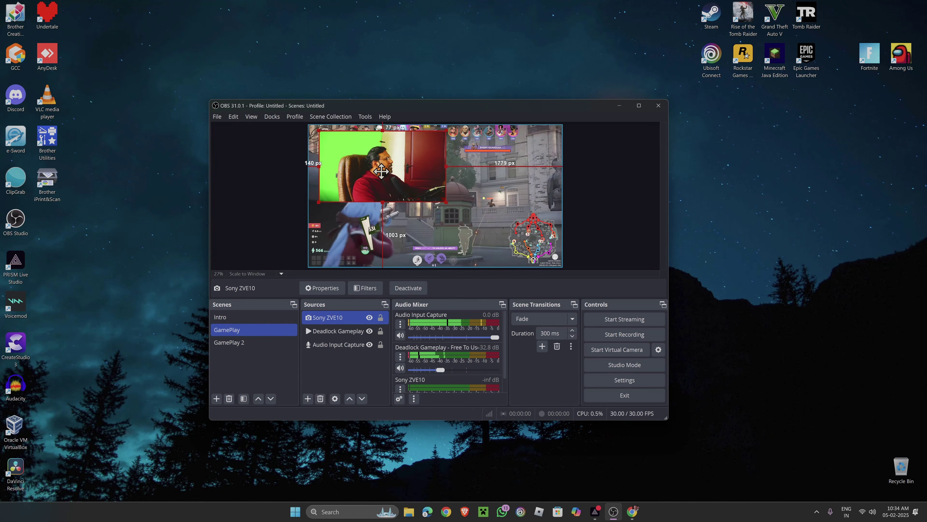
drag(455, 201, 337, 174)
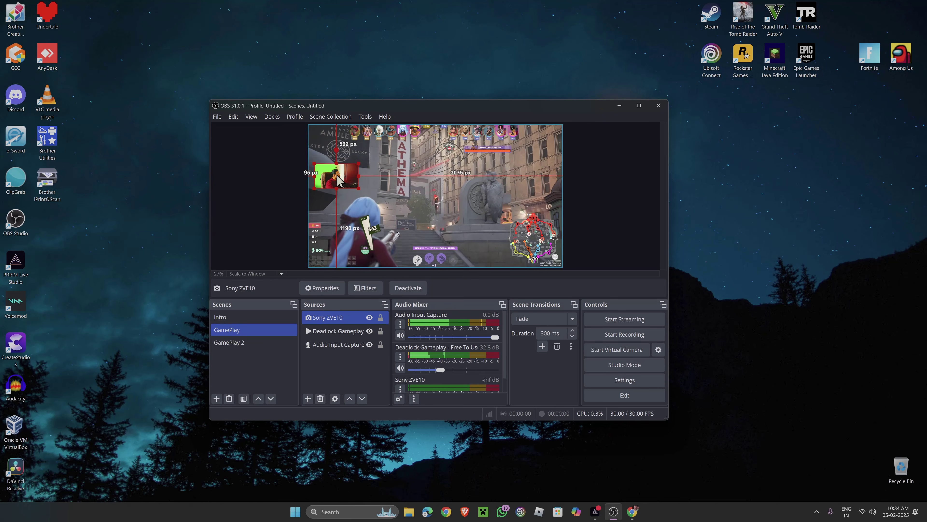
click(602, 191)
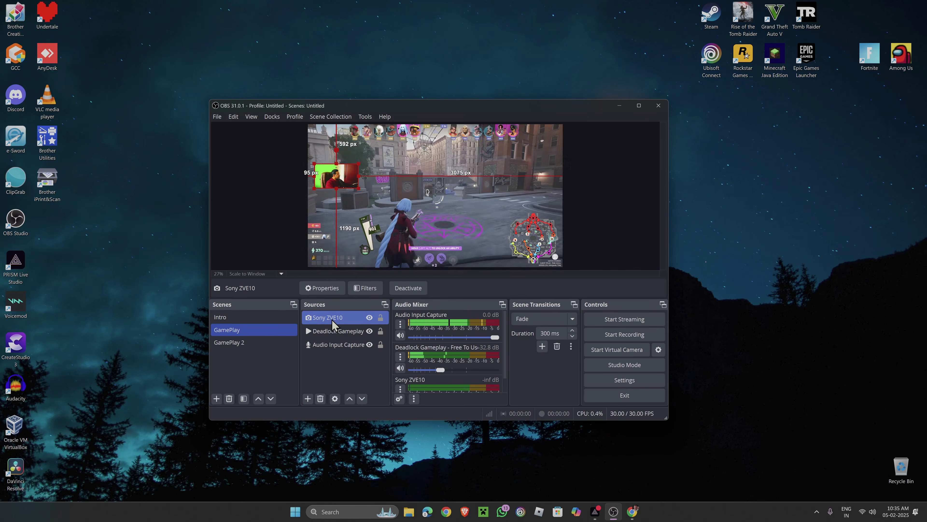
- Enlarge the camera overlay near the canvas centre and crop it tightly around the presenter
drag(358, 186, 398, 228)
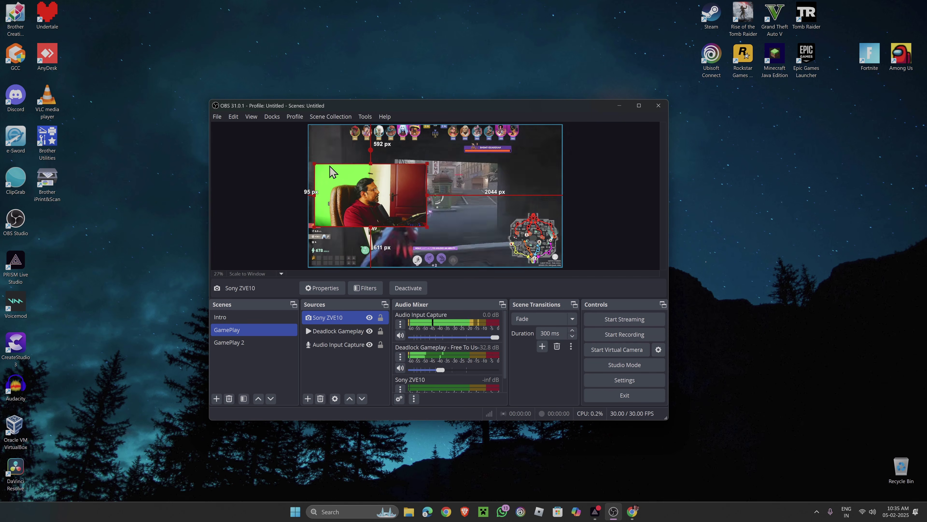
drag(389, 192, 444, 207)
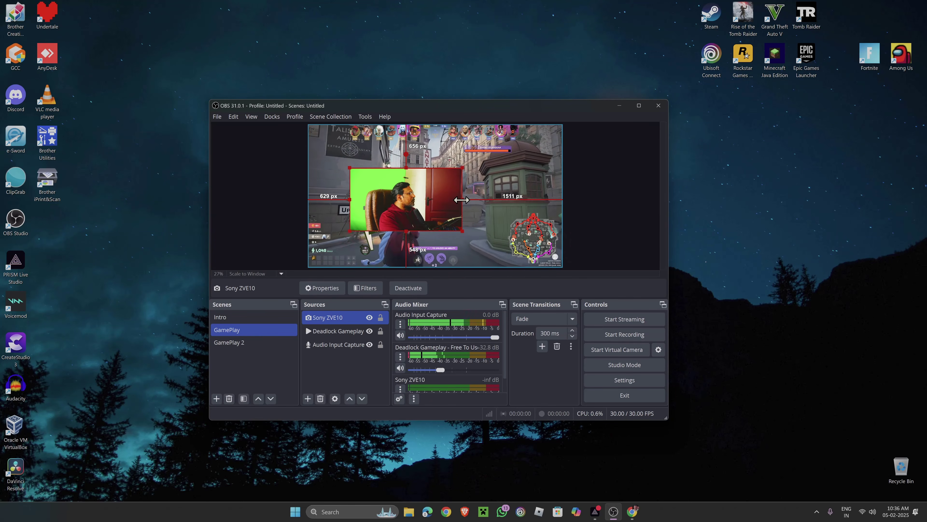
drag(457, 200, 431, 202)
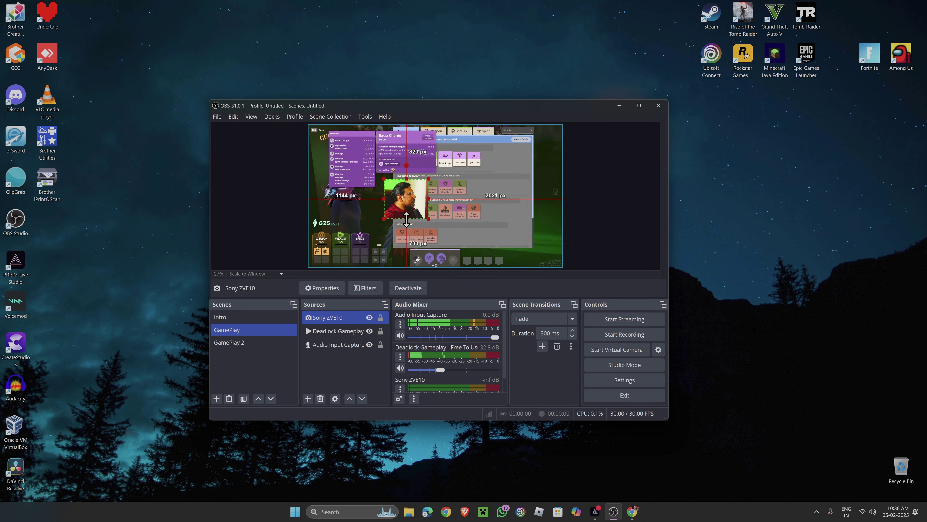
click(468, 223)
- Move the cropped camera overlay to about 102 px from the canvas's left edge and 632 px from its top
drag(410, 199, 340, 188)
click(380, 202)
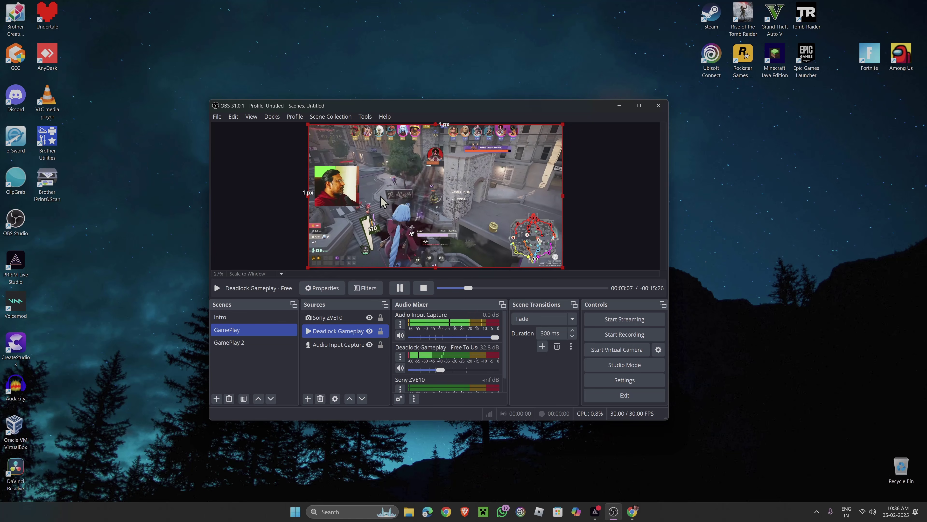
click(353, 186)
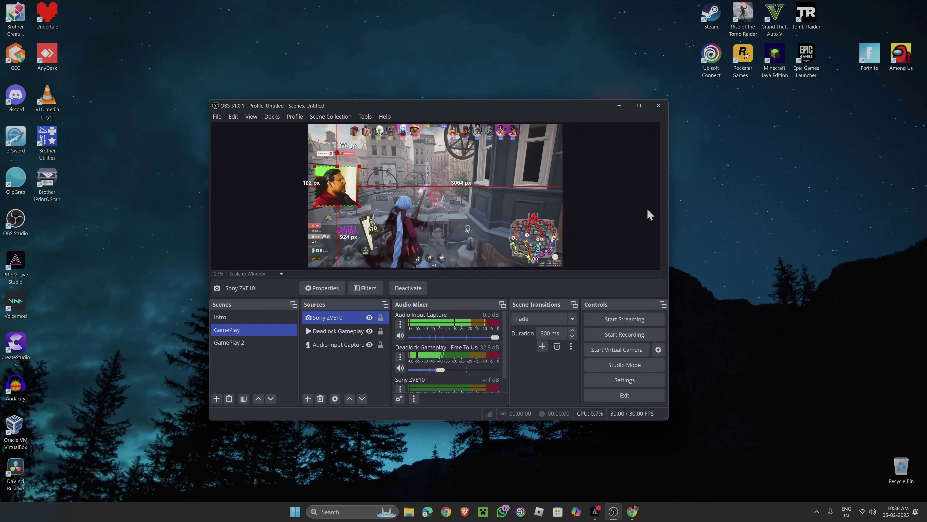
click(622, 214)
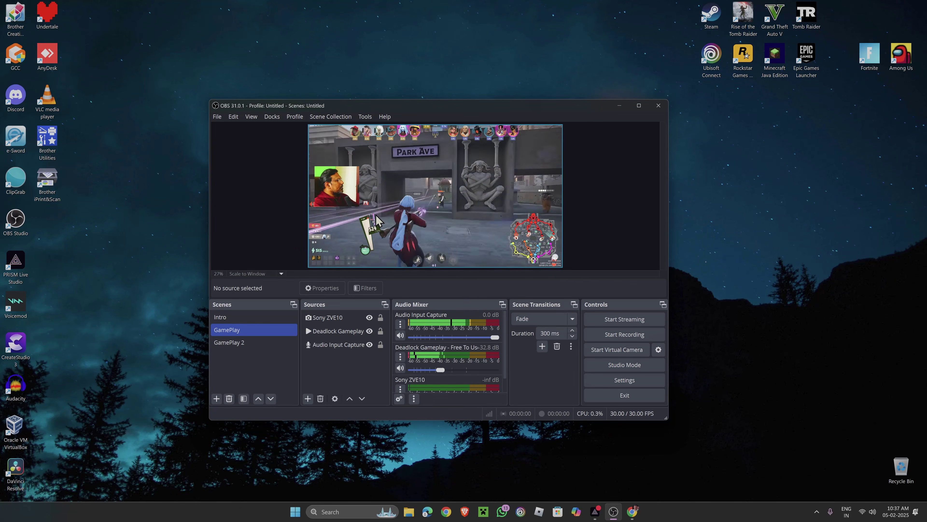
click(337, 185)
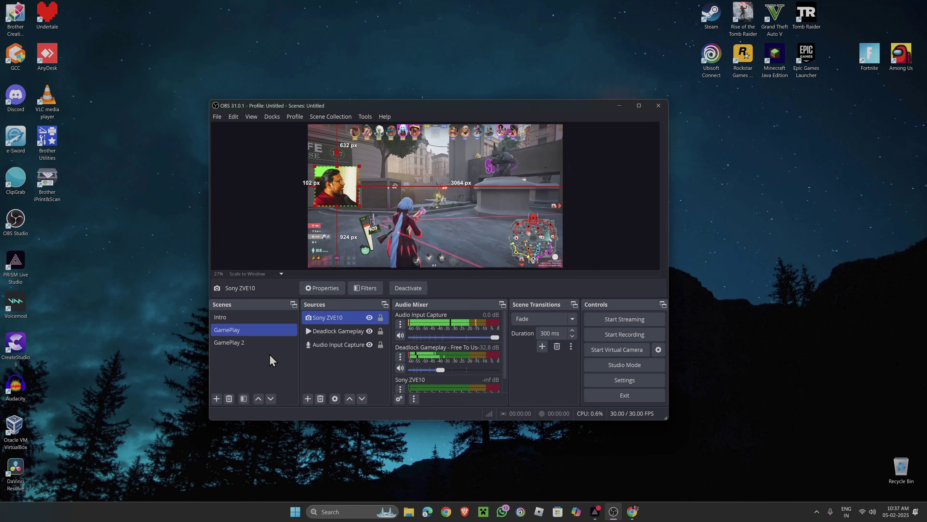
- Add the existing Sony ZVE10 video capture source to the GamePlay 2 scene
click(272, 342)
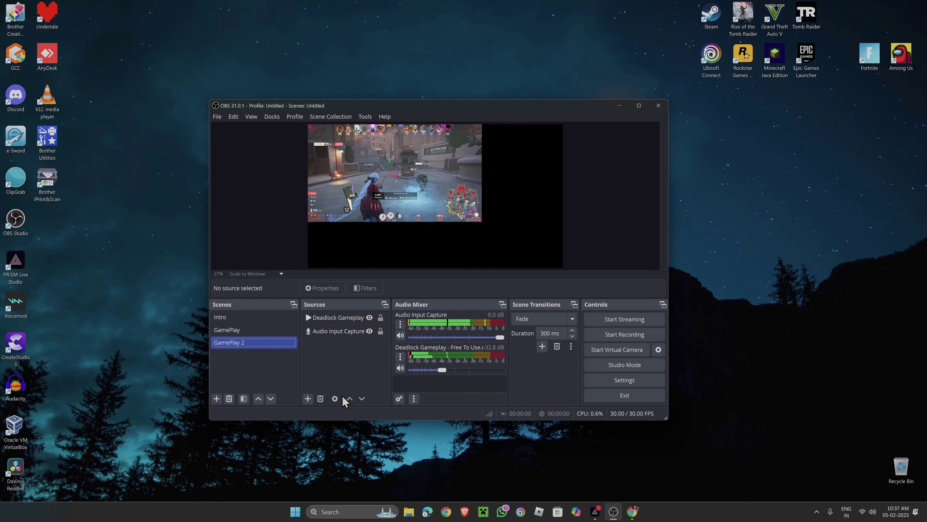
click(309, 399)
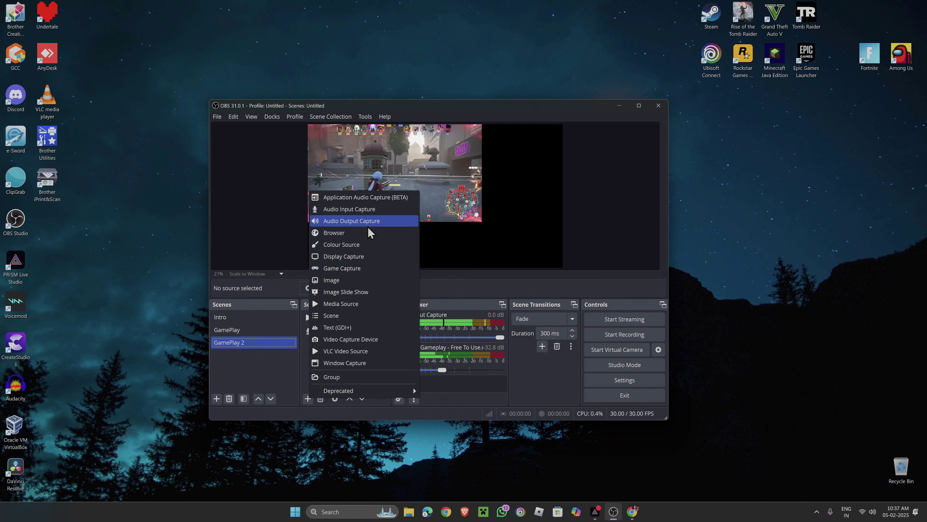
click(357, 340)
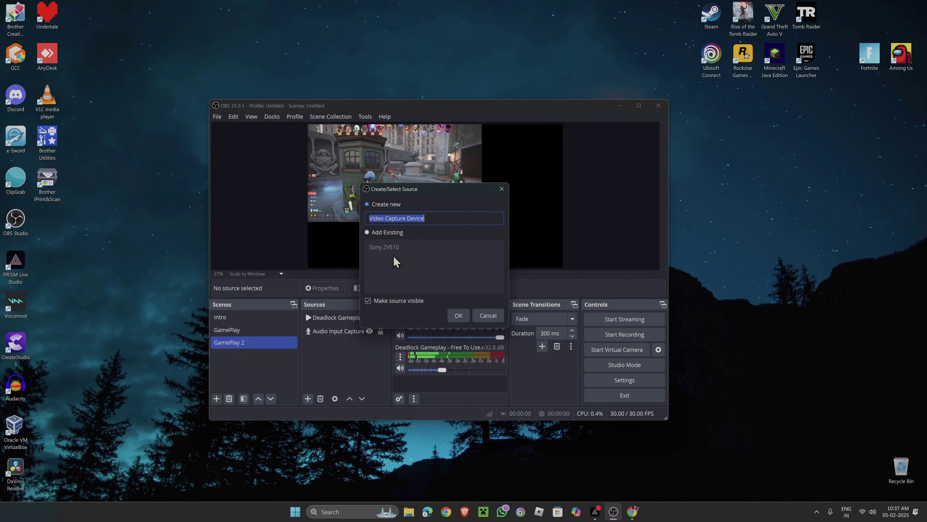
click(367, 232)
click(375, 248)
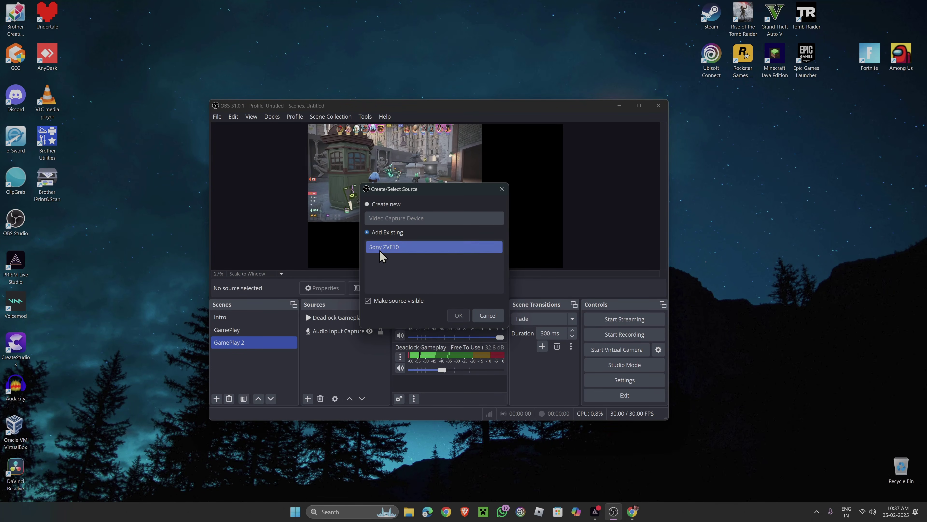
click(459, 315)
- Slightly shrink the GamePlay 2 camera overlay and place it about 357 px from the canvas's left edge and 159 px from its bottom
drag(369, 168, 488, 226)
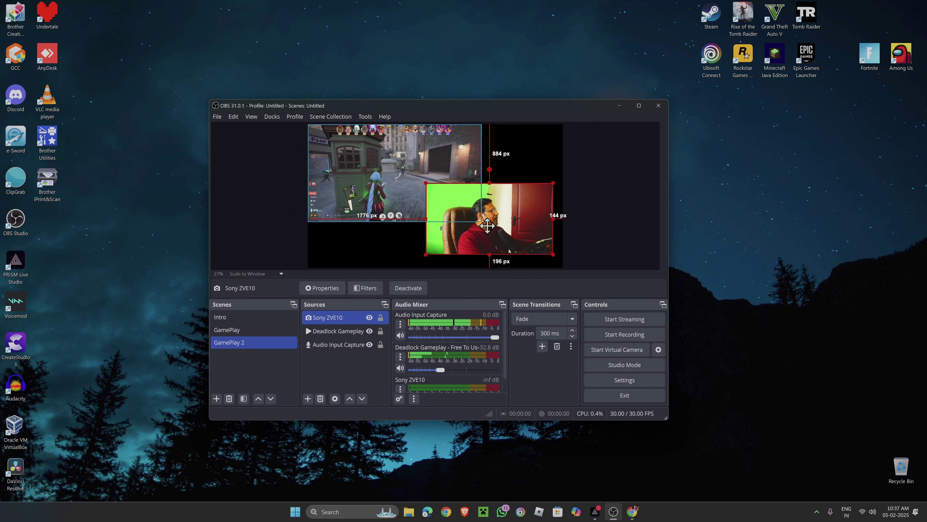
drag(554, 218, 548, 217)
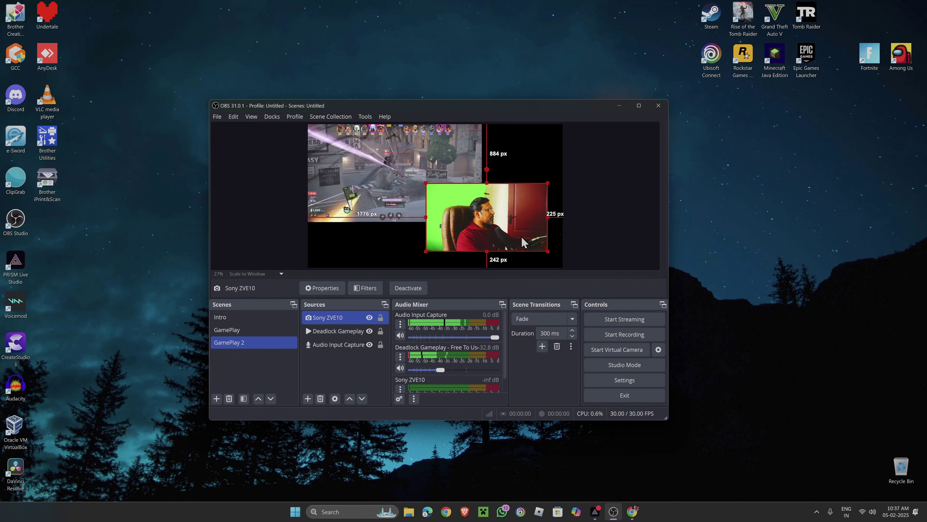
drag(499, 240, 403, 244)
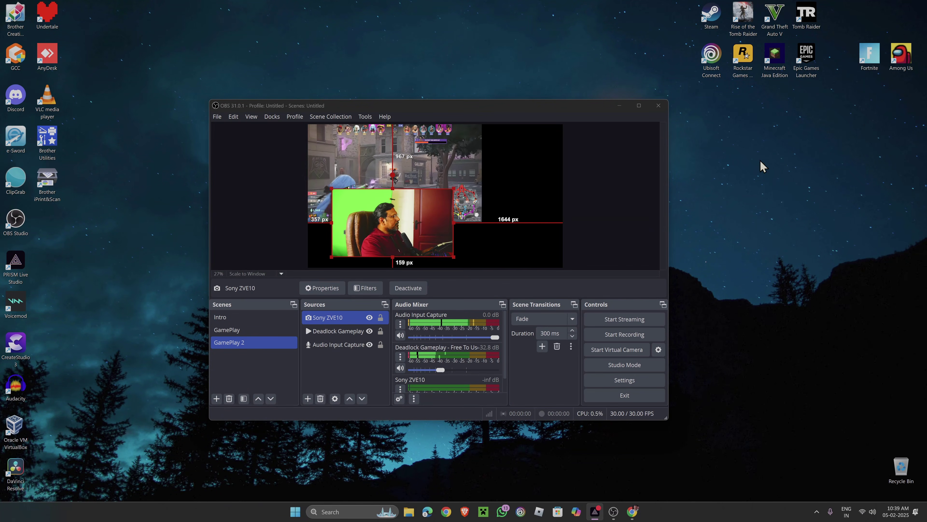
- Remove the Sony ZVE10 source from the GamePlay 2 scene and switch to the GamePlay scene
click(400, 239)
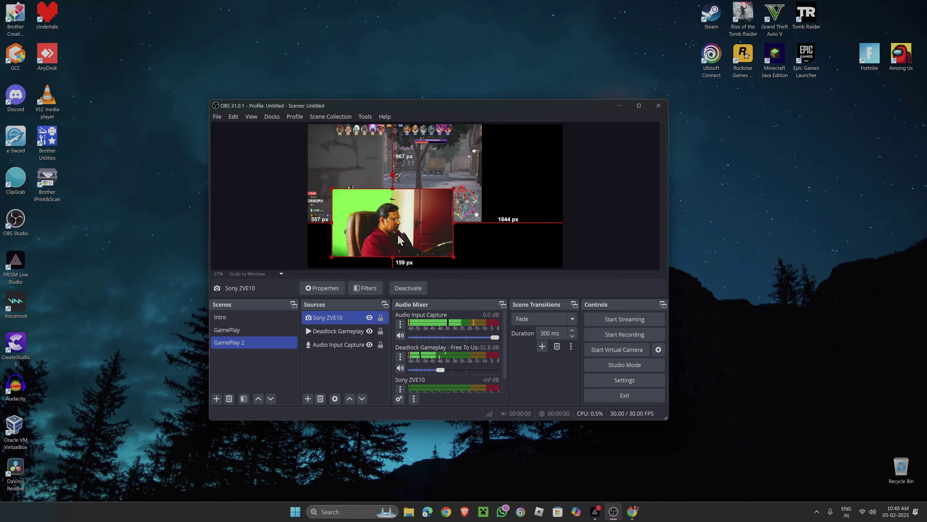
key(Delete)
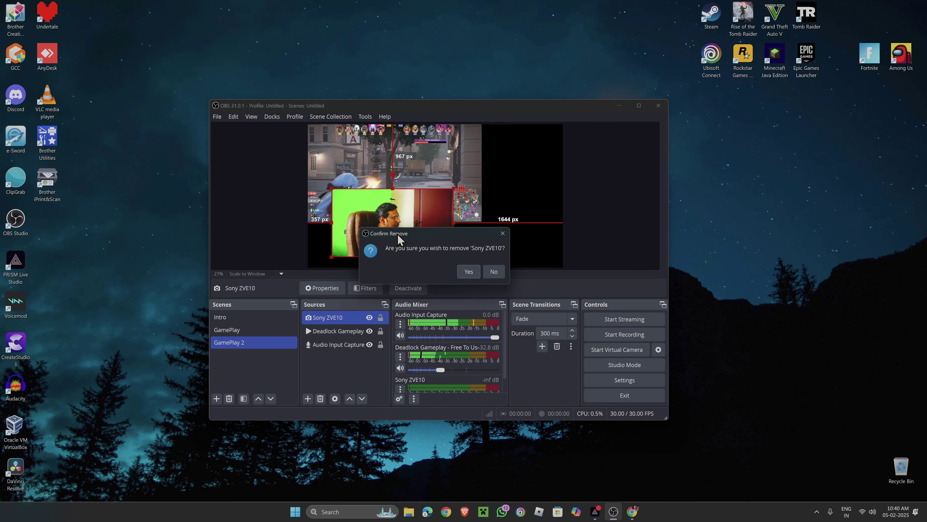
click(469, 272)
click(256, 329)
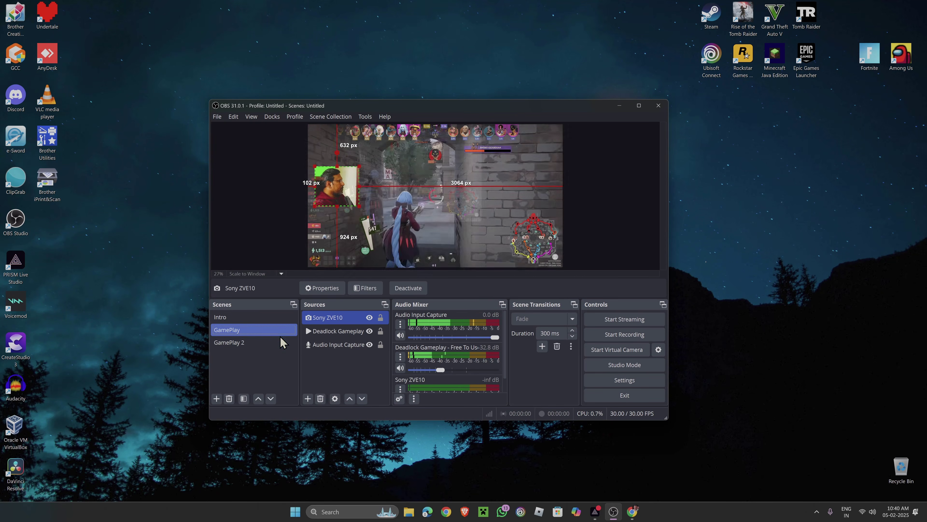
click(312, 251)
key(Delete)
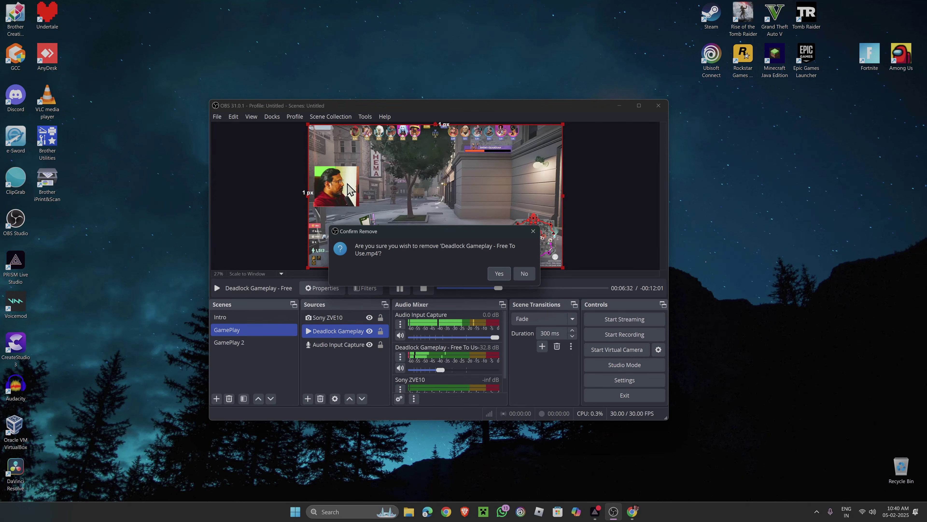
click(500, 273)
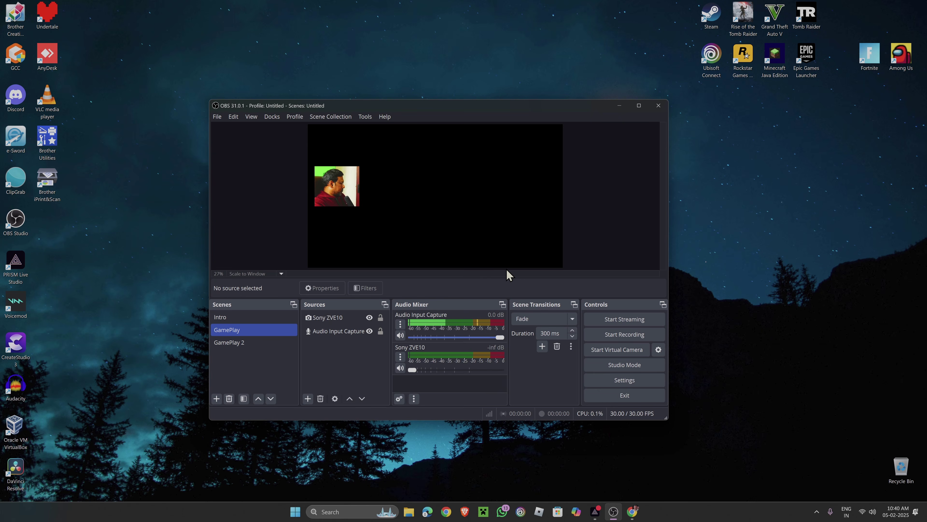
key(ctrl+z)
- Remove the Sony ZVE10 source from the GamePlay scene
click(334, 189)
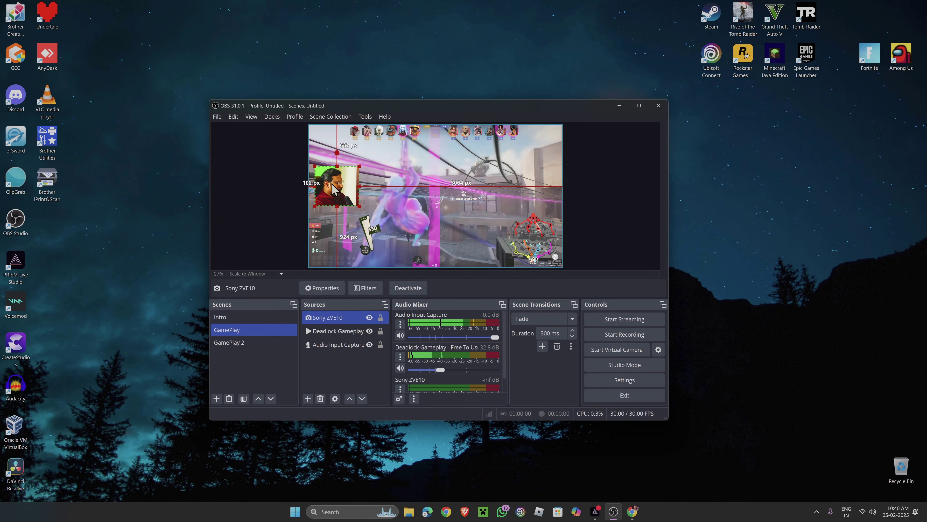
key(Delete)
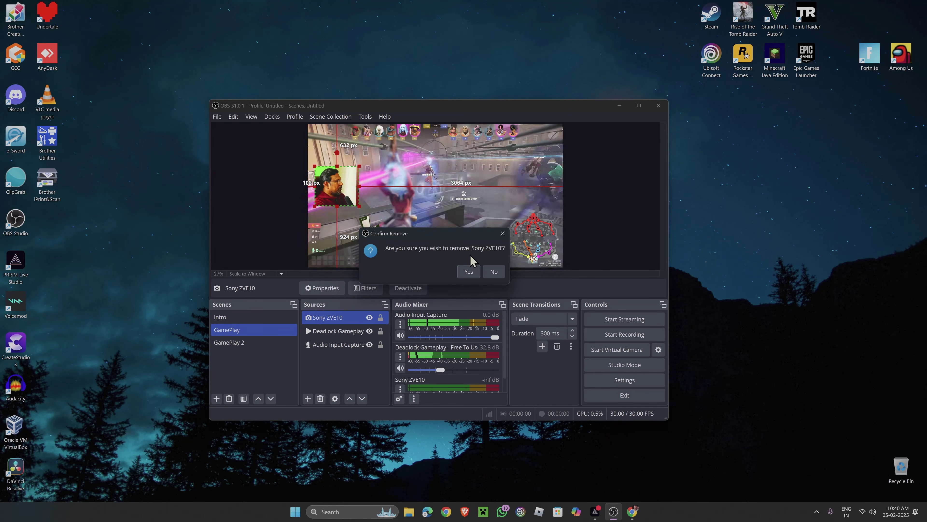
click(468, 271)
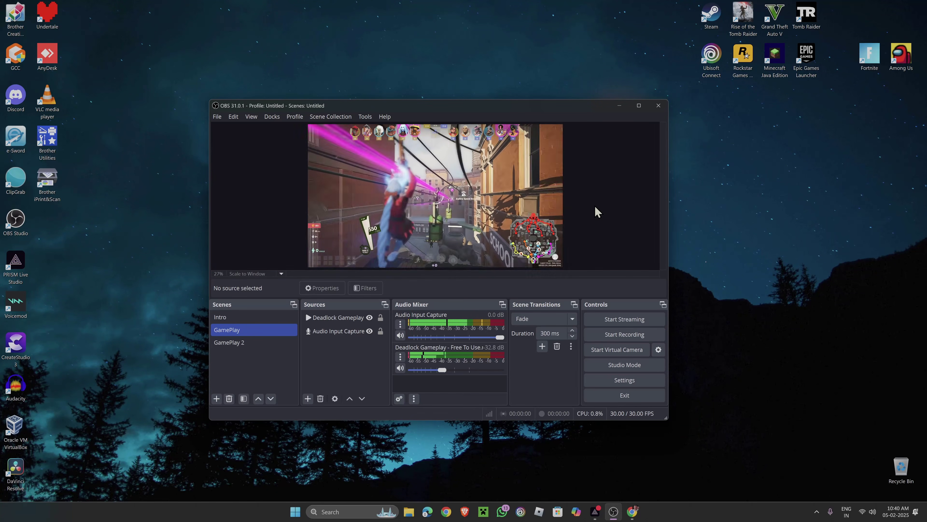
- Switch OBS to the Intro scene and bring the Advanced Masks plugin page in Chrome to the front
click(621, 110)
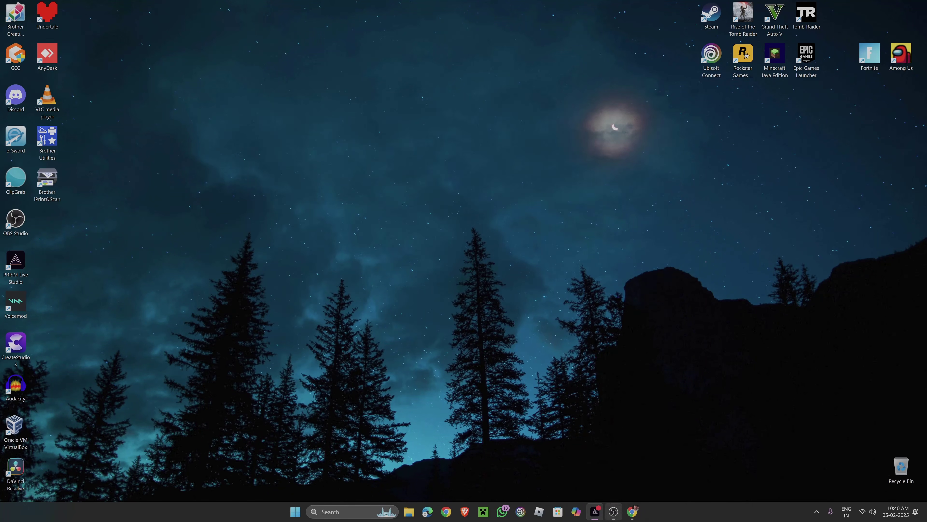
click(633, 511)
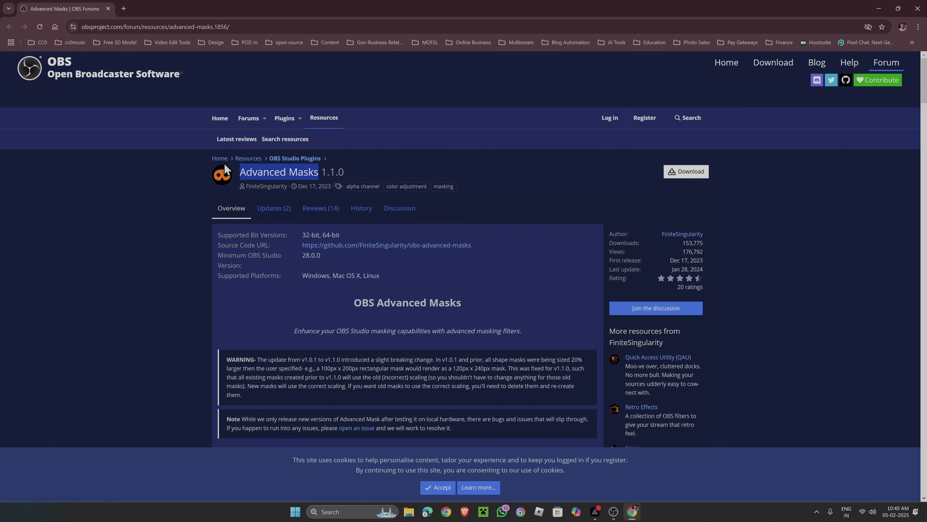
click(617, 514)
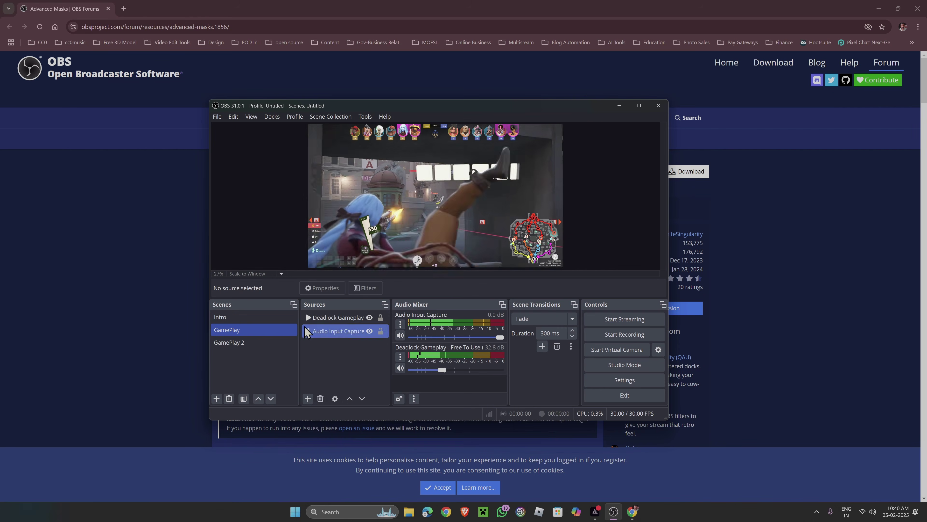
click(238, 319)
click(768, 256)
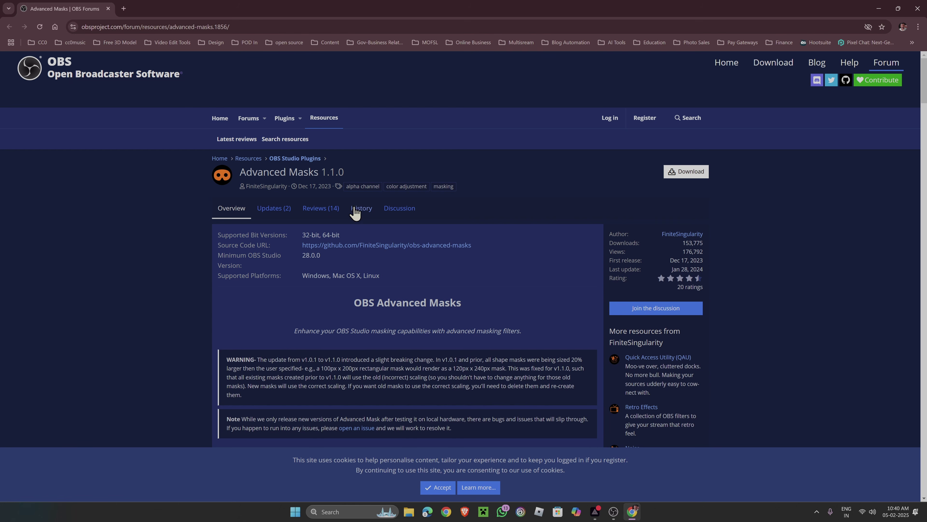
- Examine the Advanced Masks page title, the OBS home page and the OBS Studio Plugins listing, ending back on the Advanced Masks page
drag(238, 172, 291, 171)
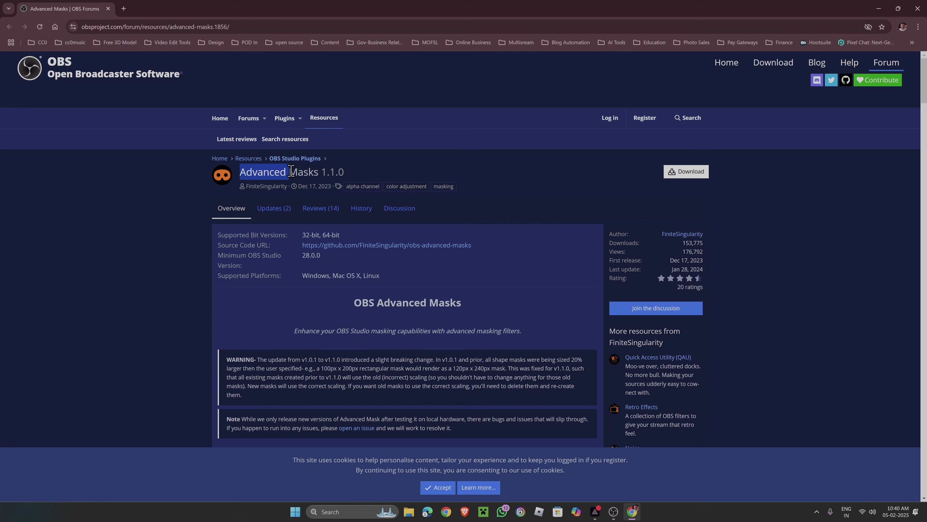
click(365, 170)
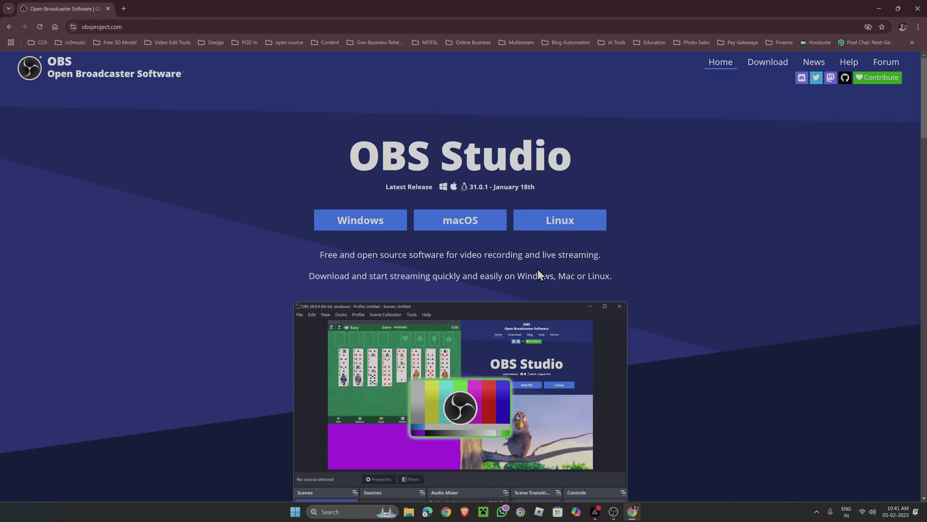
scroll(537, 267, down, 8)
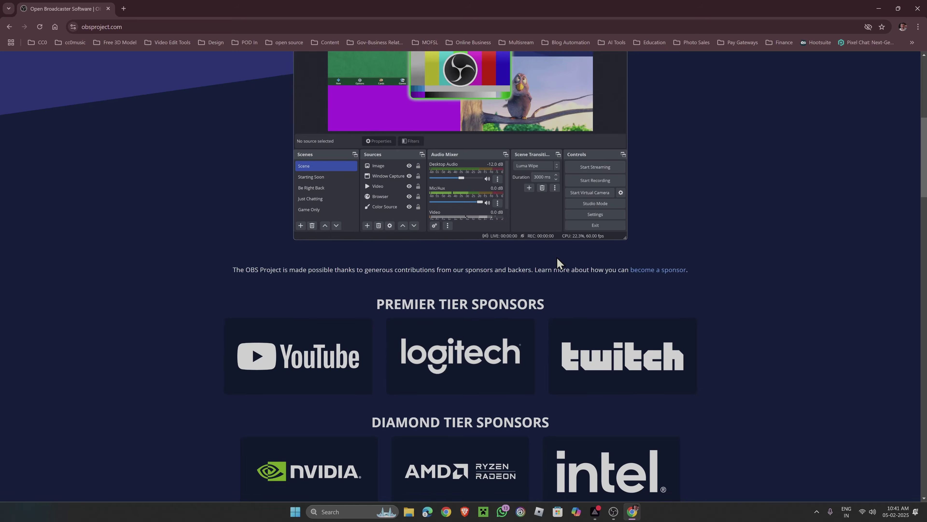
scroll(557, 257, up, 5)
click(8, 27)
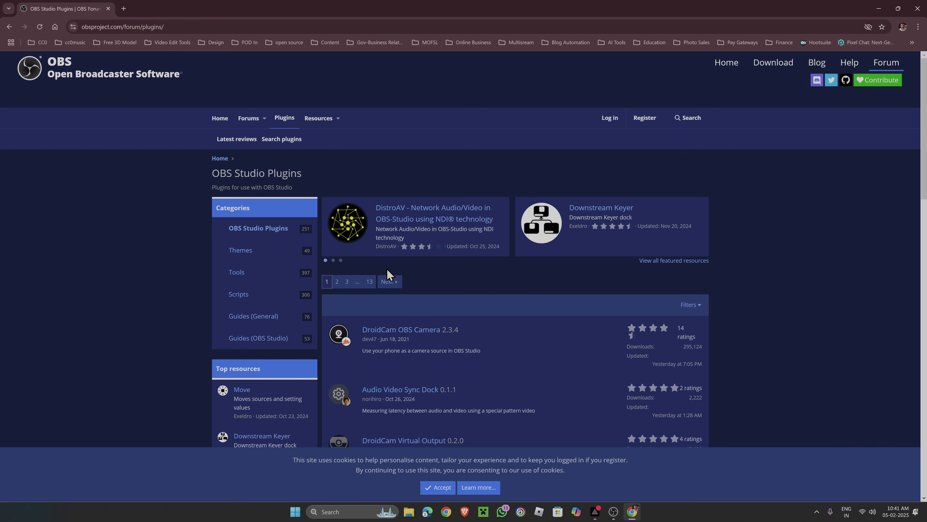
scroll(690, 303, down, 3)
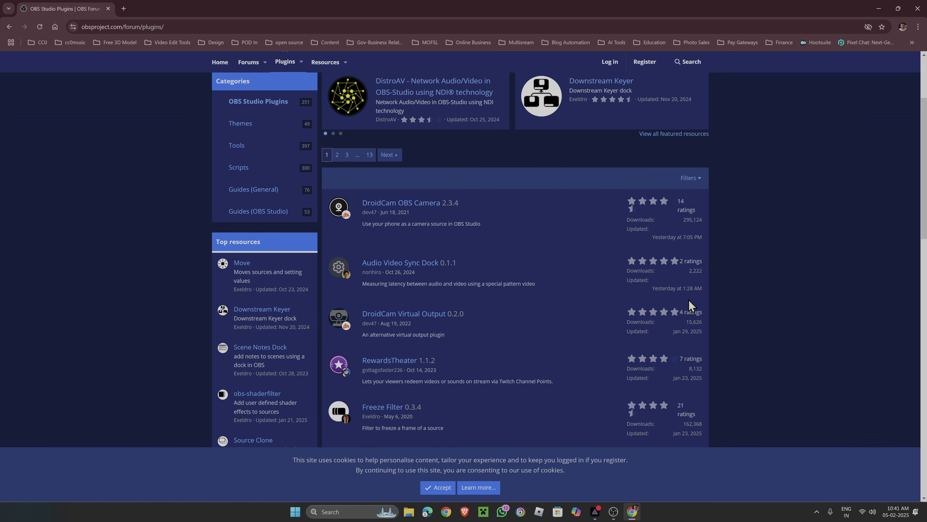
scroll(689, 303, up, 3)
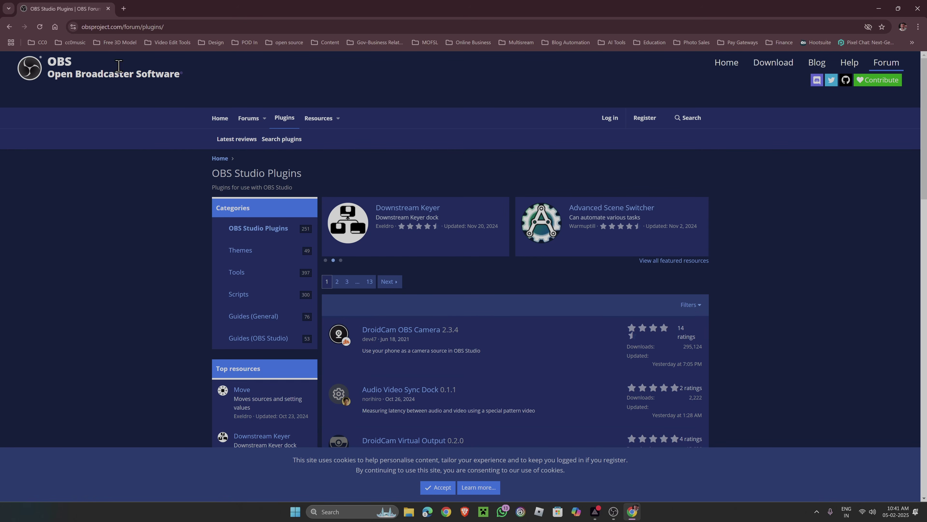
click(10, 27)
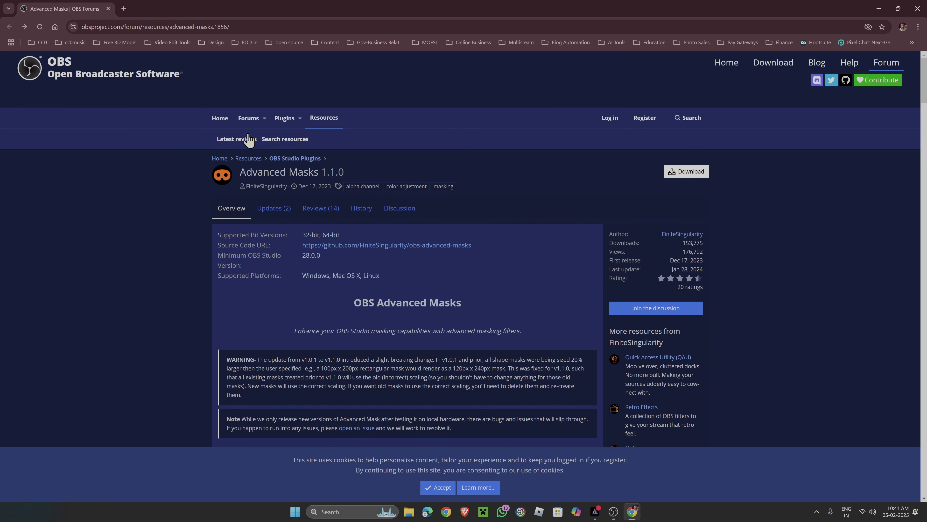
- Download obs-advanced-masks-v1.1.0-windows.zip from the plugin's file choices and save it in the Downloads folder
click(690, 178)
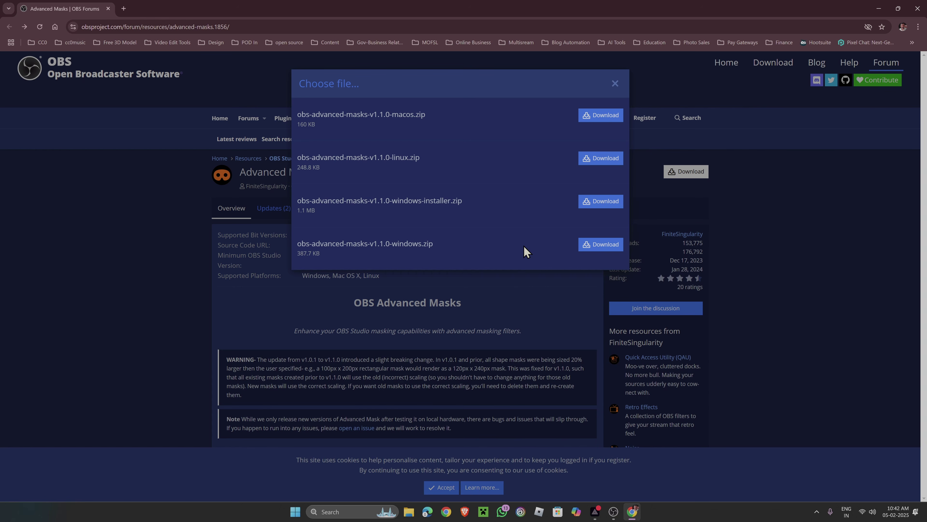
drag(440, 201, 460, 198)
click(476, 200)
drag(346, 246, 441, 256)
click(425, 243)
drag(403, 114, 422, 114)
click(396, 160)
click(593, 245)
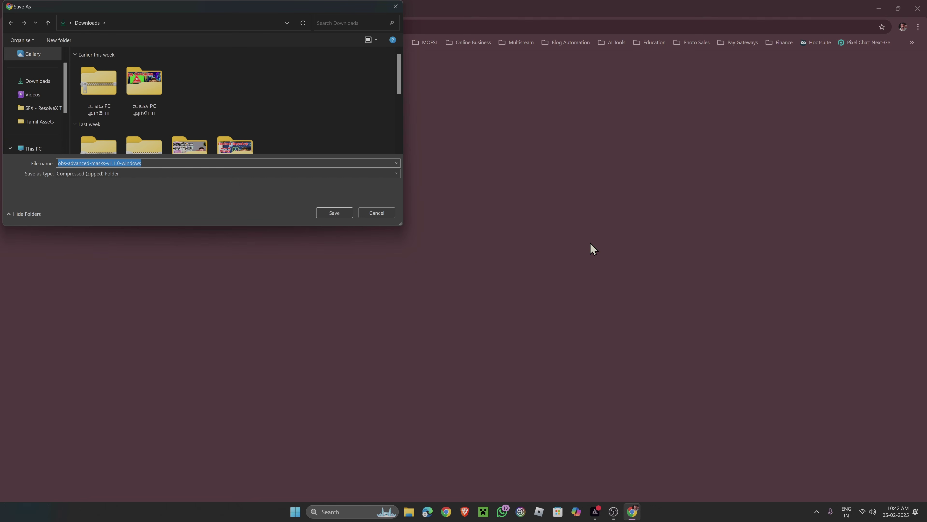
click(333, 214)
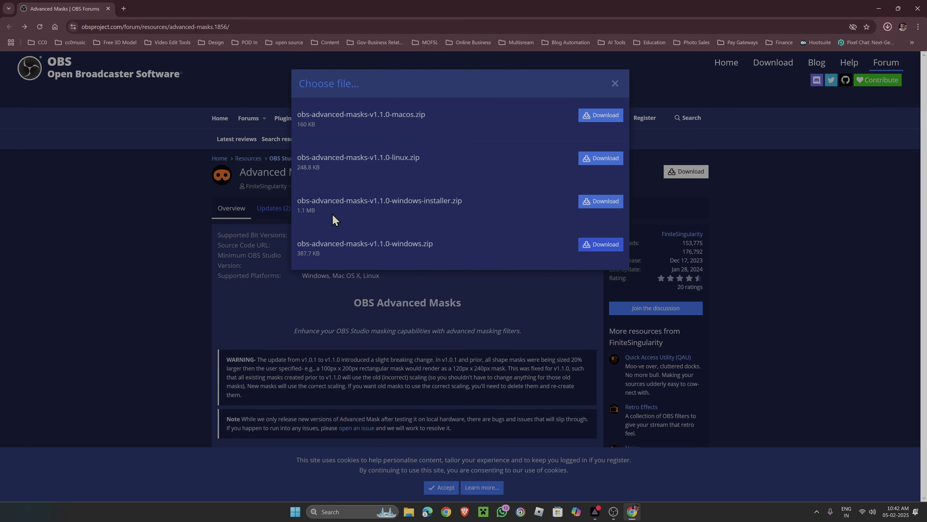
- Show the downloaded zip in File Explorer and extract it into an obs-advanced-masks-v1.1.0-windows folder in Downloads
mouse_move(877, 44)
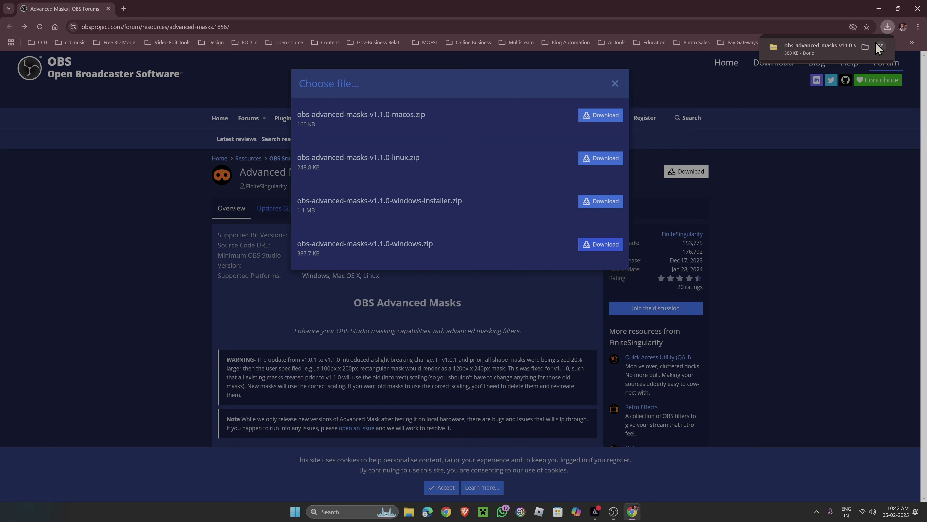
click(866, 47)
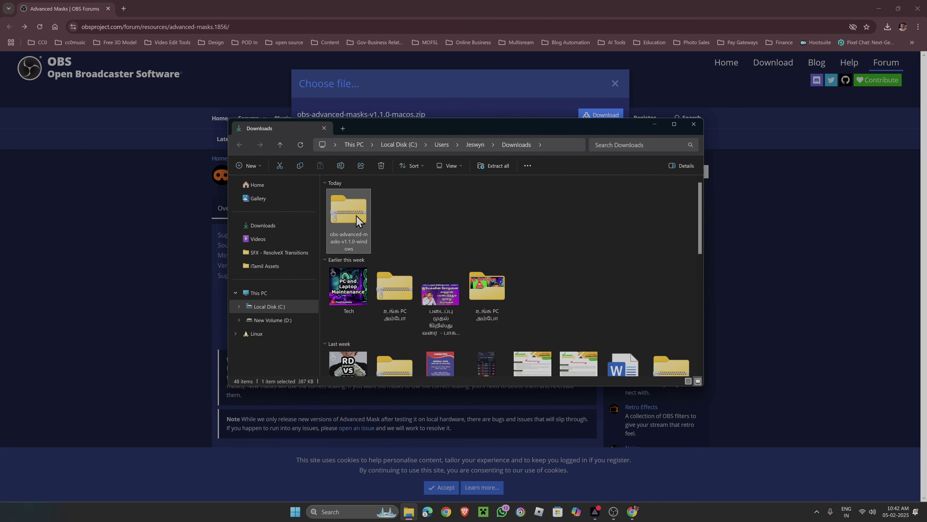
click(427, 221)
click(352, 216)
right_click(351, 213)
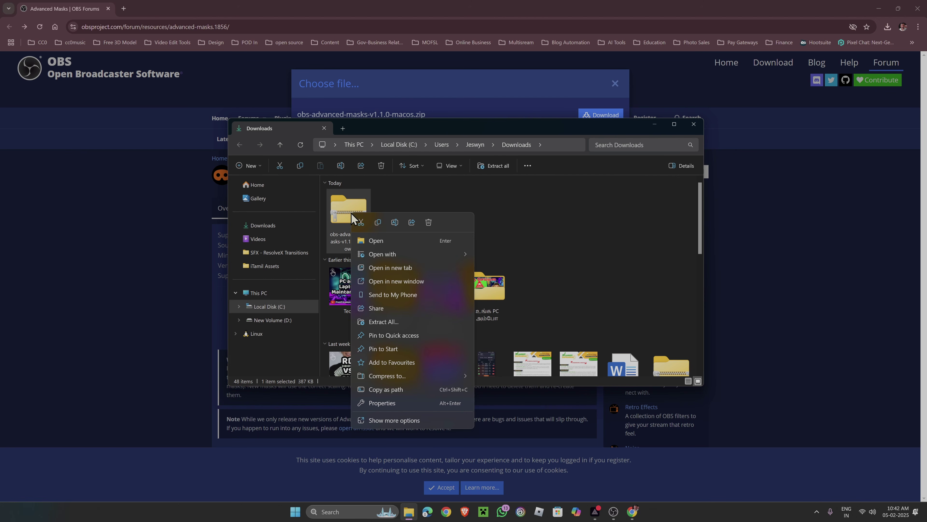
click(393, 321)
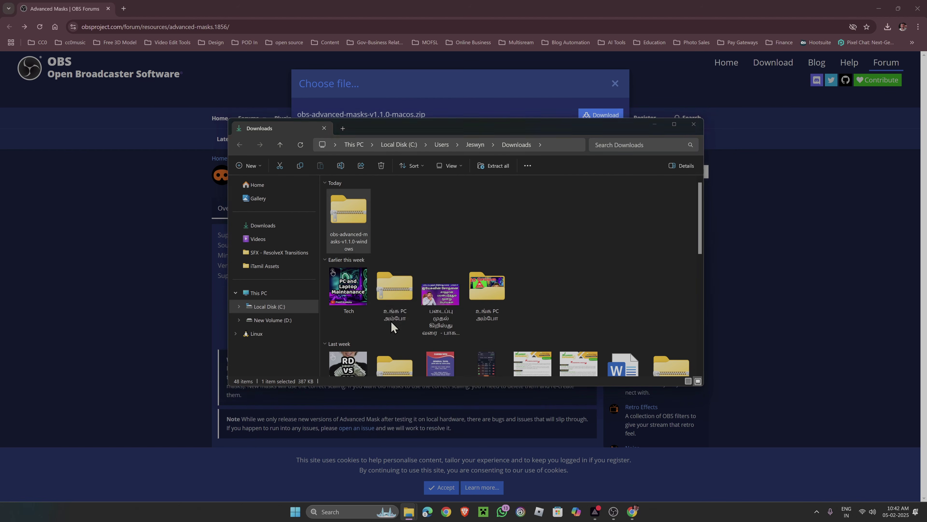
click(538, 345)
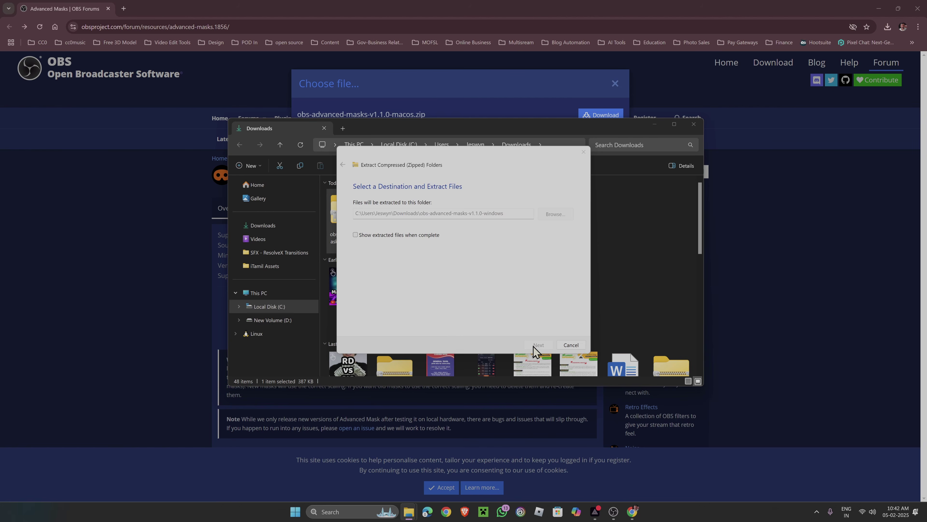
click(391, 215)
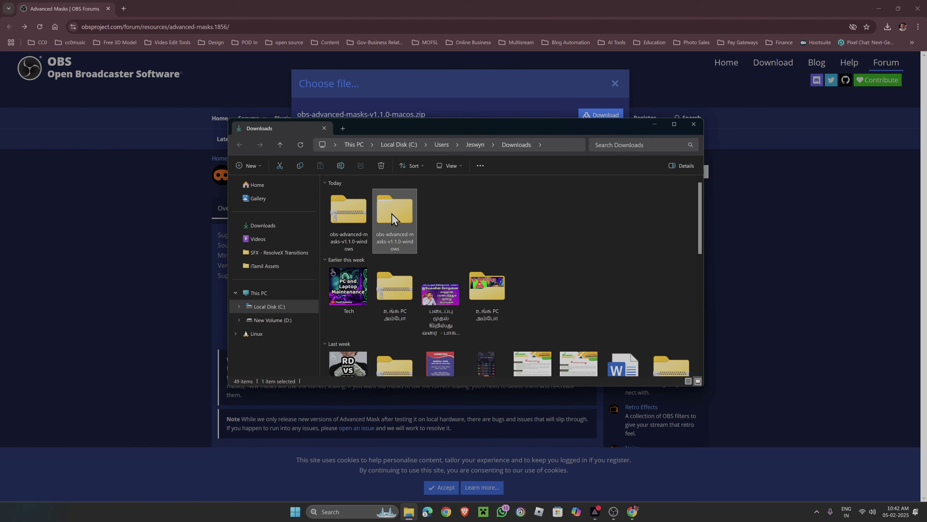
click(447, 216)
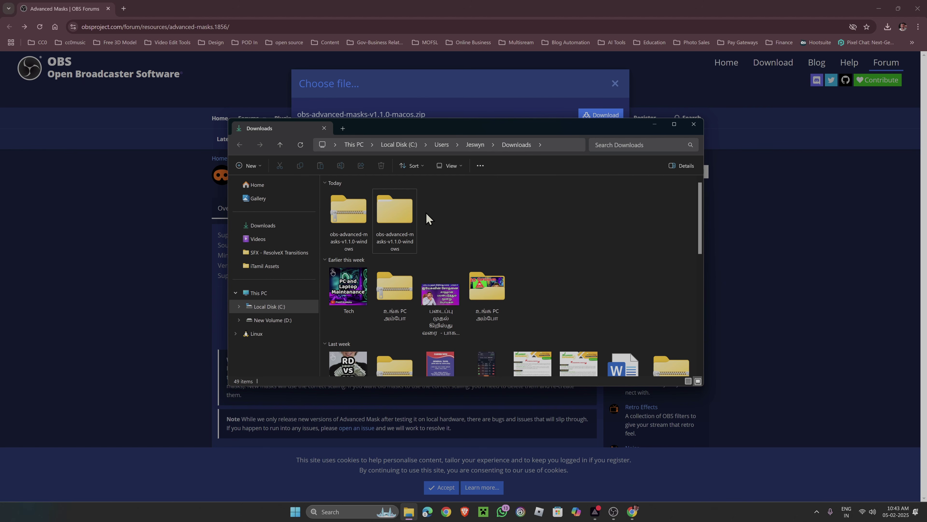
- Bring the running OBS window to the front and close the program
mouse_move(617, 513)
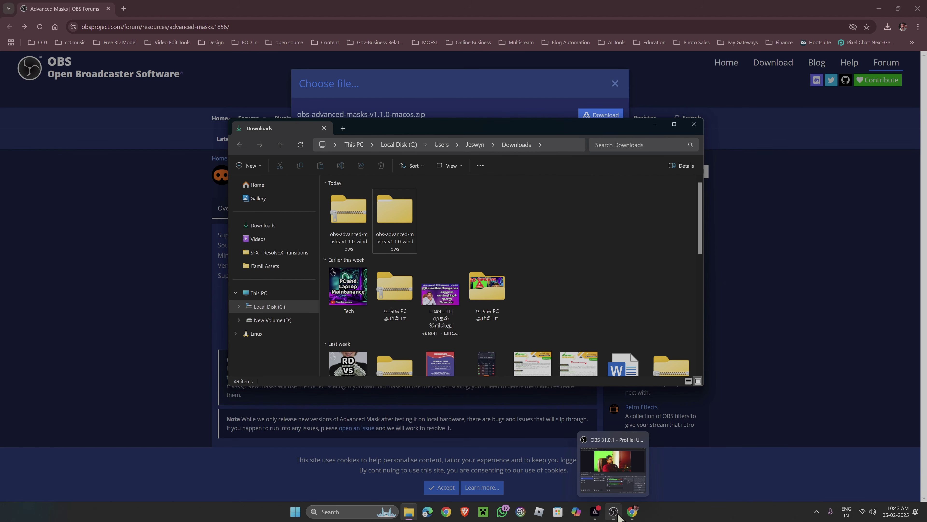
mouse_move(618, 473)
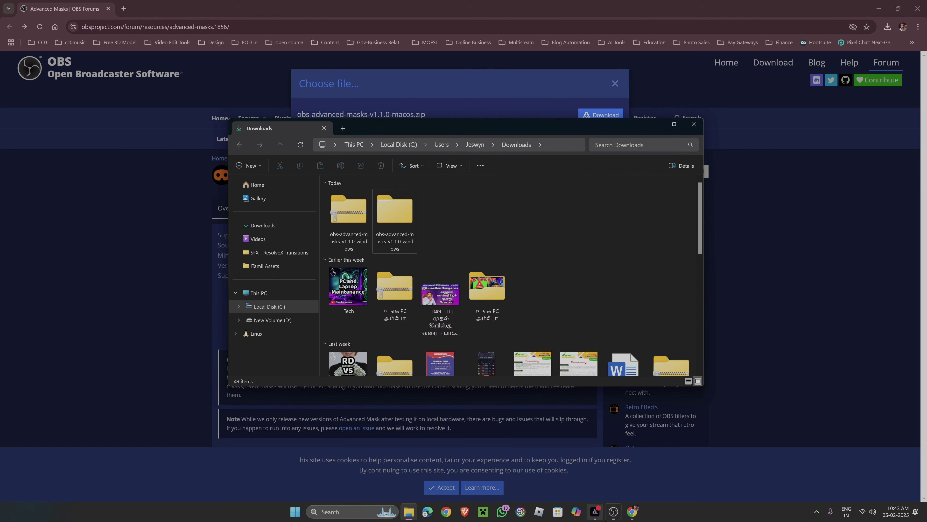
click(613, 511)
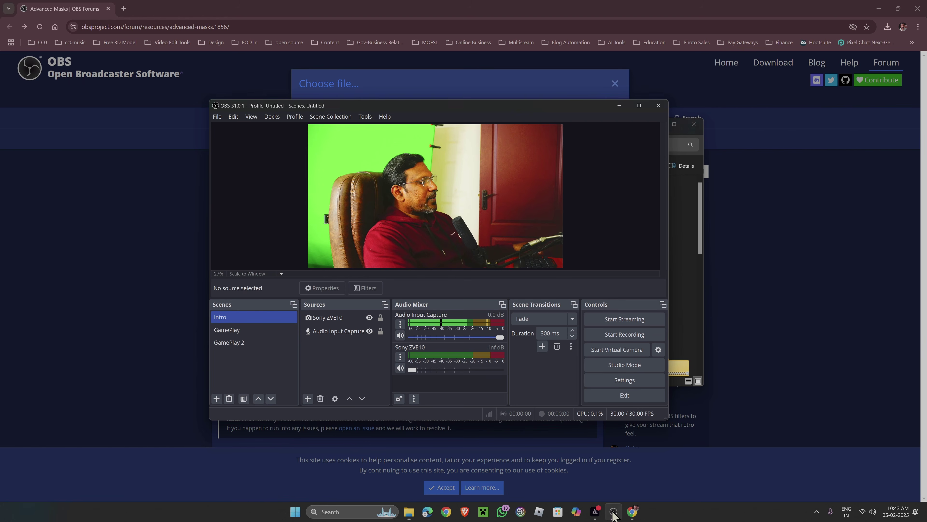
click(659, 106)
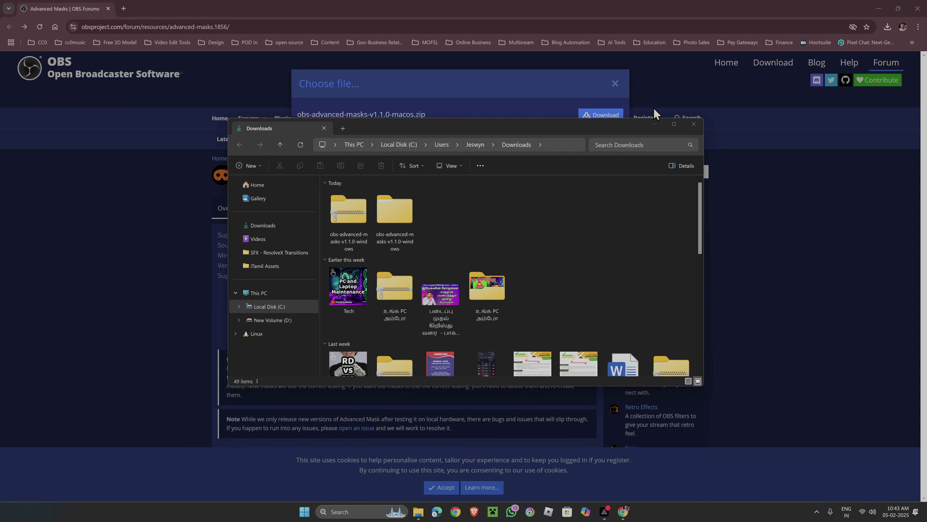
- Cut the obs-plugins and data folders from the extracted obs-advanced-masks-v1.1.0-windows folder
double_click(400, 214)
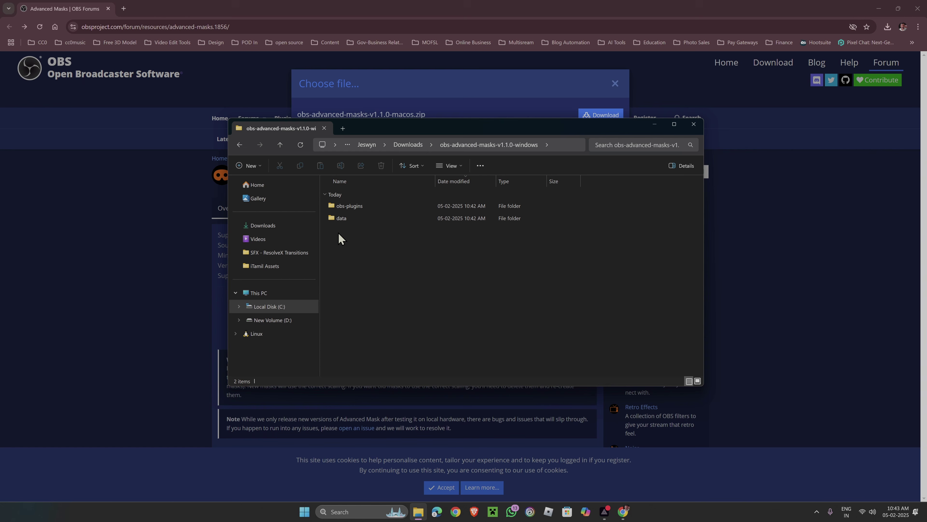
key(ctrl+a)
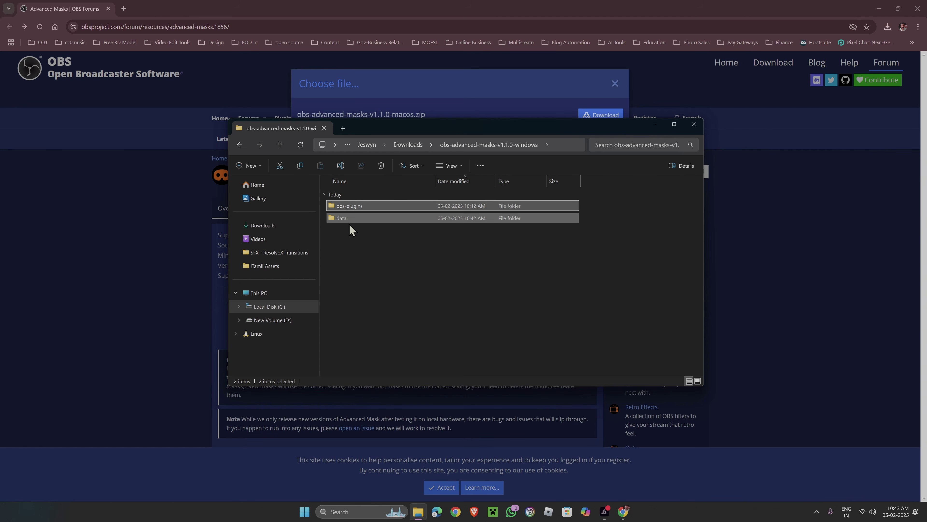
key(ctrl+c)
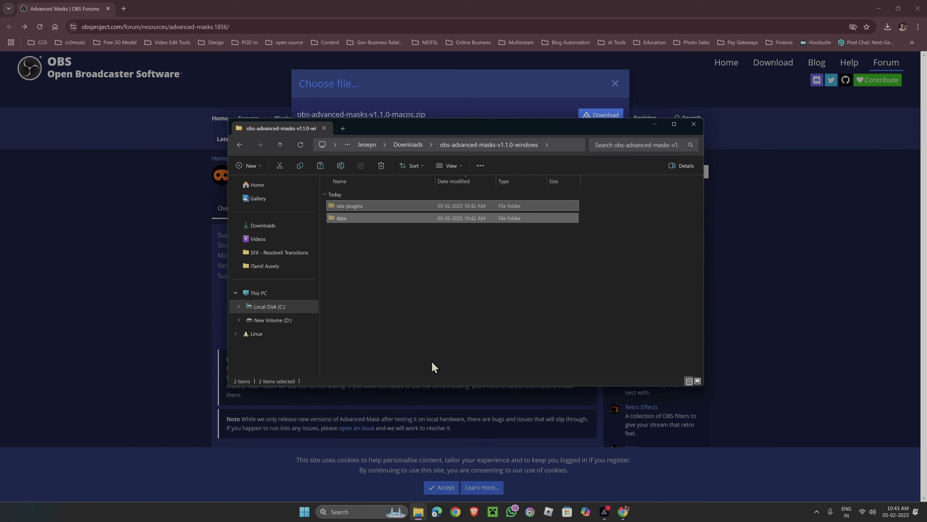
- Open the obs-studio folder inside Program Files on Local Disk (C:)
click(268, 308)
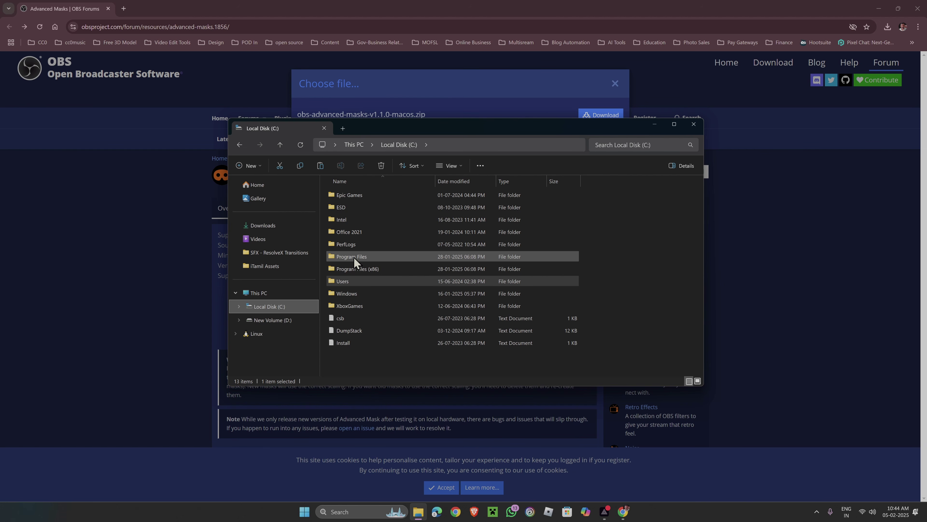
click(373, 271)
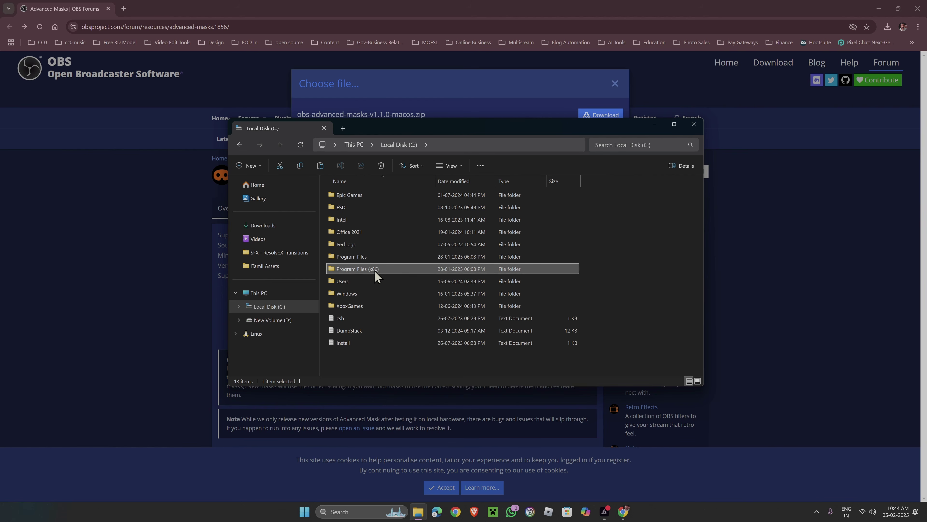
double_click(373, 257)
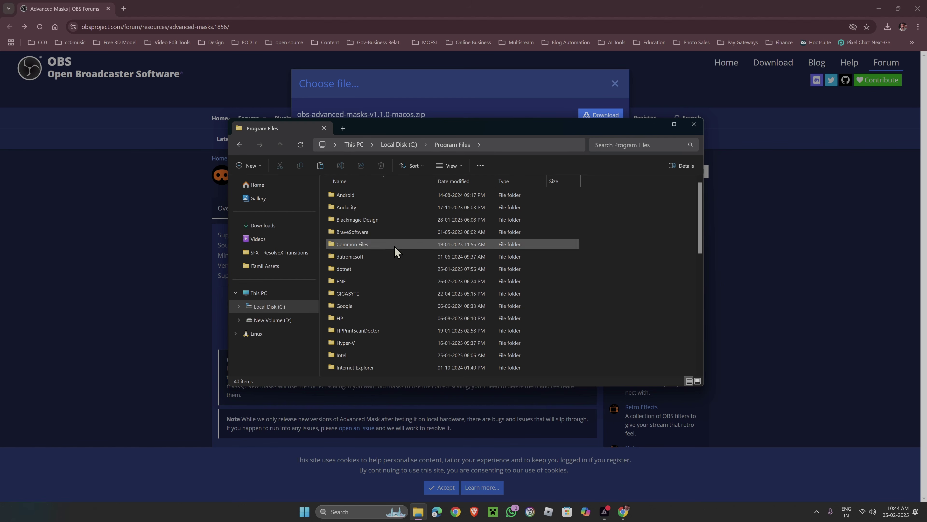
scroll(379, 295, down, 4)
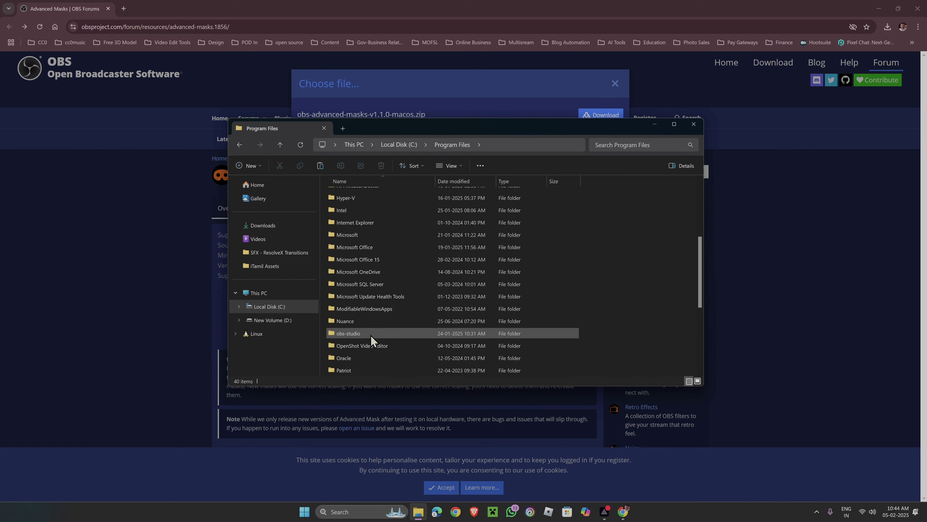
double_click(363, 336)
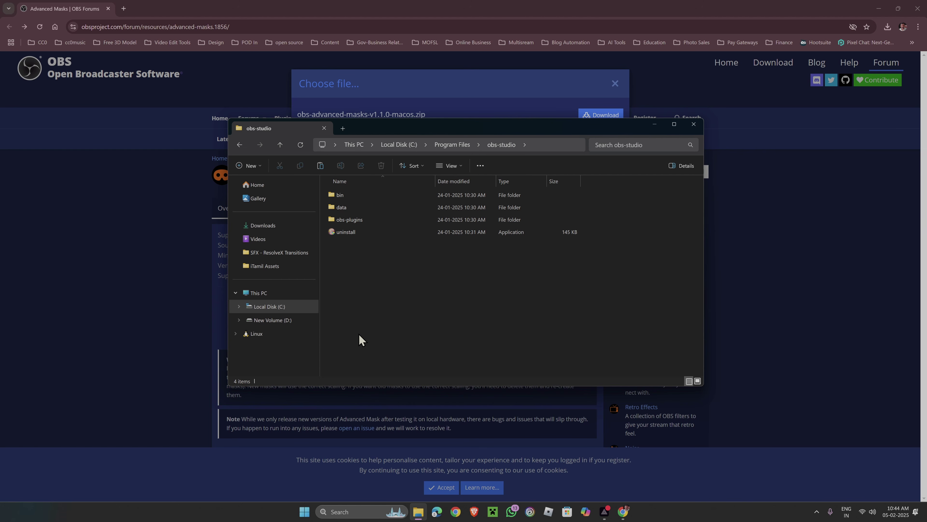
- Paste the plugin folders into obs-studio, granting administrator permission for all current items
right_click(356, 266)
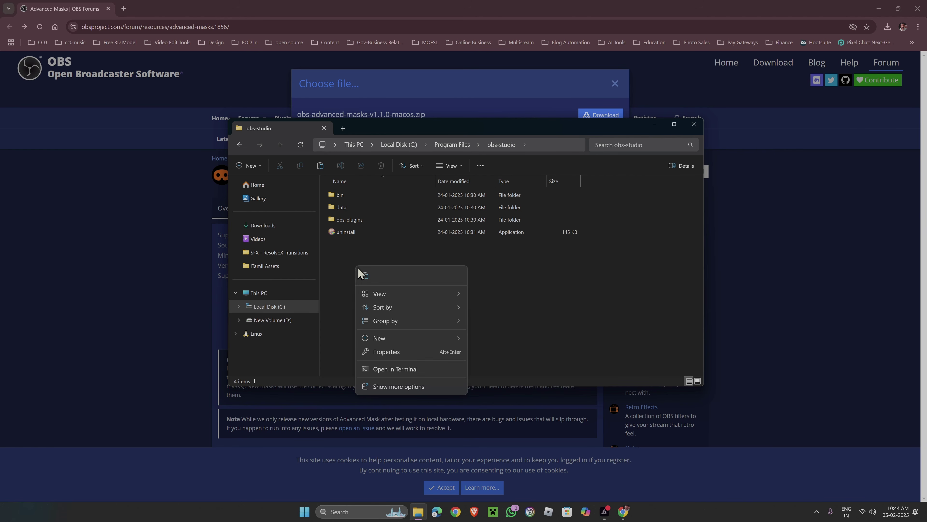
click(366, 276)
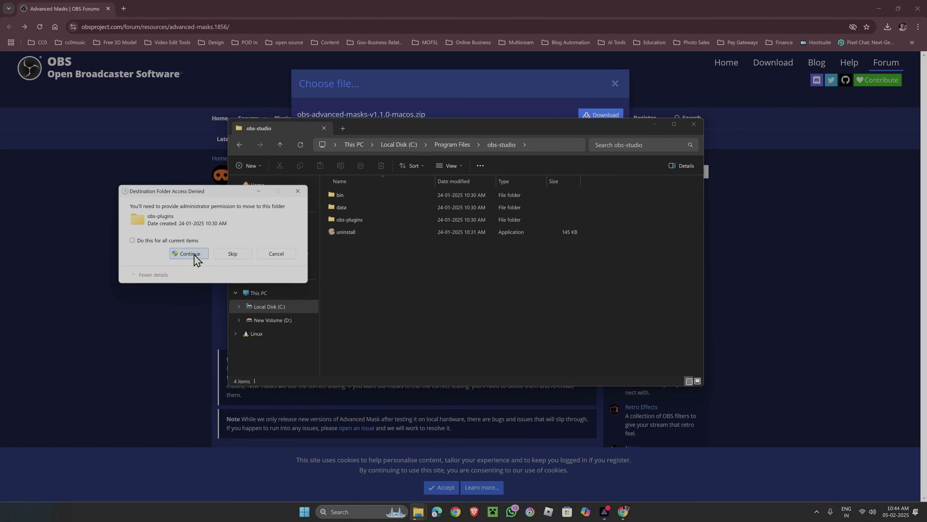
click(132, 240)
click(190, 256)
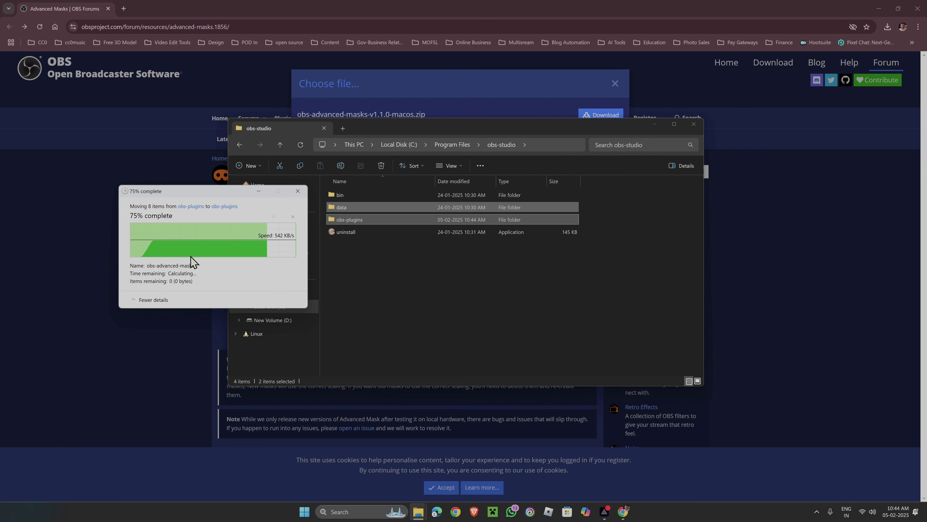
click(351, 285)
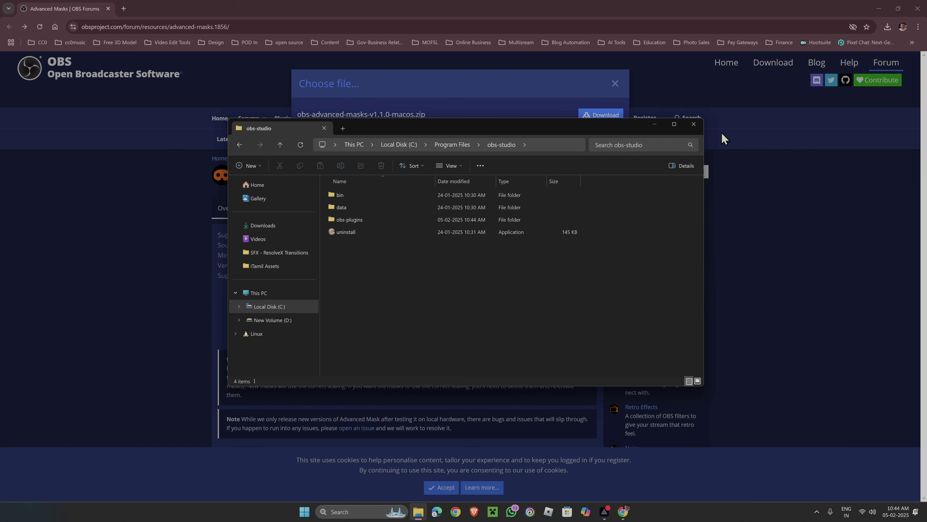
- Close File Explorer, minimize Chrome and relaunch OBS Studio from the desktop
click(692, 128)
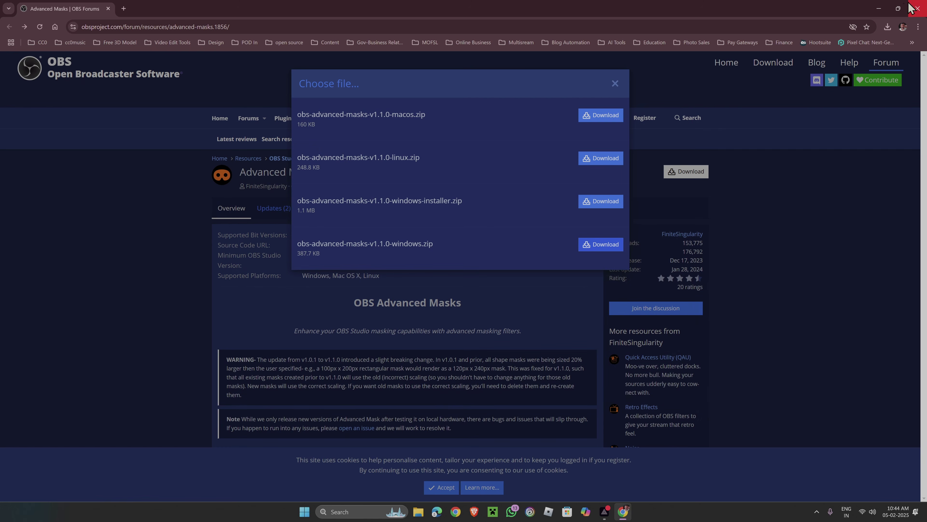
click(880, 9)
double_click(17, 218)
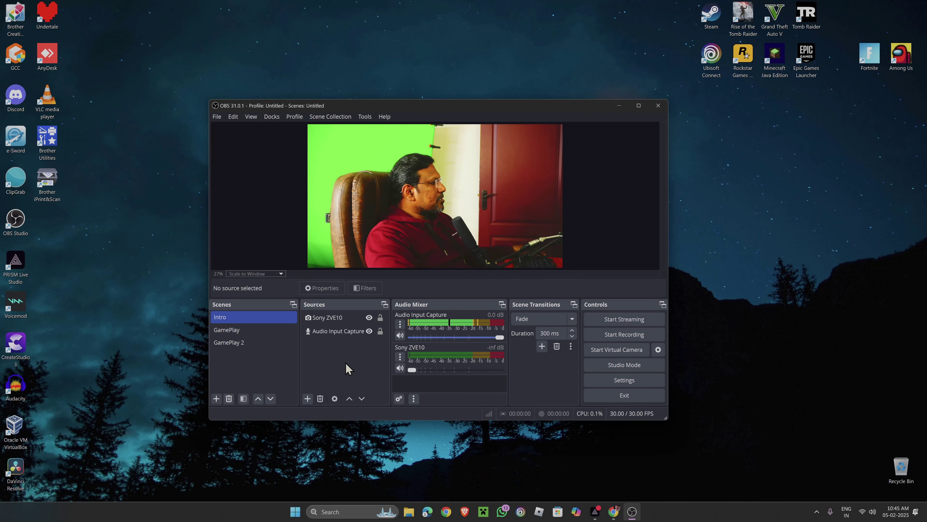
- Add the existing Sony ZVE10 video capture source to the GamePlay scene and shrink it to about half the canvas width
click(263, 330)
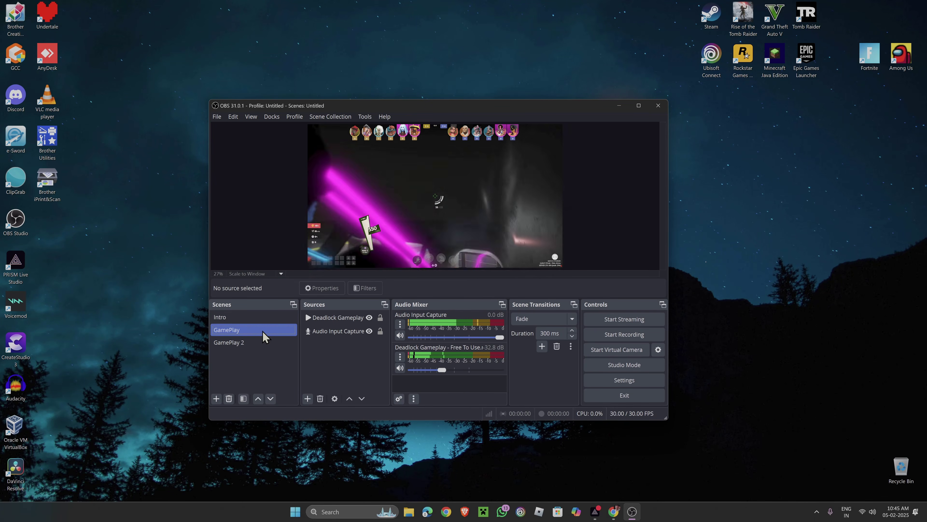
click(307, 398)
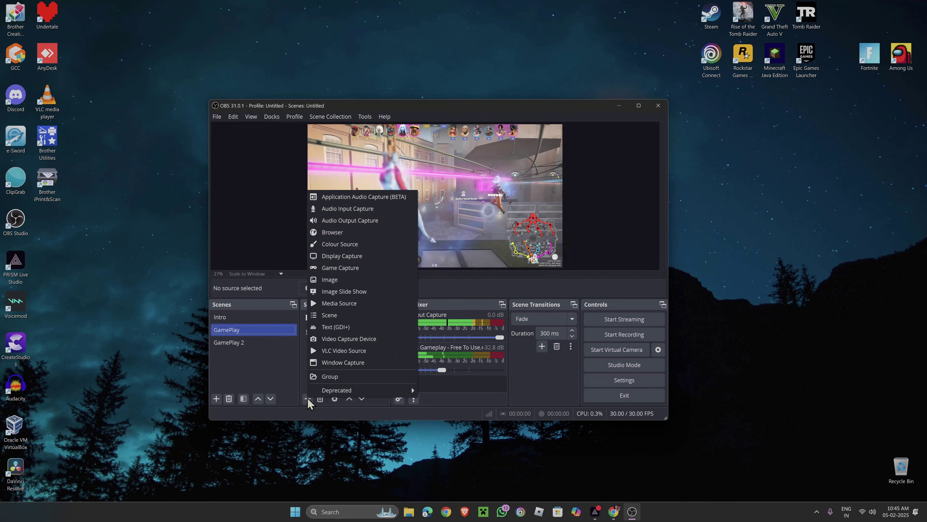
click(356, 339)
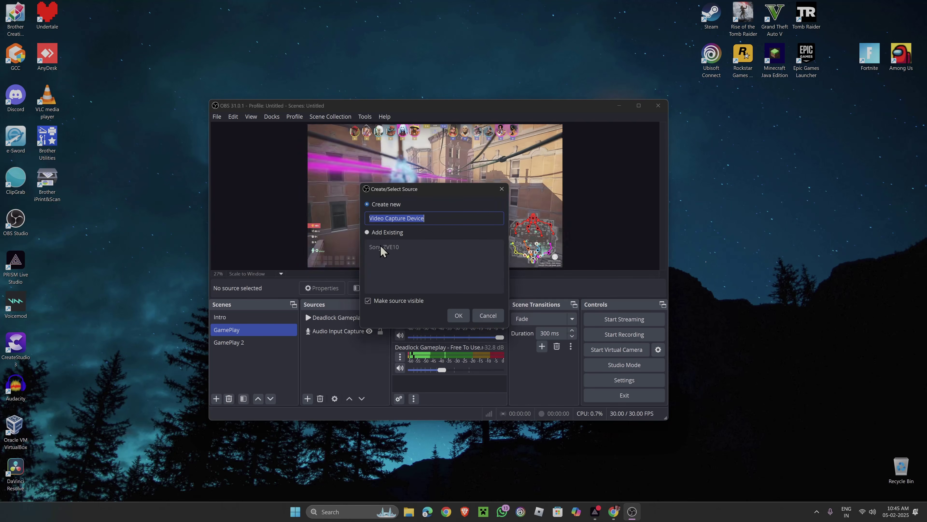
click(368, 233)
click(383, 246)
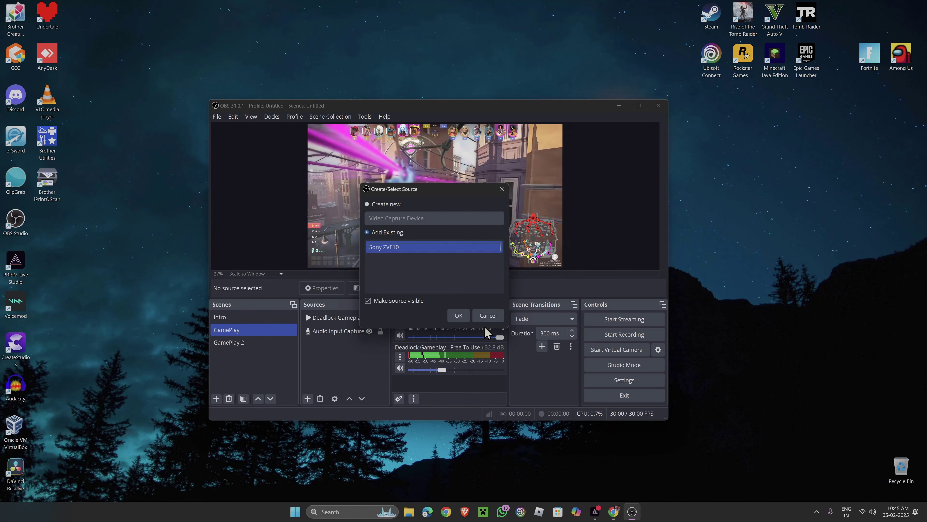
click(459, 315)
drag(360, 161, 383, 192)
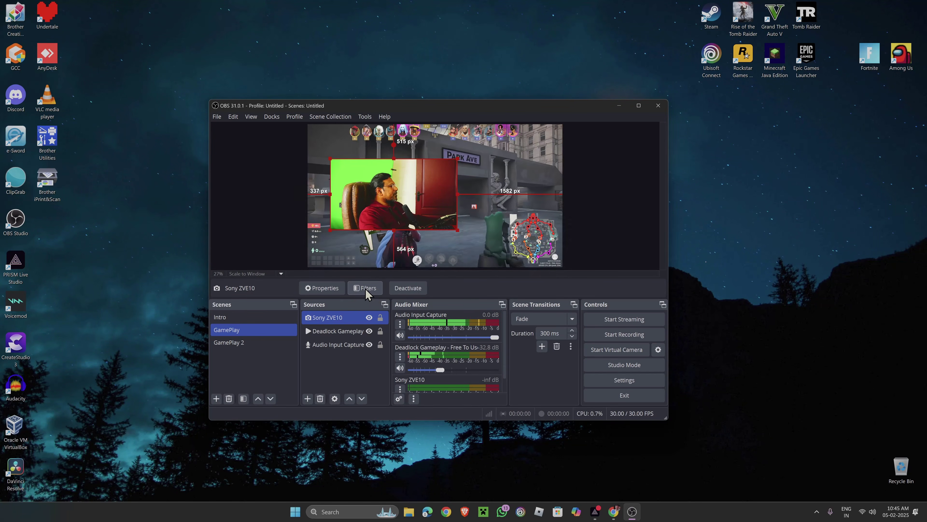
- Open the filters window for the Sony ZVE10 source
right_click(342, 318)
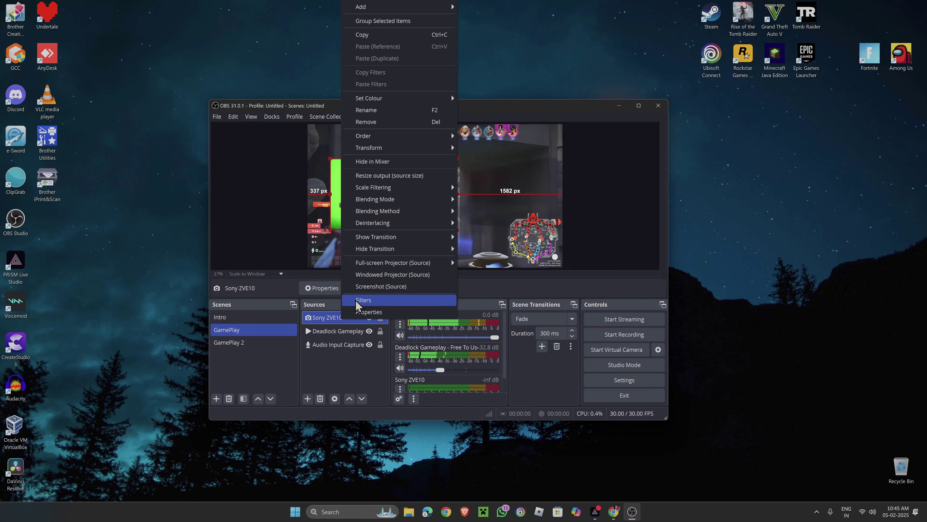
click(356, 374)
click(347, 317)
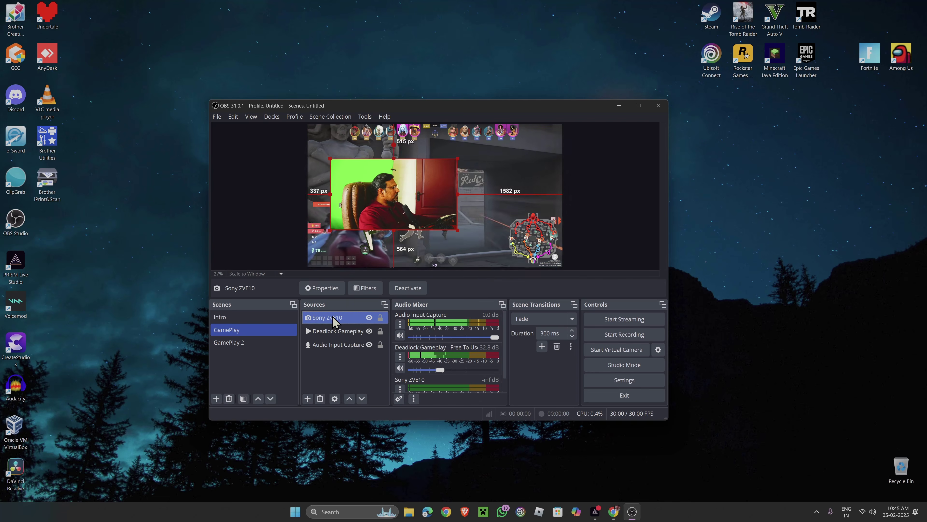
click(364, 288)
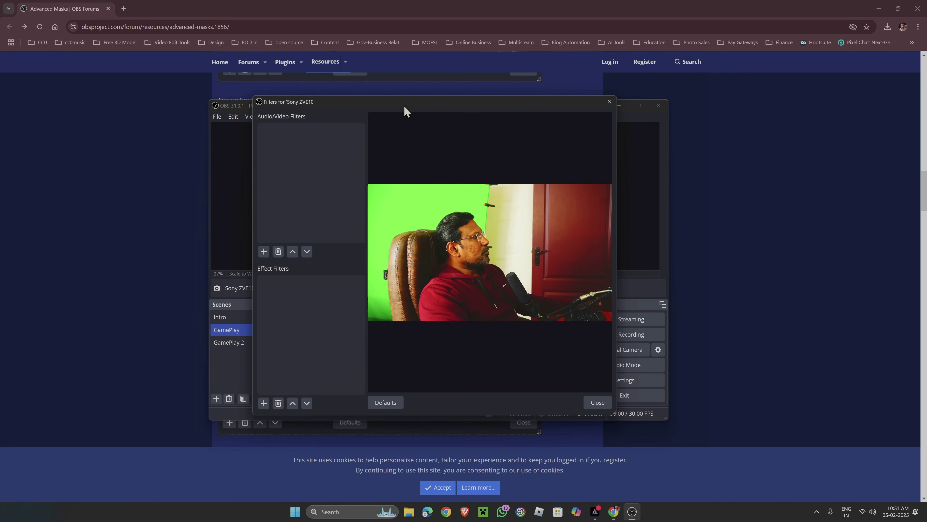
- Minimize the browser and arrange the main OBS window and the Sony ZVE10 filters window side by side
drag(405, 105, 631, 139)
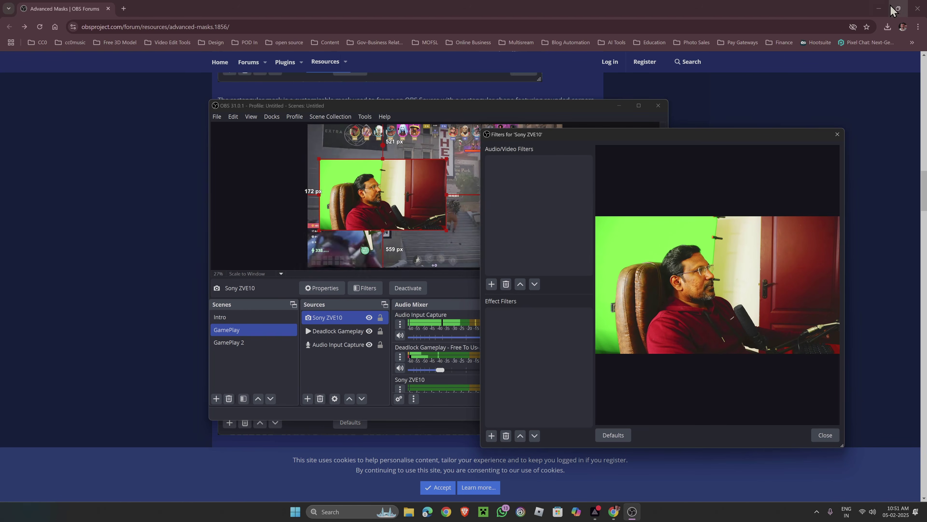
click(878, 8)
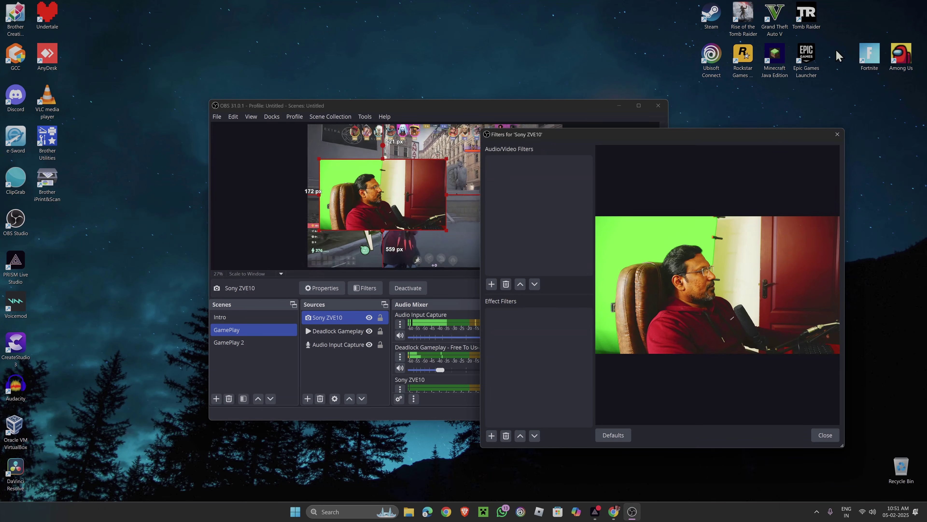
drag(498, 107, 397, 115)
drag(565, 136, 612, 118)
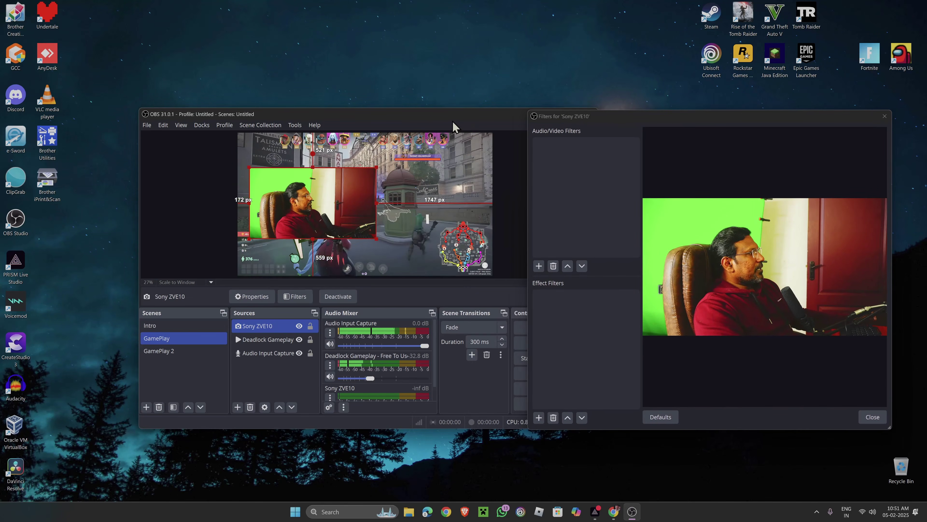
drag(393, 114, 360, 116)
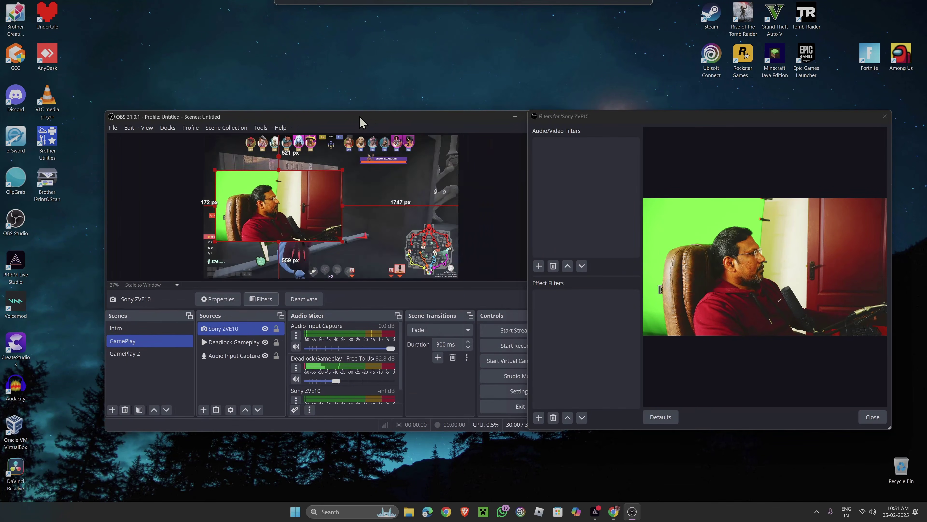
drag(653, 118, 616, 118)
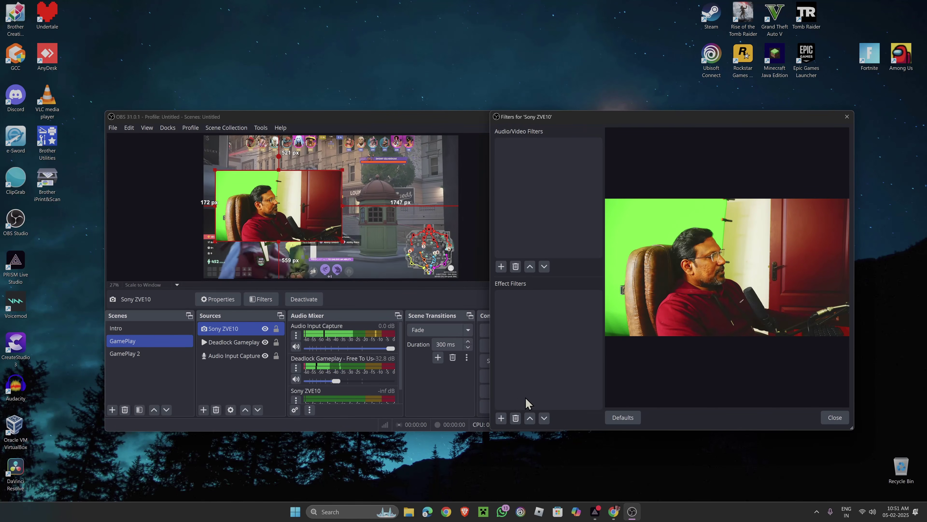
- Add an Advanced Mask effect filter to the Sony ZVE10 source, keeping the name Advanced Mask
click(502, 417)
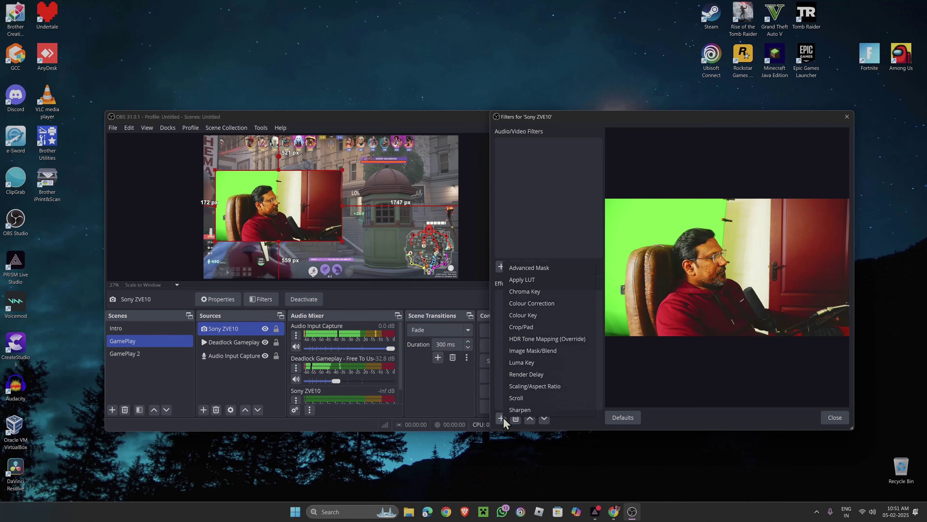
click(531, 268)
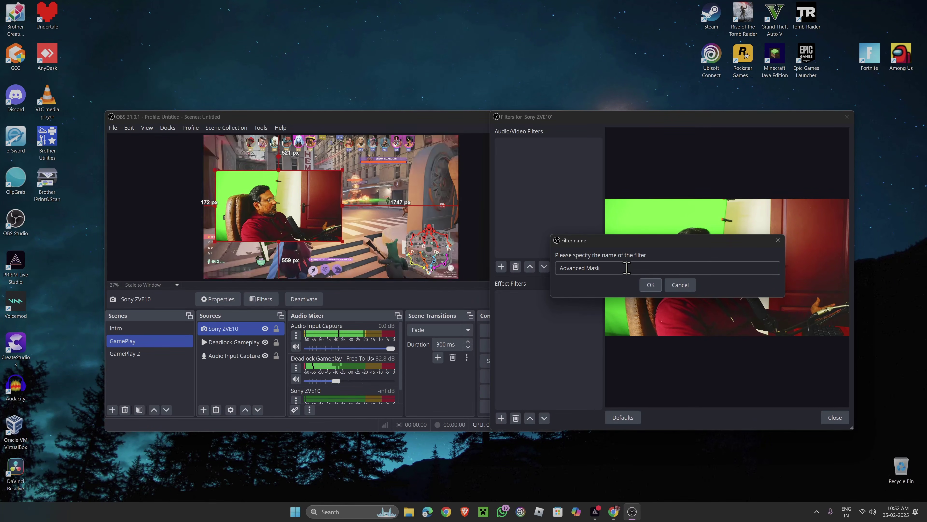
click(650, 287)
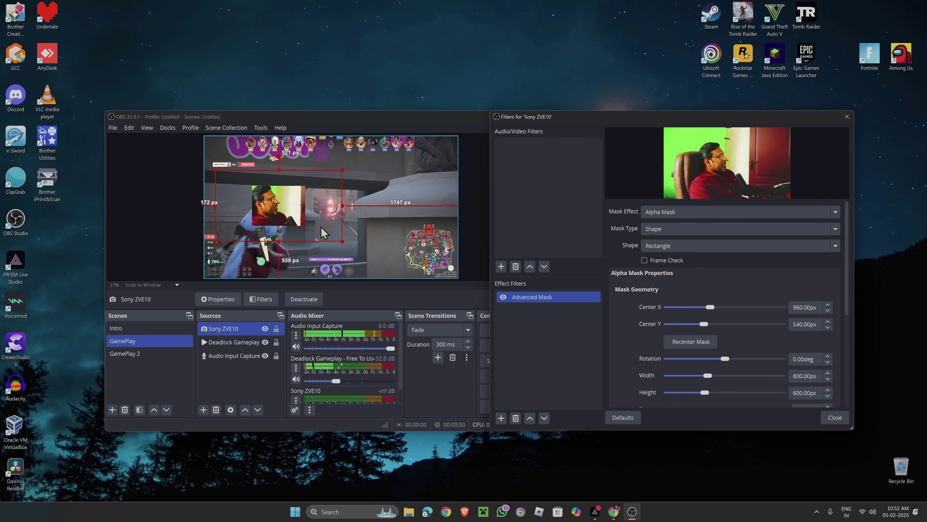
- Move the masked camera toward the left edge of the canvas and bring back the Advanced Mask filter's settings
drag(281, 211, 251, 206)
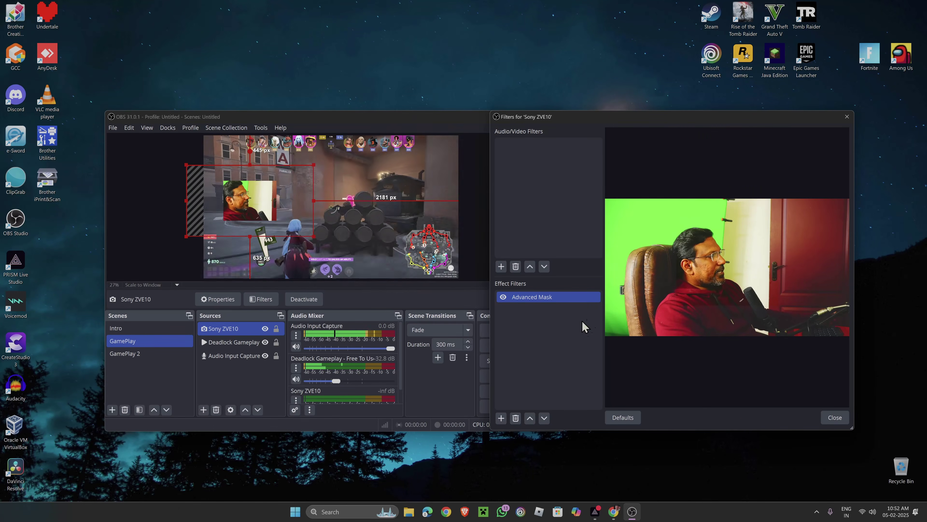
drag(660, 121, 626, 92)
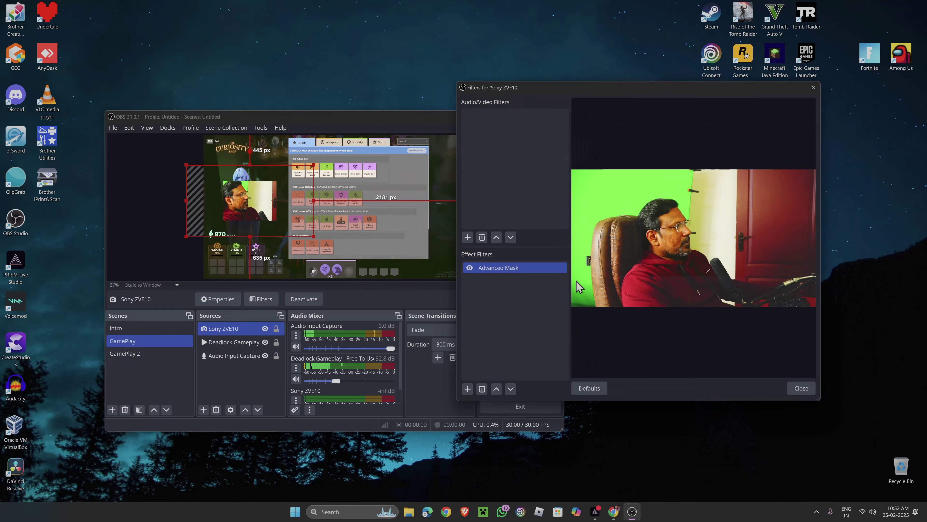
click(517, 271)
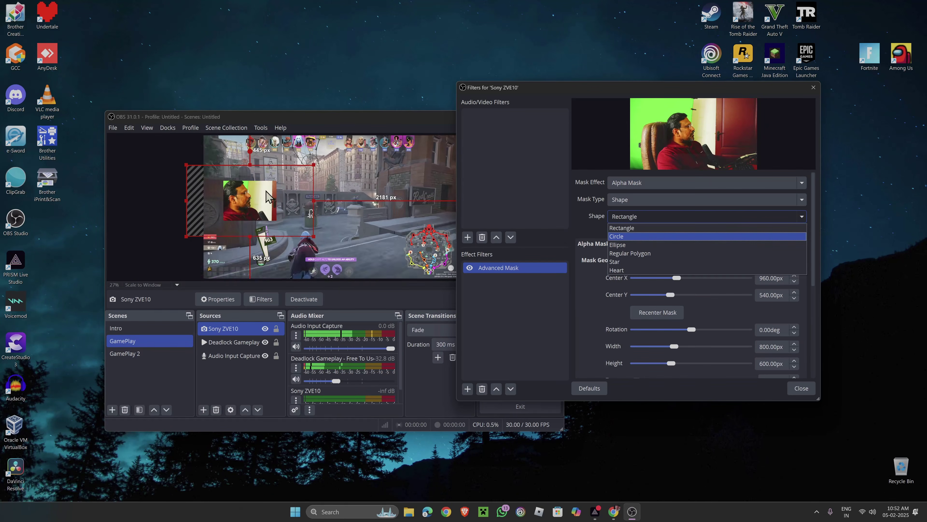
- Try the Circle, Ellipse, Regular Polygon, Star and Heart shapes on the camera's Advanced Mask
click(630, 238)
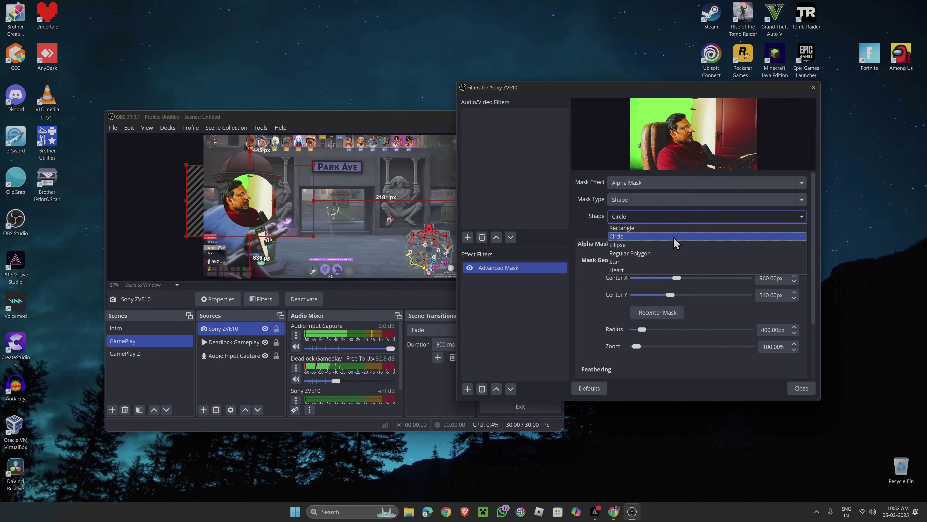
click(674, 245)
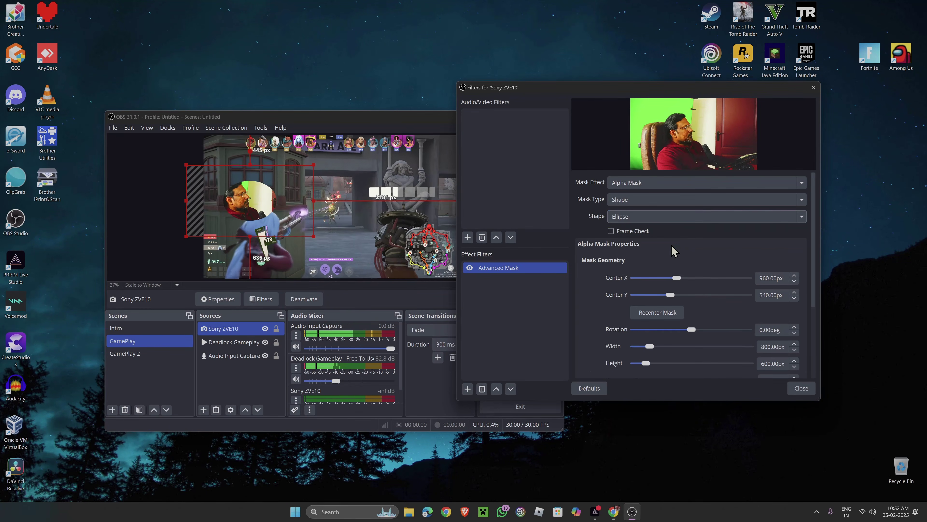
click(658, 220)
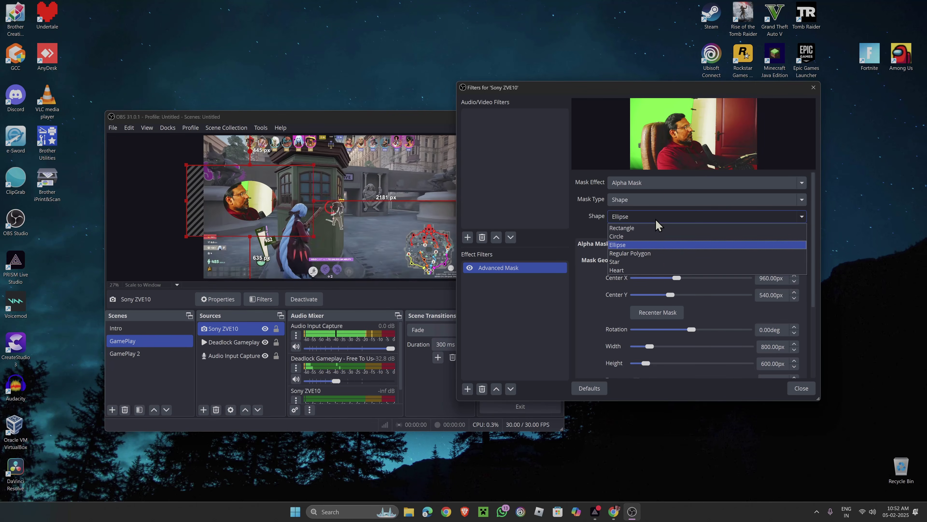
click(652, 253)
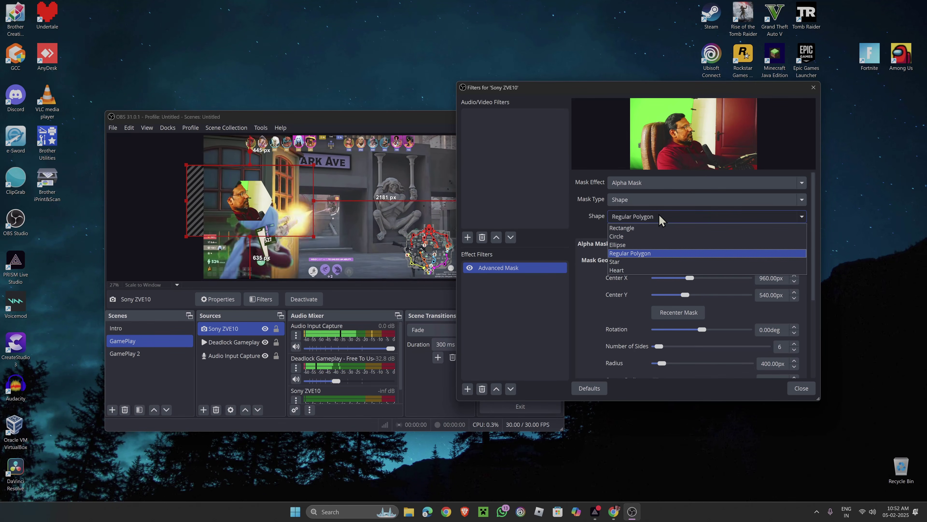
click(651, 261)
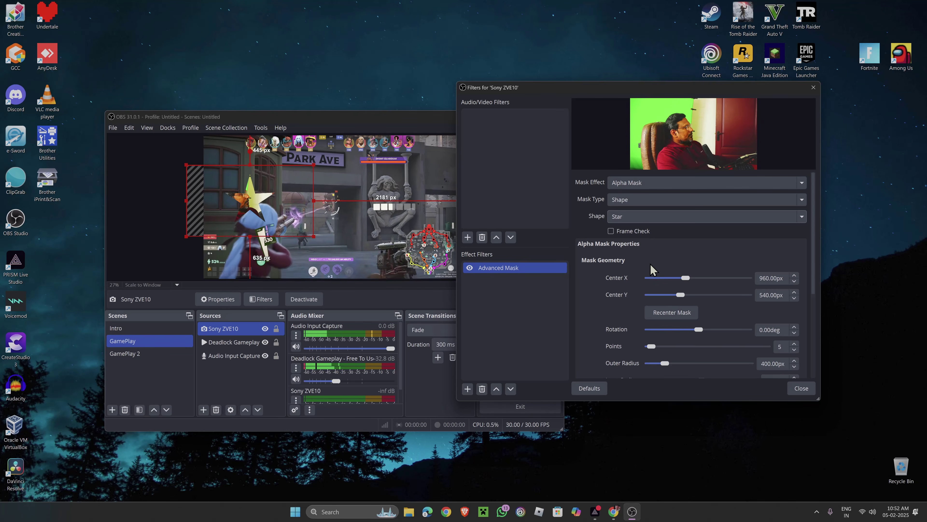
click(661, 221)
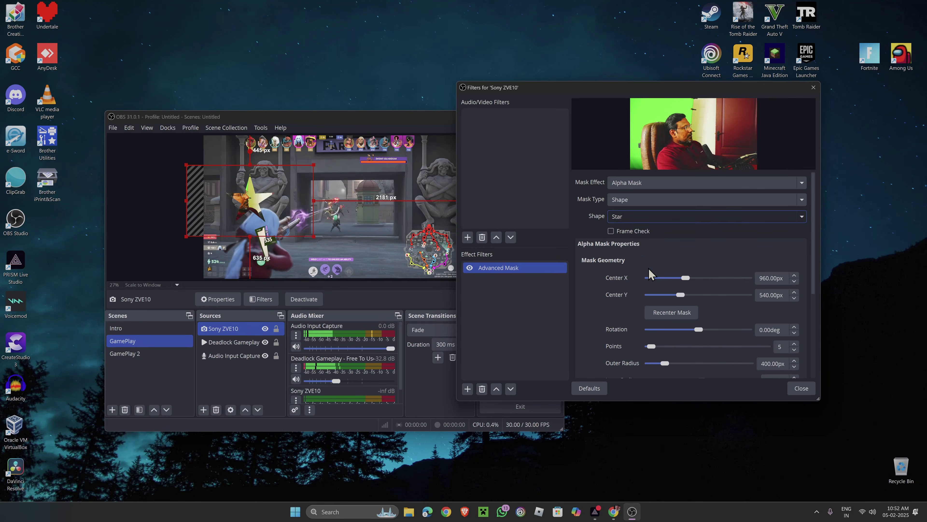
click(650, 270)
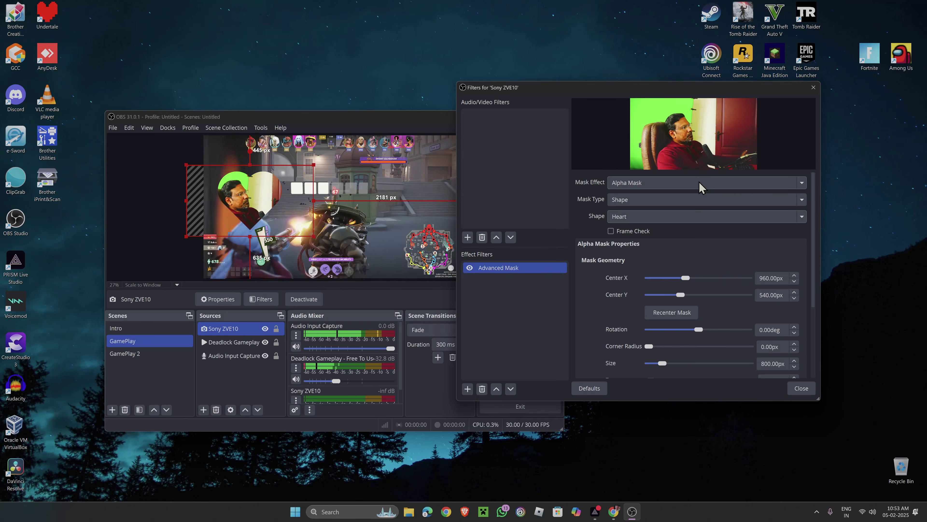
- Keep the Shape mask type and use a Circle centred at X 766 px, Y 528 px with a 396 px radius
click(690, 200)
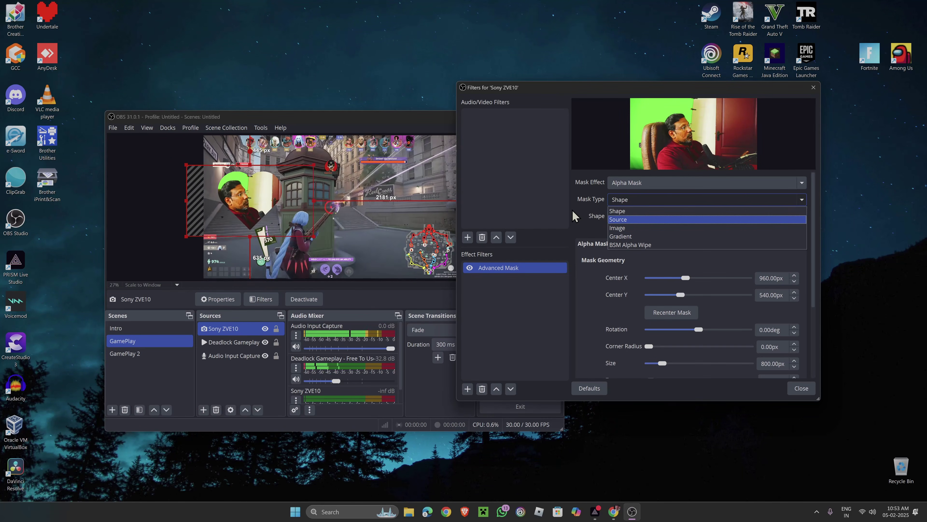
click(617, 211)
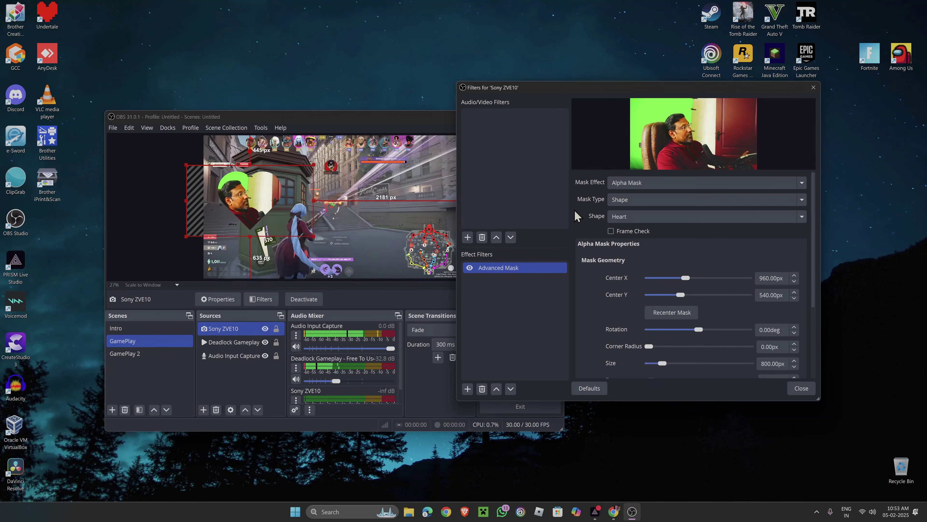
click(650, 219)
click(652, 237)
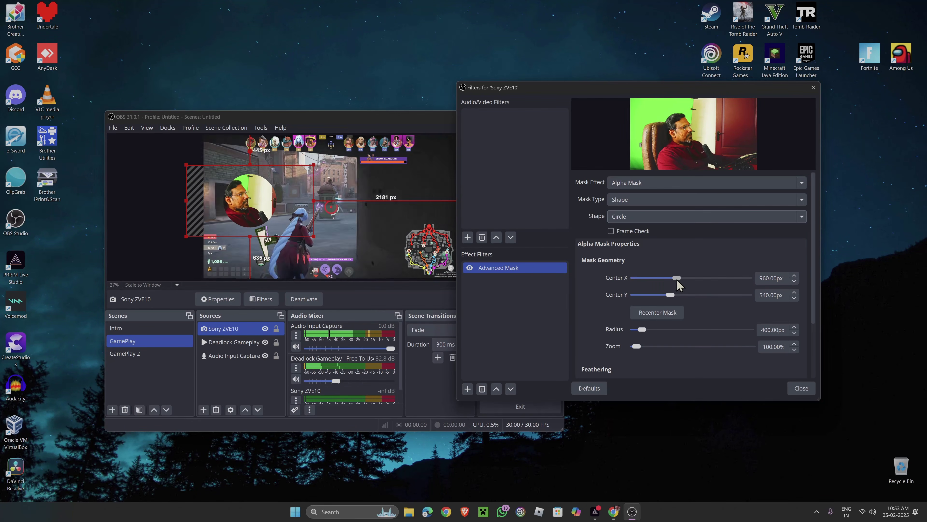
drag(677, 279, 673, 279)
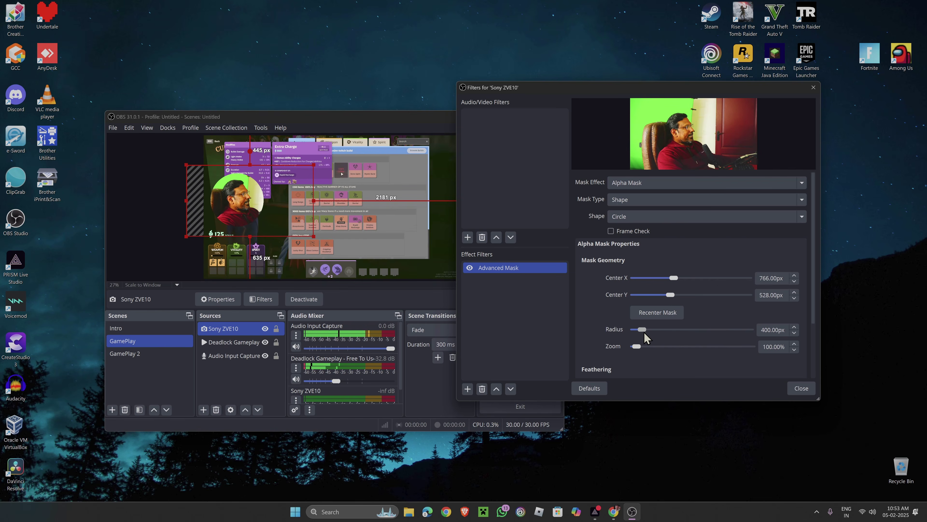
mouse_move(644, 332)
mouse_down()
mouse_move(653, 331)
mouse_move(645, 334)
mouse_up()
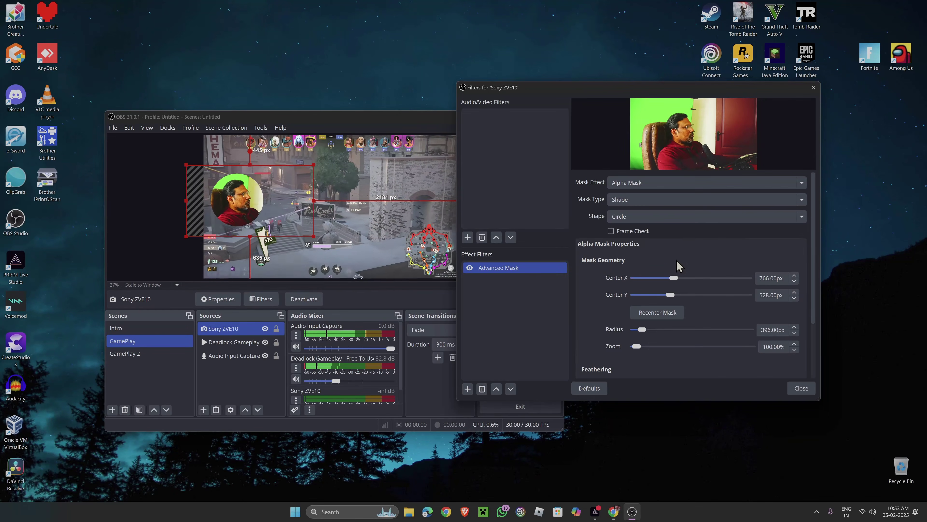
- Try the Heart, Ellipse and Rectangle shapes on the camera's Advanced Mask and return to Circle
click(691, 215)
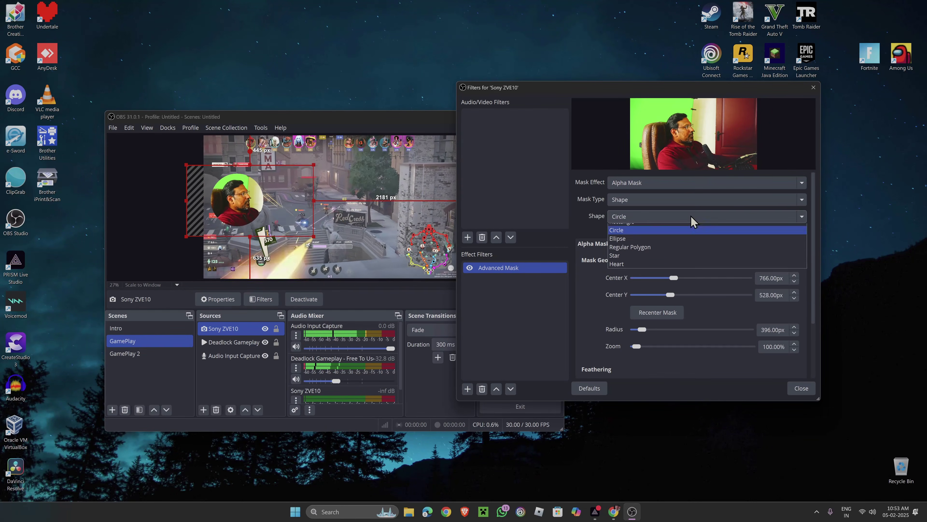
click(671, 274)
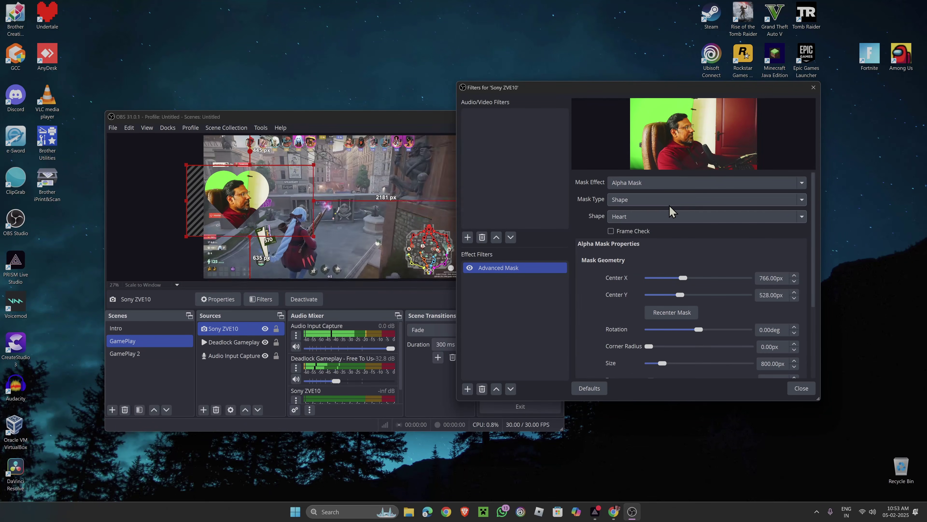
click(673, 217)
click(669, 245)
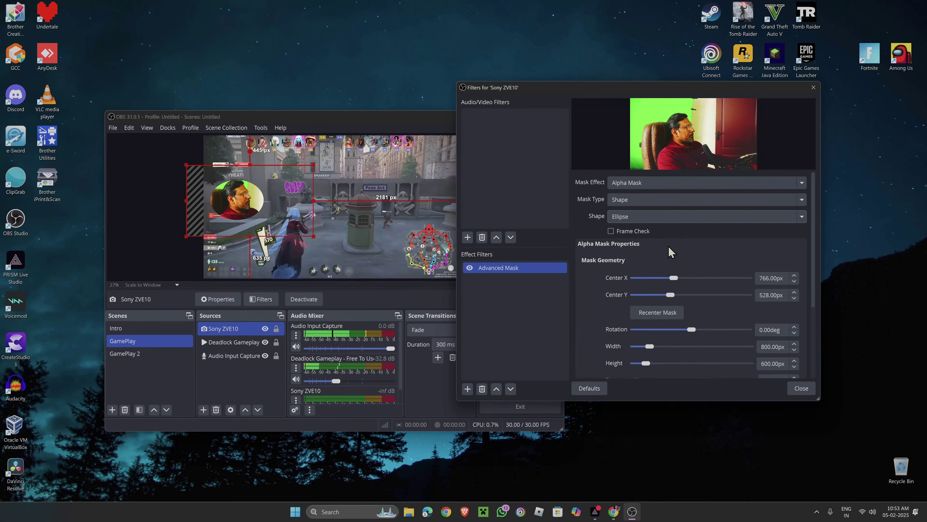
click(666, 216)
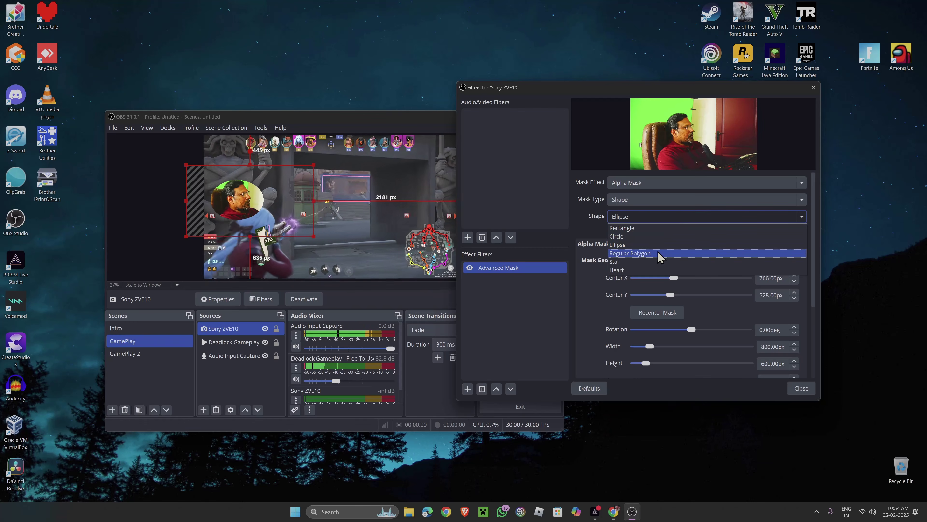
click(653, 227)
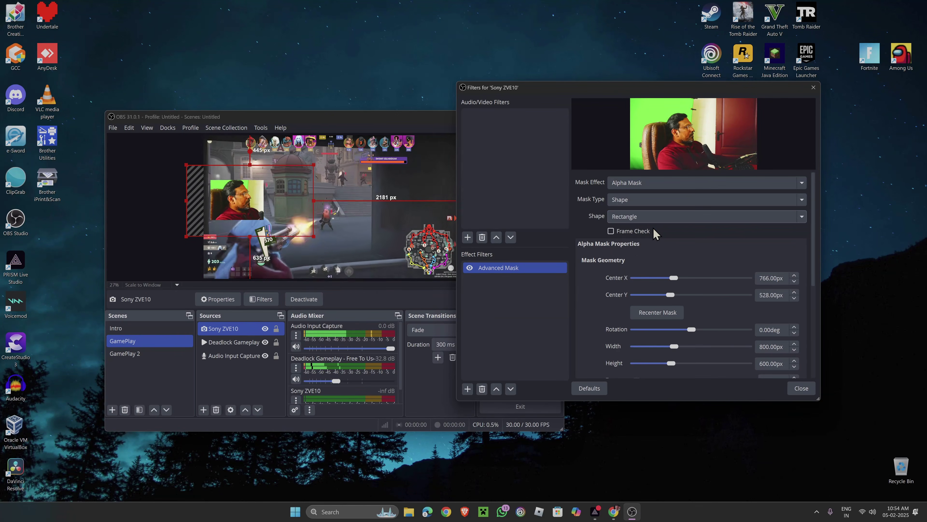
click(655, 219)
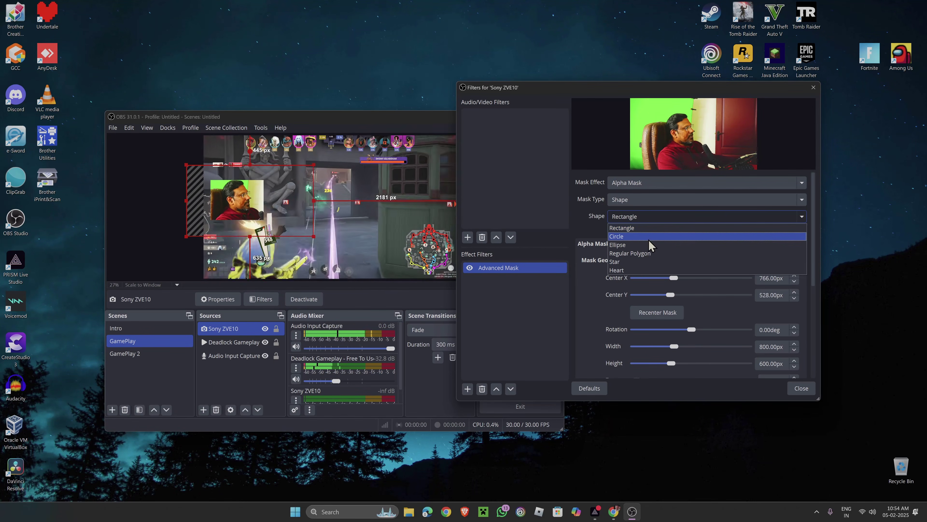
click(654, 237)
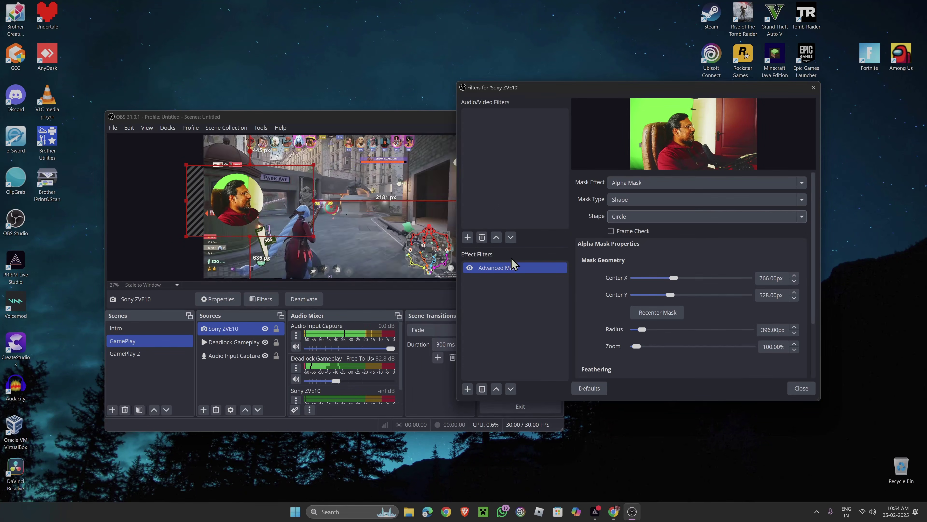
- Shrink the circular camera and place it in the upper-left corner of the GamePlay canvas, closing the filter settings
click(177, 220)
click(241, 199)
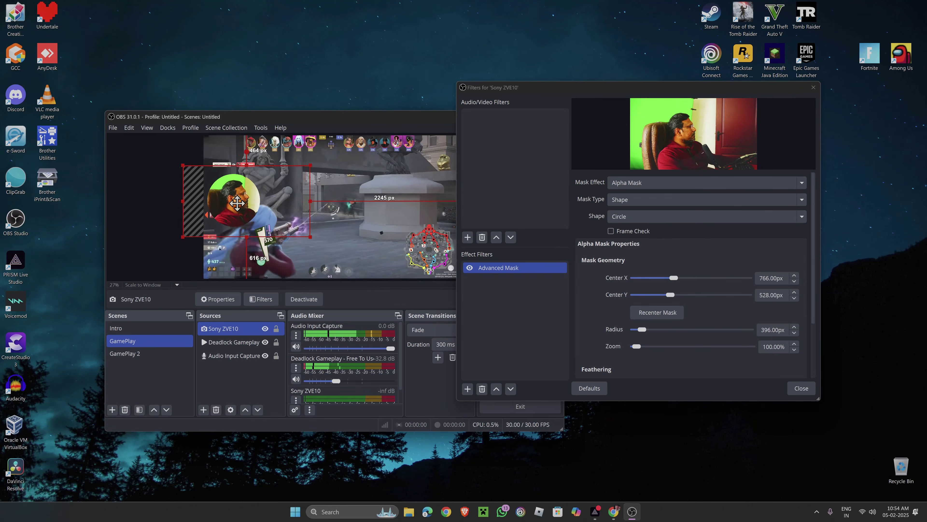
drag(238, 201, 238, 199)
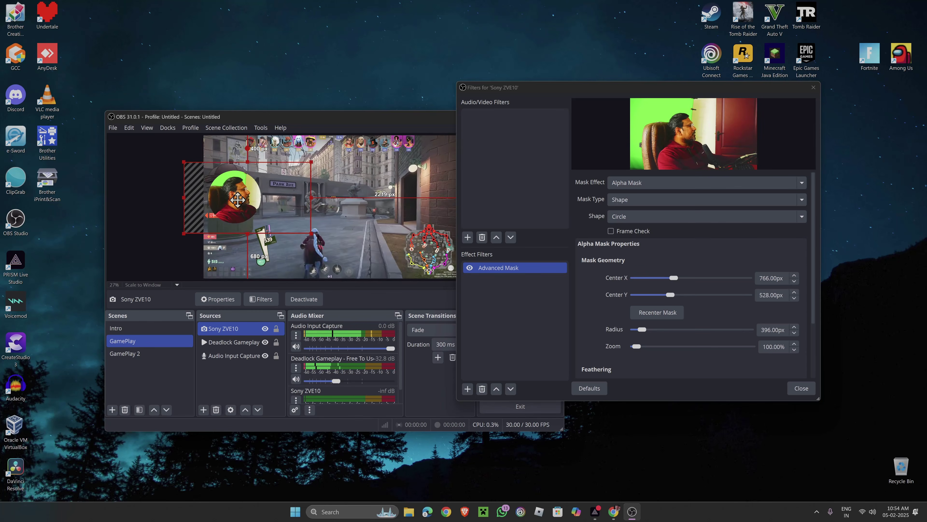
drag(311, 233, 286, 212)
drag(226, 193, 227, 164)
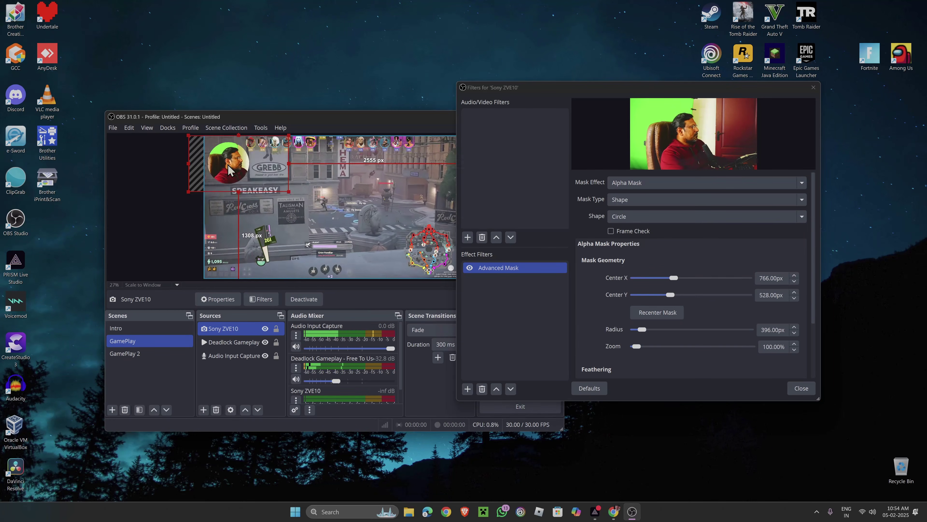
click(800, 391)
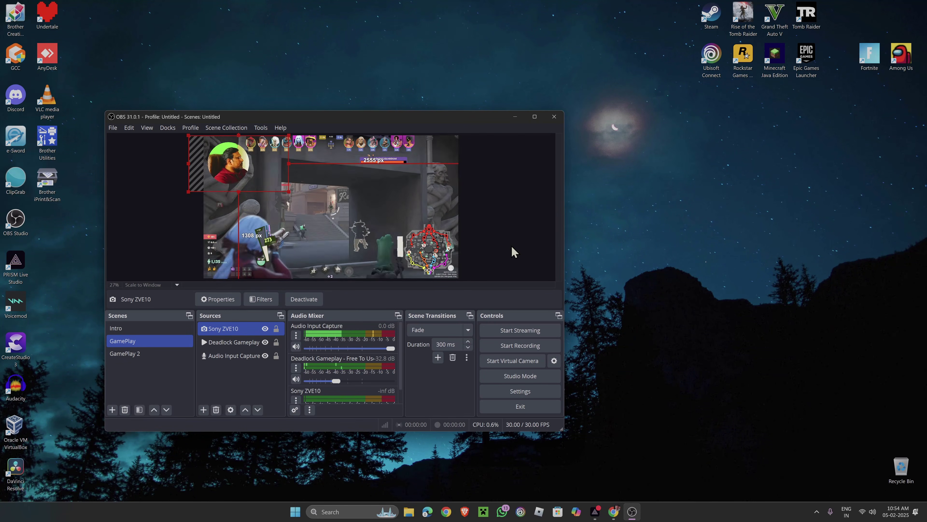
- Add the existing Sony ZVE10 video capture source to the GamePlay 2 scene, keeping it visible
click(151, 354)
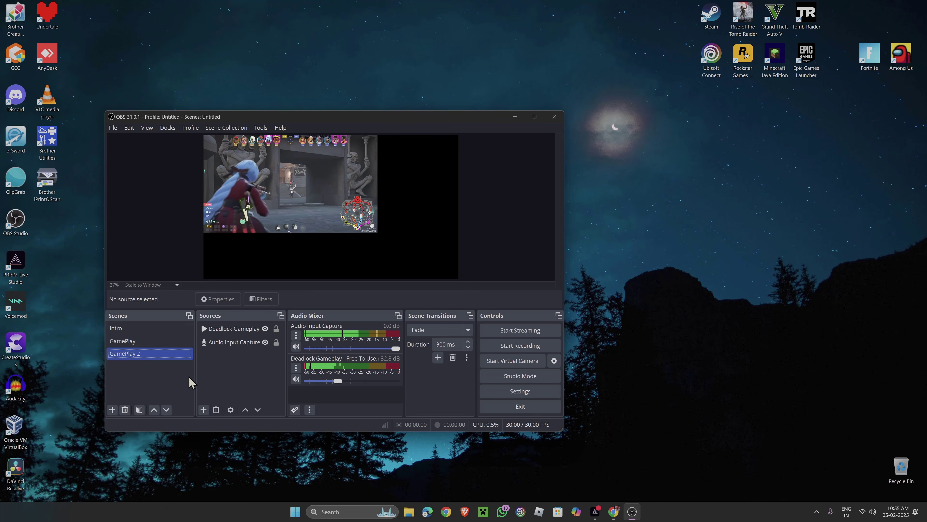
click(204, 410)
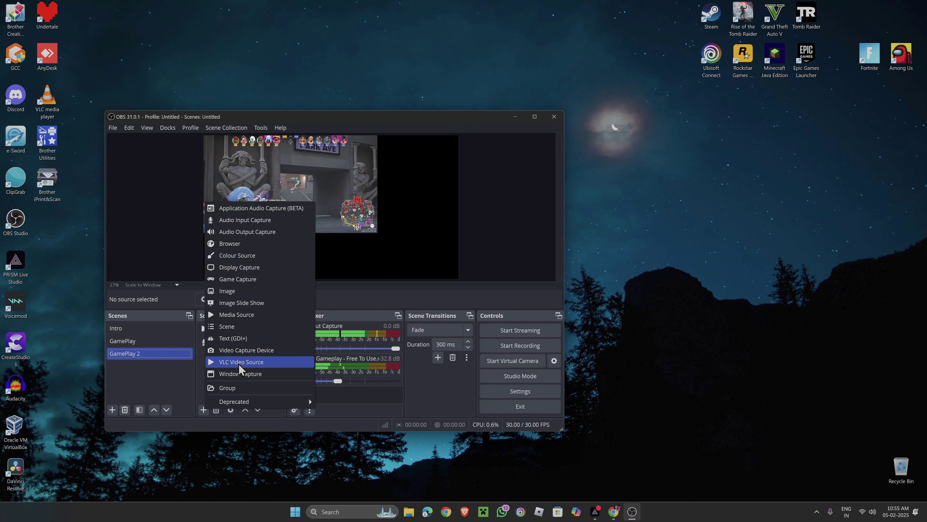
click(255, 353)
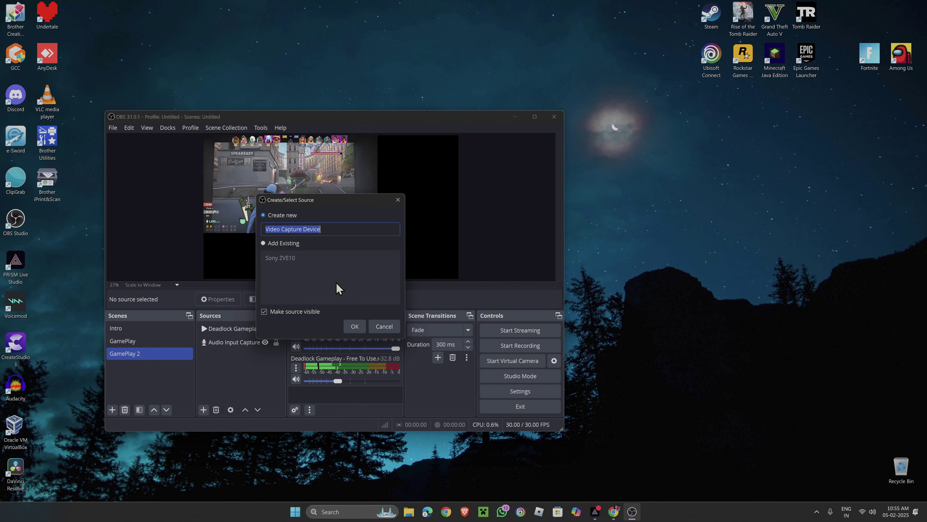
click(289, 258)
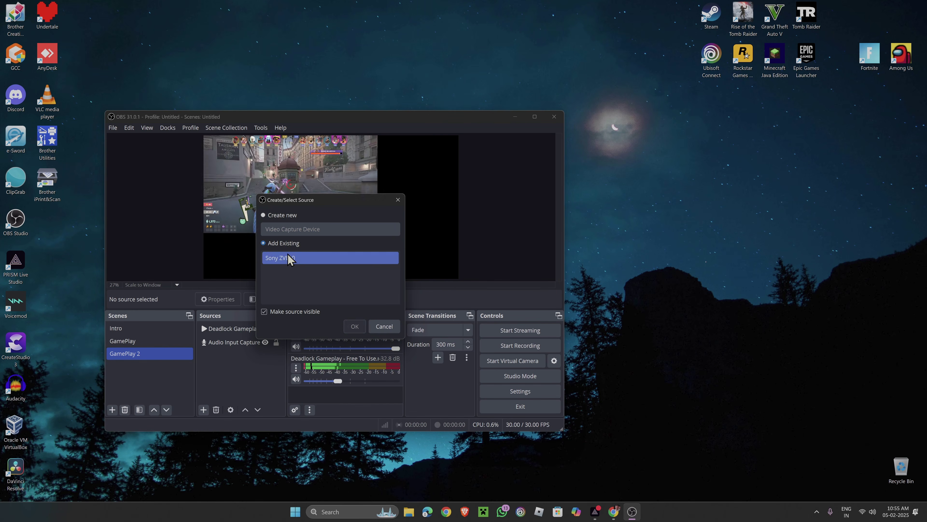
click(353, 326)
- Arrange GamePlay 2 with the Deadlock gameplay video at the canvas's right edge and the circular camera to its left
drag(270, 166, 264, 250)
drag(294, 174, 375, 170)
drag(268, 261, 256, 193)
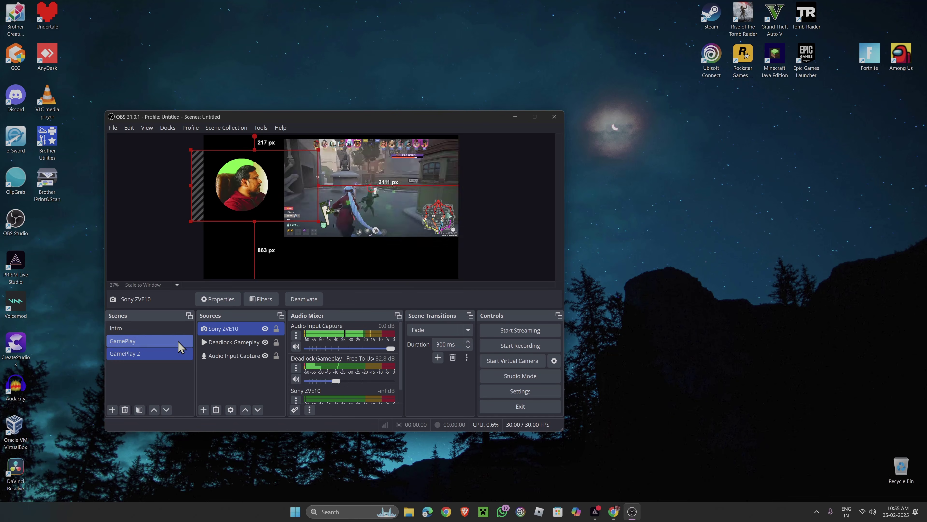
- Compare the camera and gameplay layouts of the GamePlay and GamePlay 2 scenes
click(178, 342)
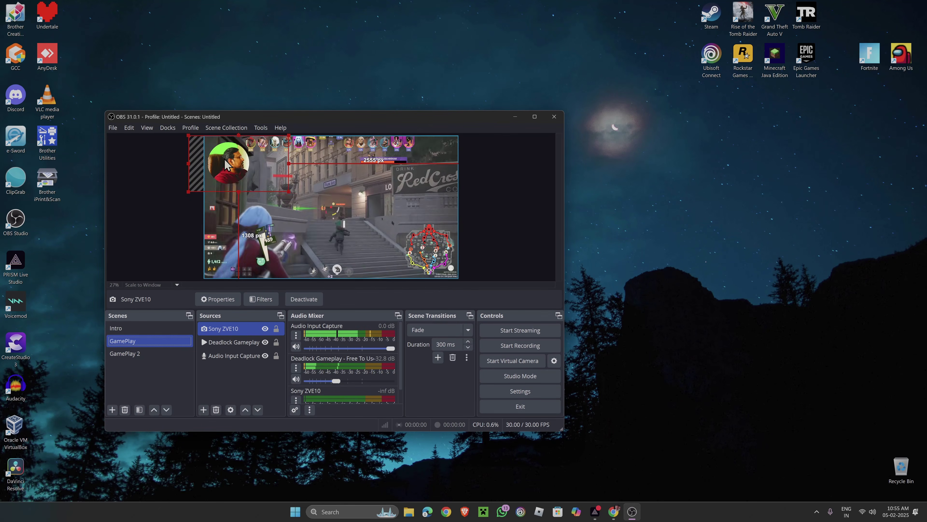
click(185, 353)
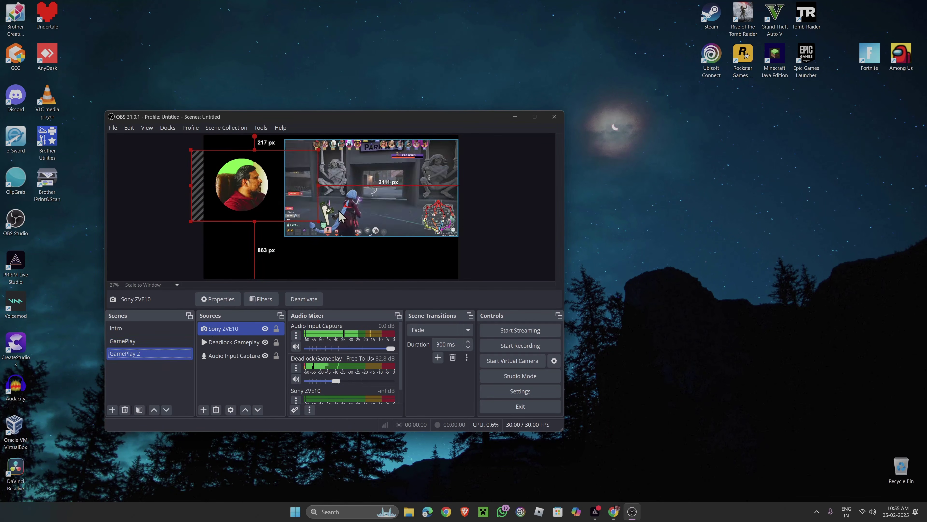
click(416, 172)
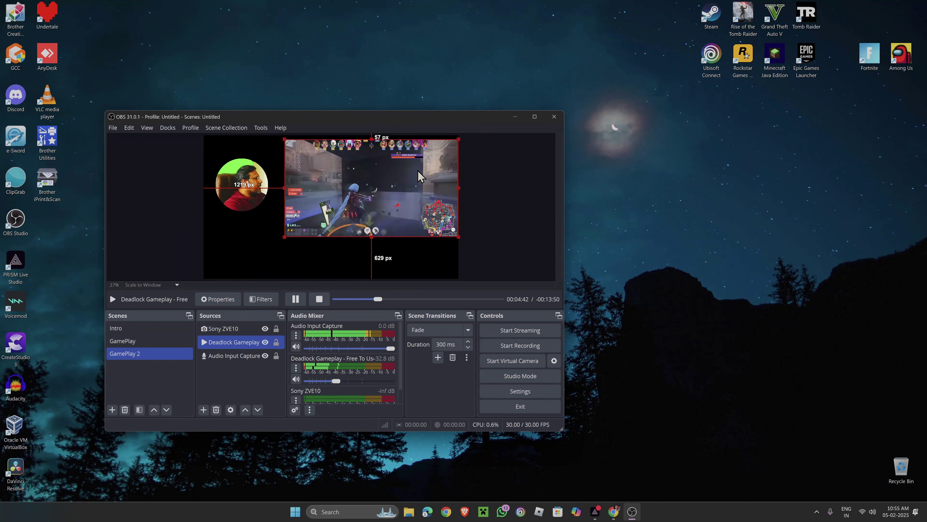
click(244, 176)
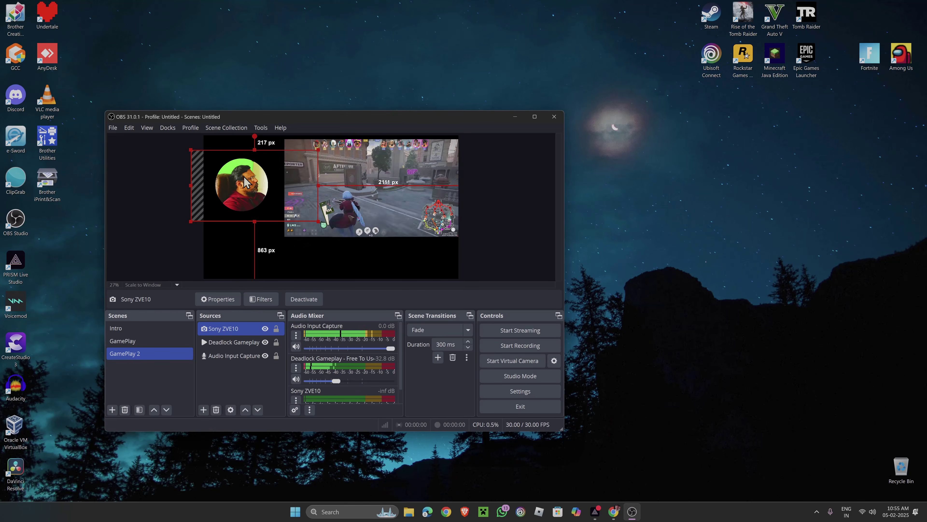
click(163, 342)
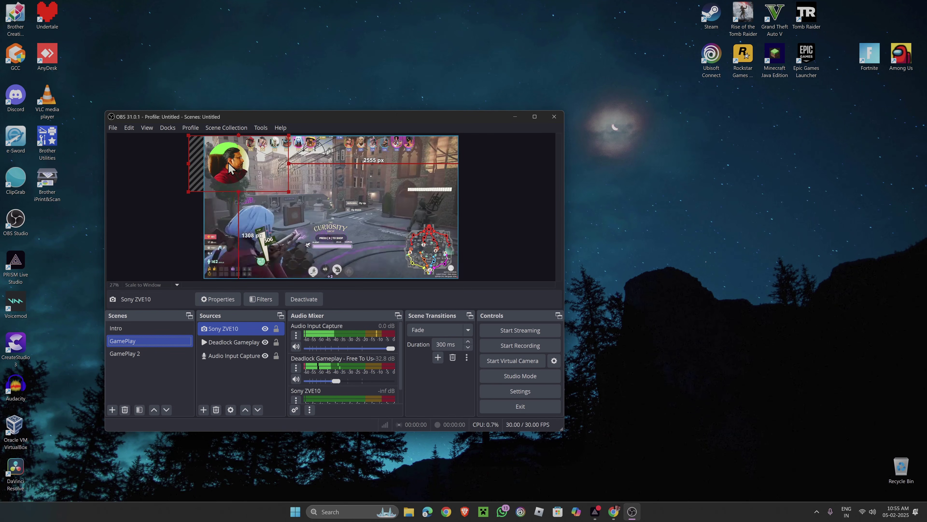
- Enlarge the circular camera in GamePlay 2 and position it in the lower-left part of the canvas
click(149, 353)
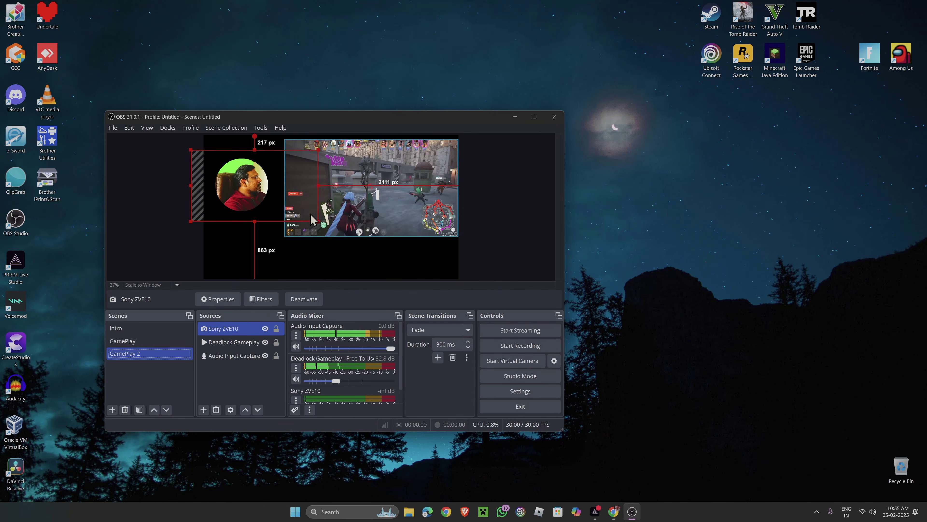
drag(318, 221, 356, 242)
drag(250, 196, 237, 239)
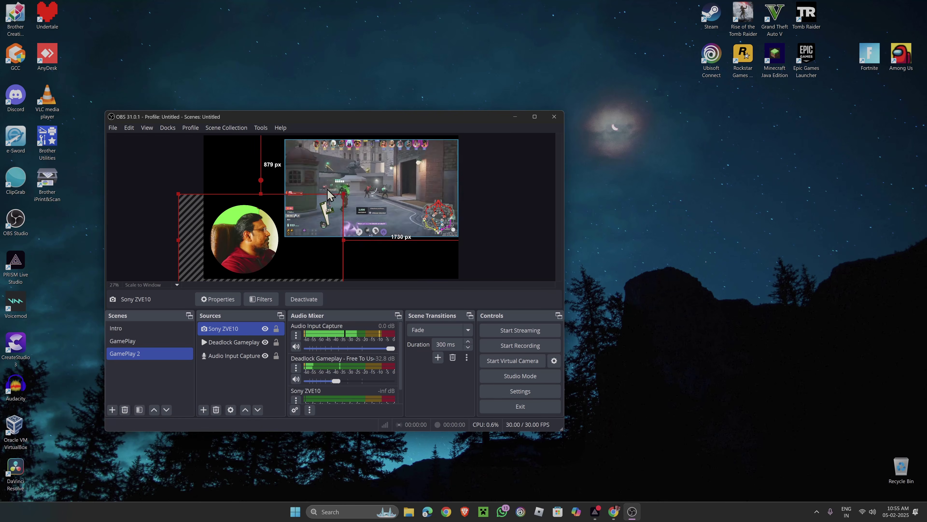
drag(343, 194, 351, 189)
drag(260, 243, 259, 243)
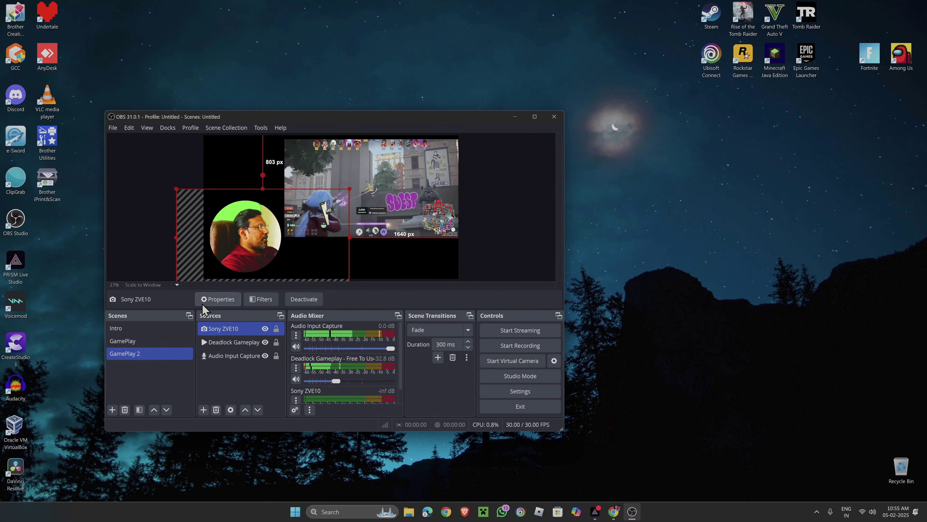
- Open the Sony ZVE10 filters from the Intro scene and place their window clear of the preview
click(157, 331)
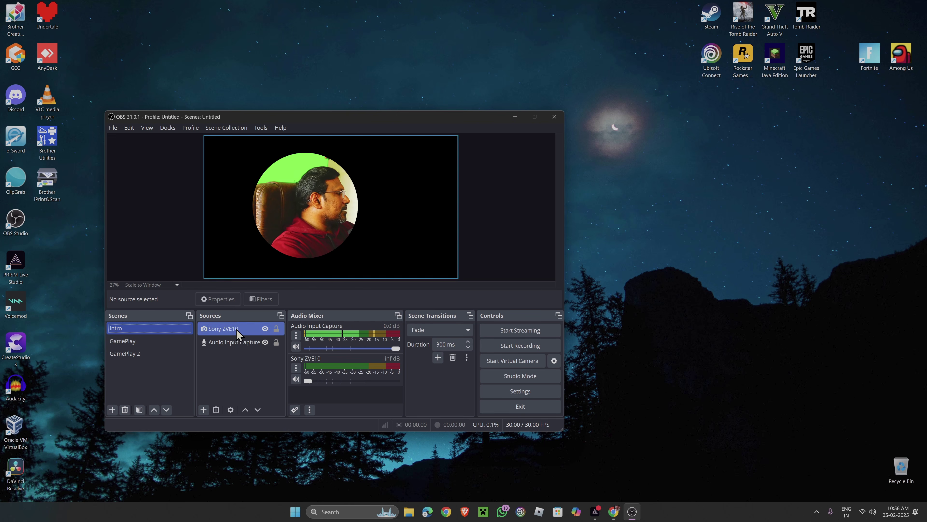
click(267, 299)
drag(303, 112, 690, 104)
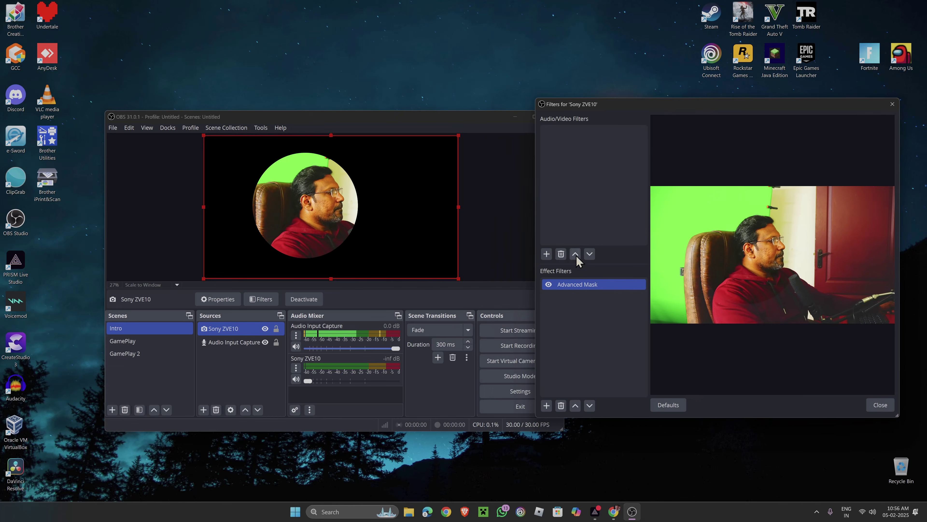
- Disable the camera's Advanced Mask filter and check its effect in the GamePlay and GamePlay 2 scenes
click(549, 285)
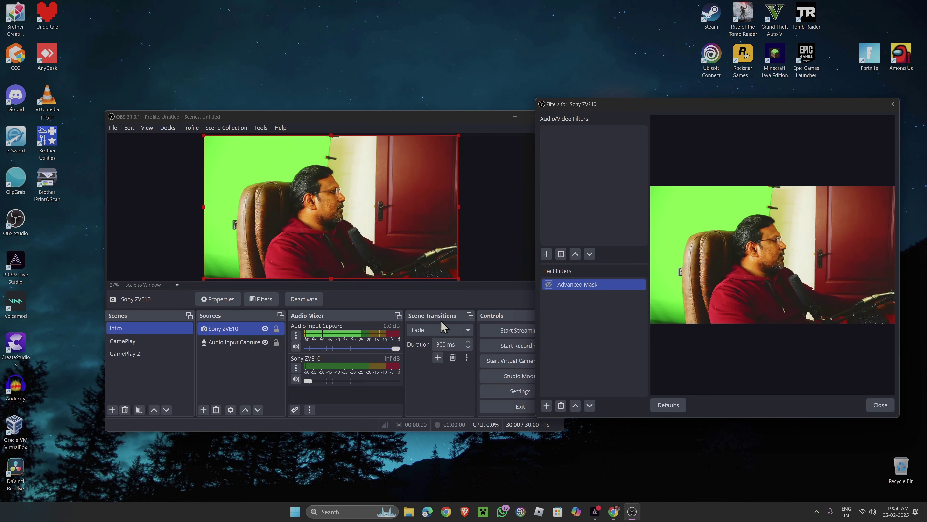
click(160, 346)
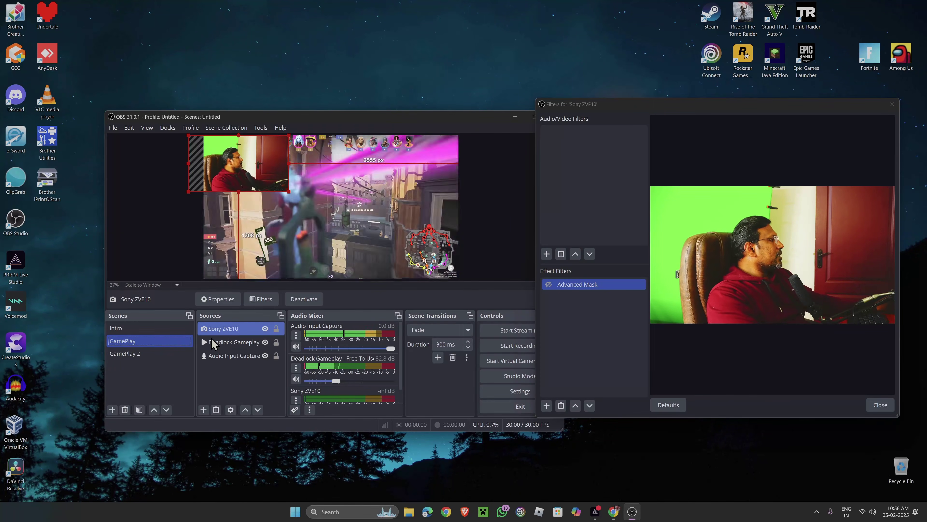
click(176, 353)
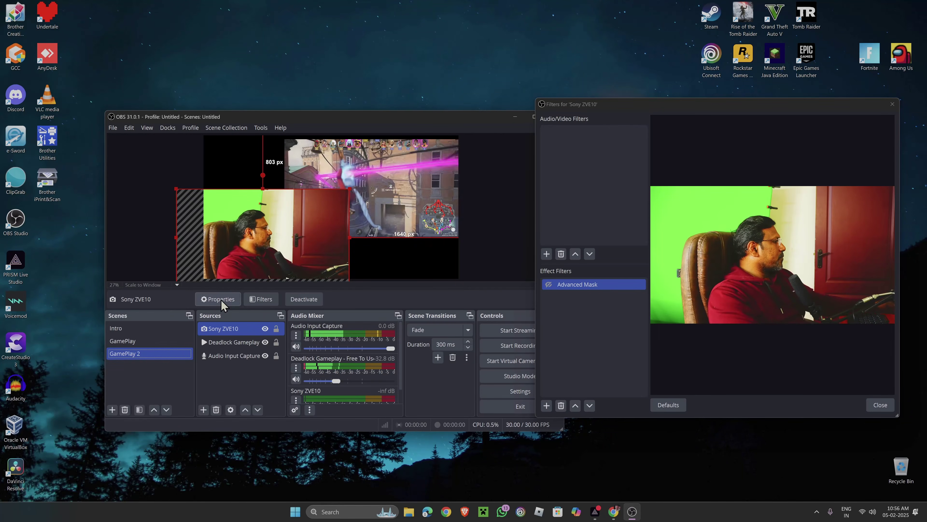
- Re-enable the Advanced Mask filter and check the camera in the Intro, GamePlay and GamePlay 2 scenes
click(549, 285)
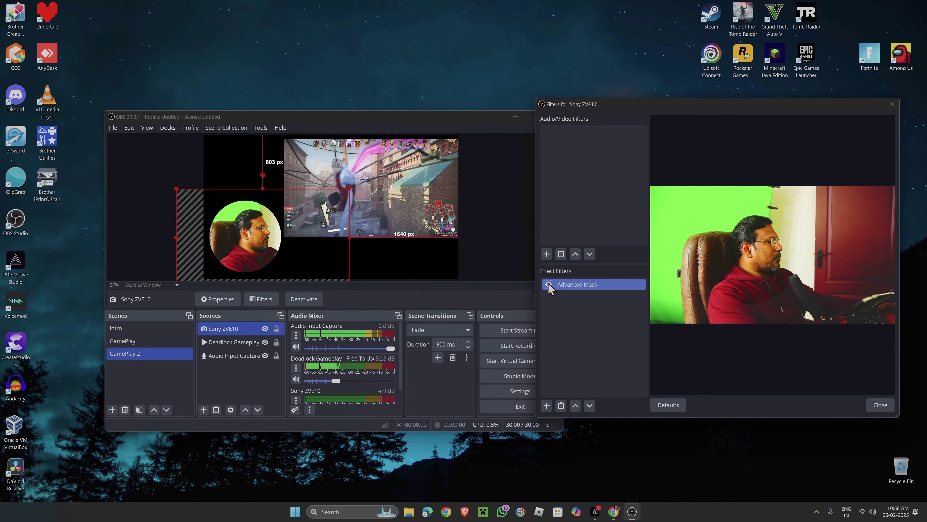
click(175, 328)
click(179, 341)
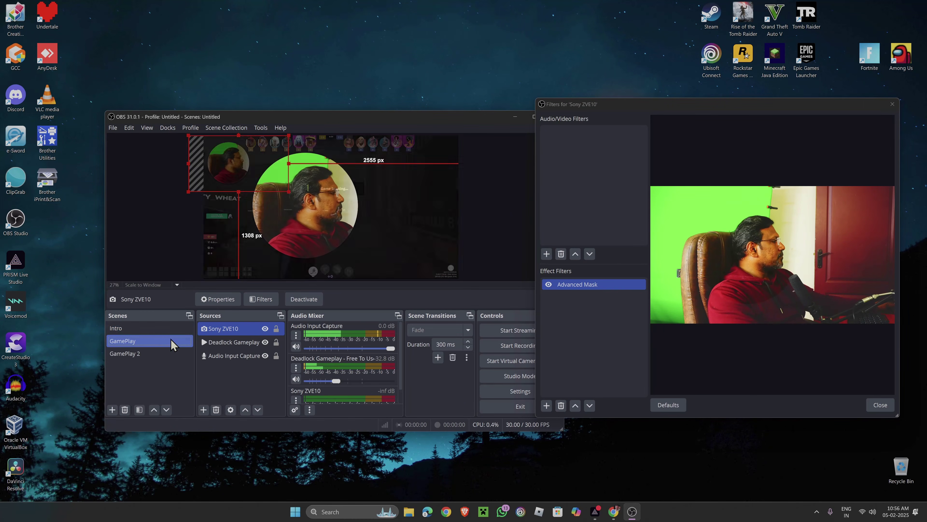
click(174, 353)
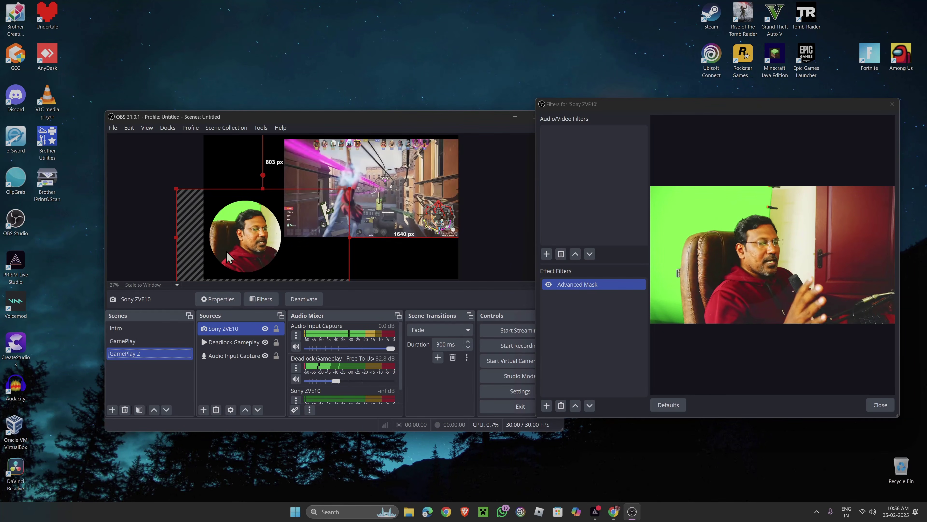
- Disable the Advanced Mask filter from the Intro scene and check the camera in the GamePlay scene
click(158, 328)
click(584, 285)
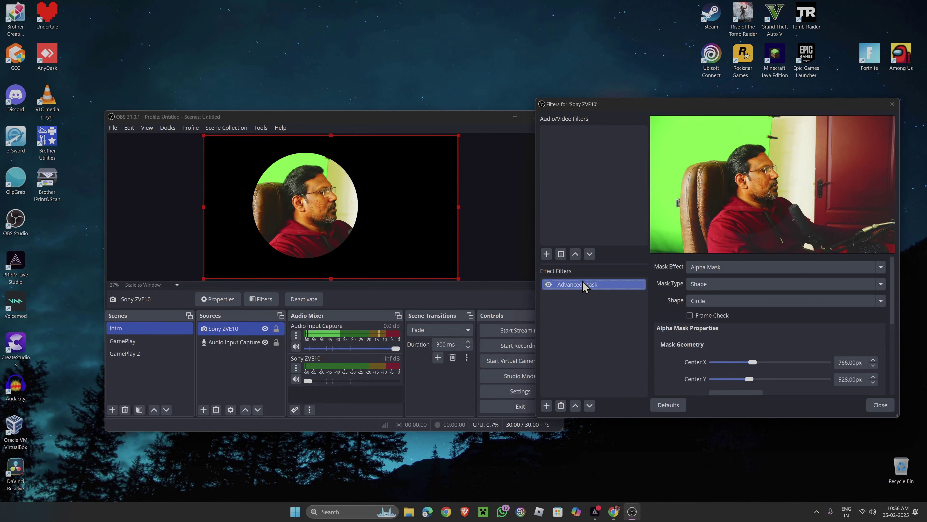
click(549, 284)
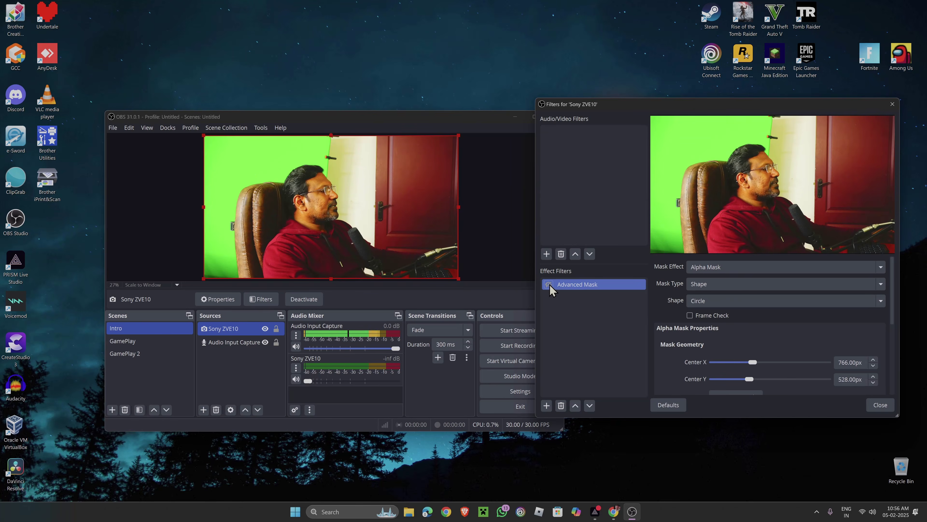
click(159, 344)
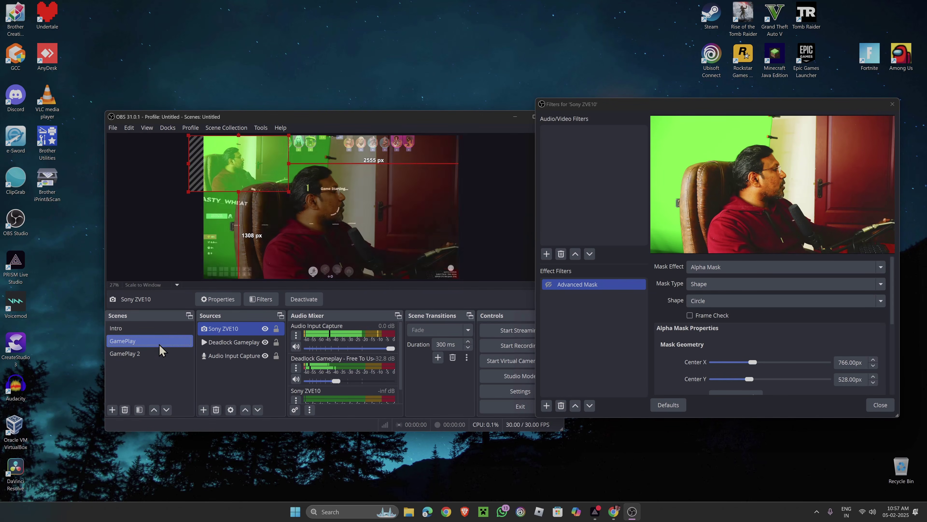
- Re-enable and delete the Advanced Mask filter on the Sony ZVE10 camera, and check the camera in the GamePlay 2 and Intro scenes
click(548, 284)
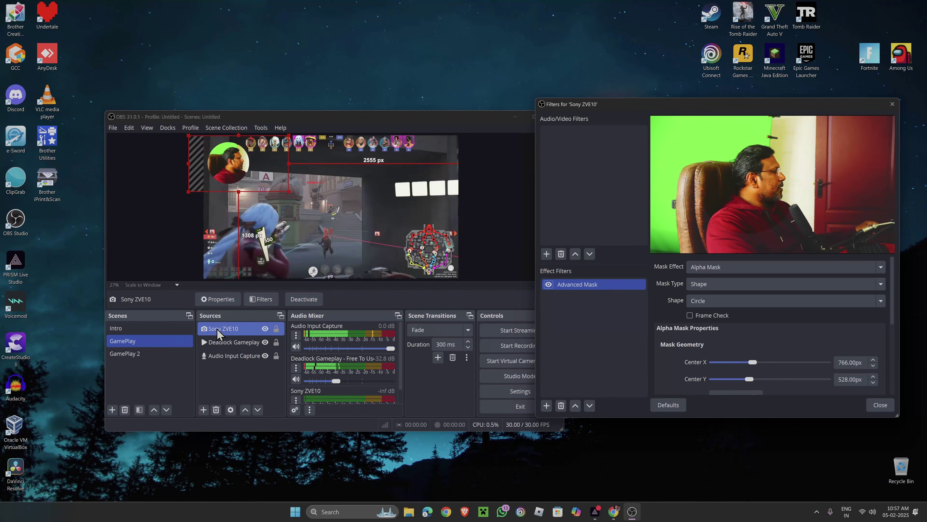
click(257, 298)
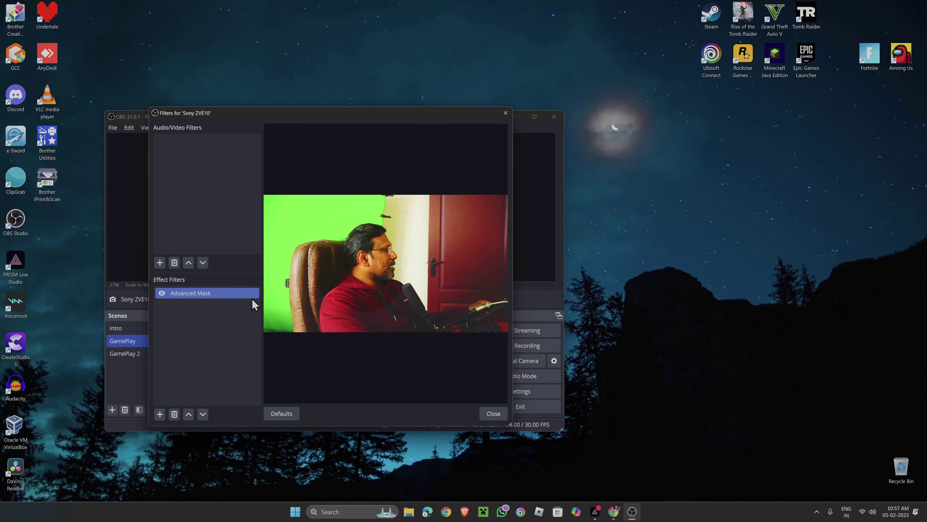
click(196, 293)
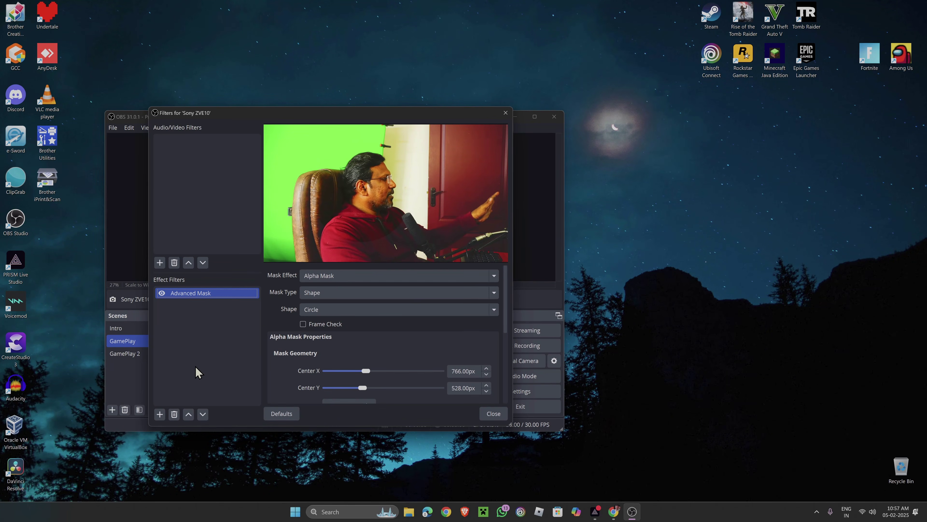
click(174, 414)
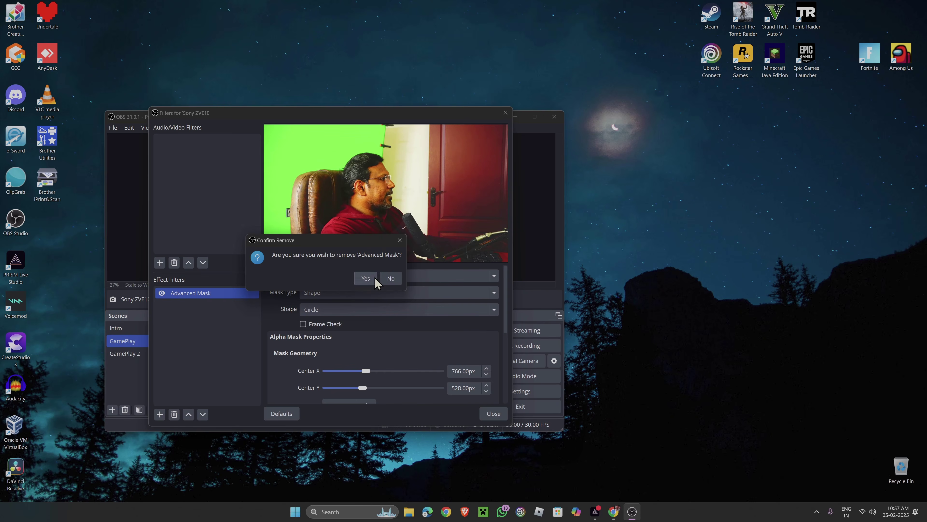
click(365, 278)
click(506, 112)
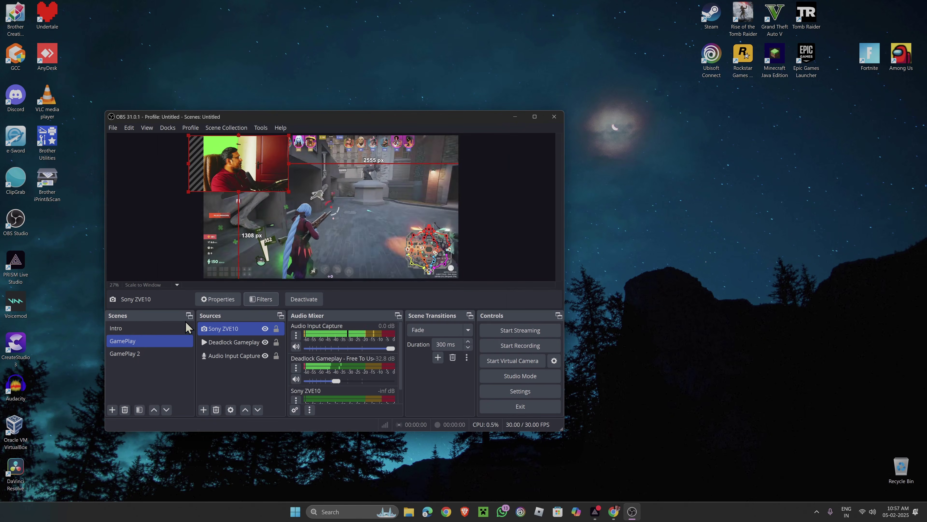
click(171, 354)
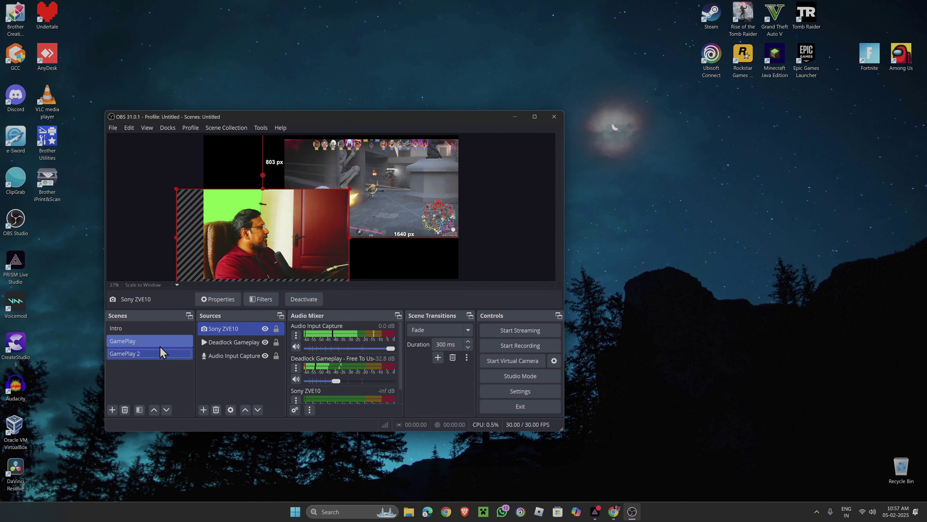
click(155, 330)
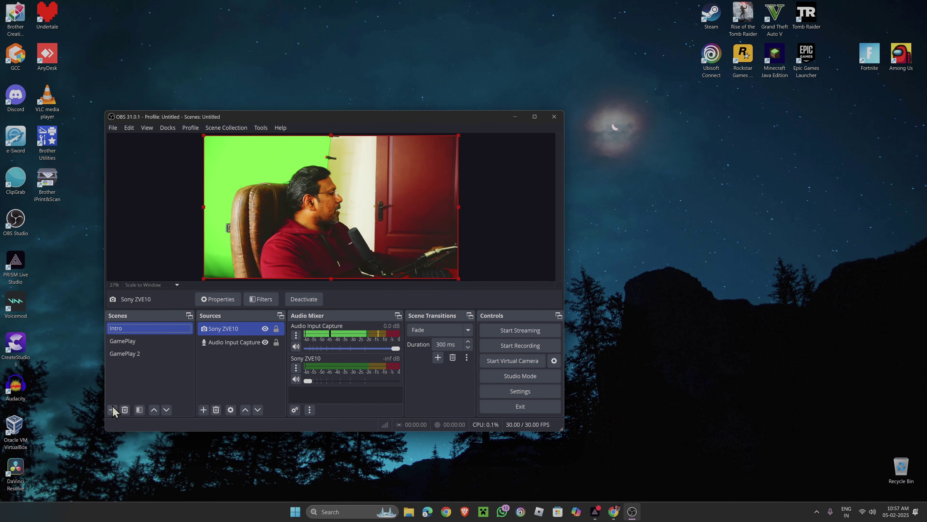
- Add a new scene named Round Mask and move it to the end of the scene list
click(112, 410)
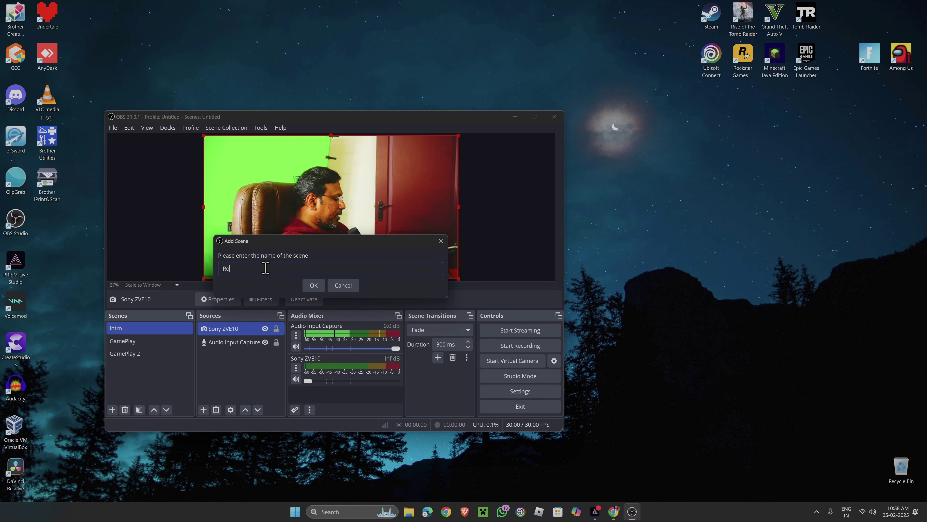
text(d )
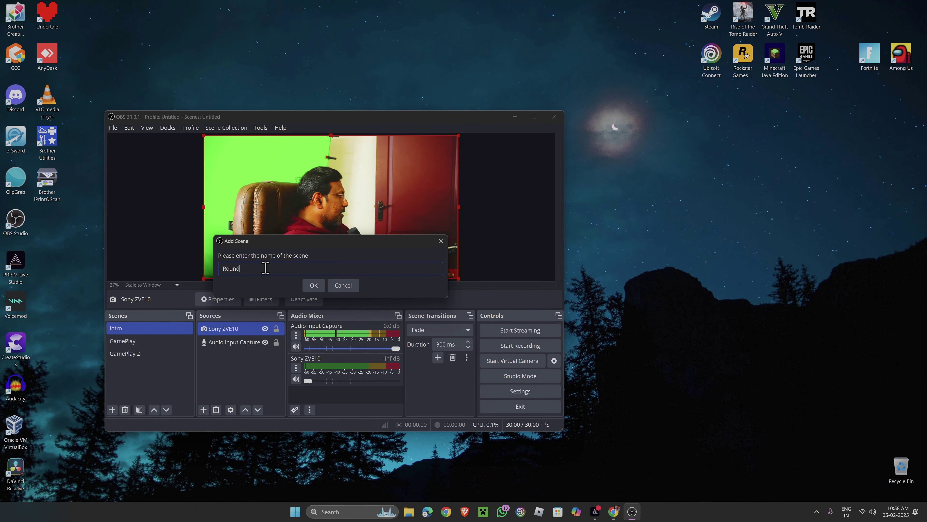
text(Mask)
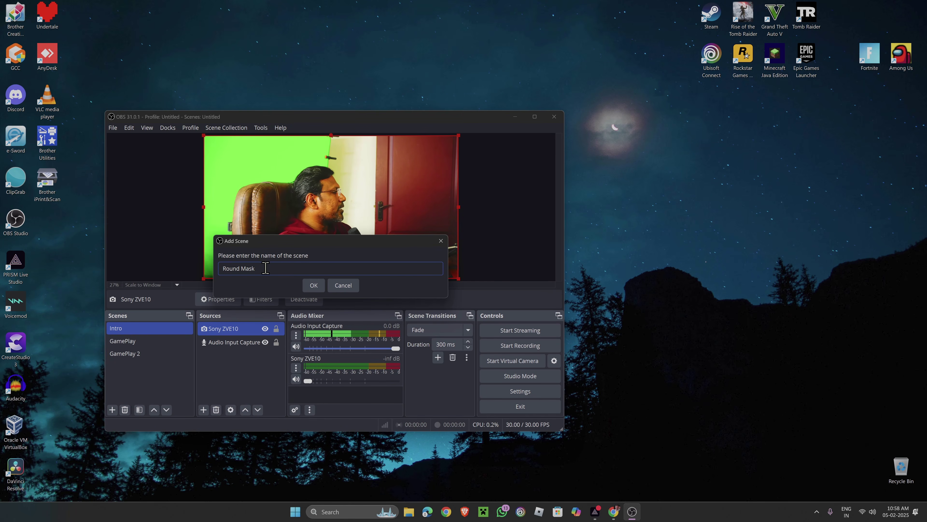
click(312, 286)
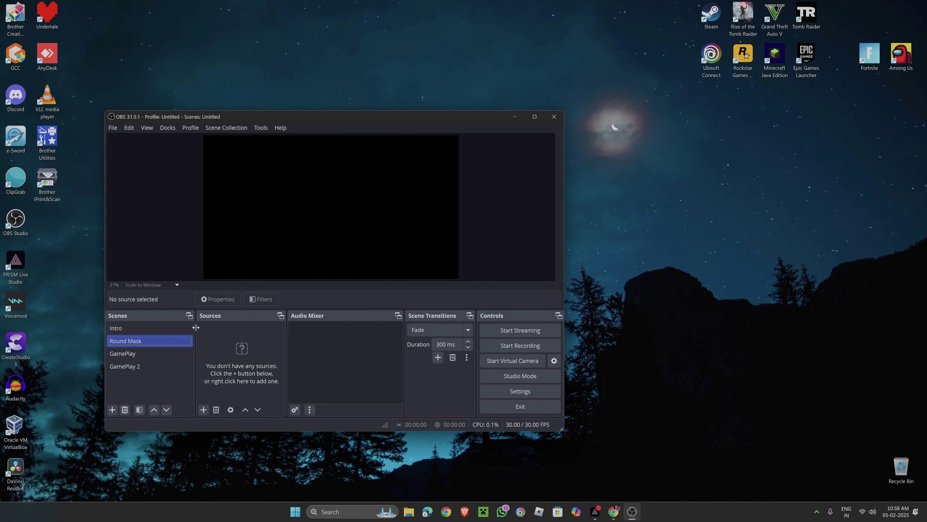
click(166, 410)
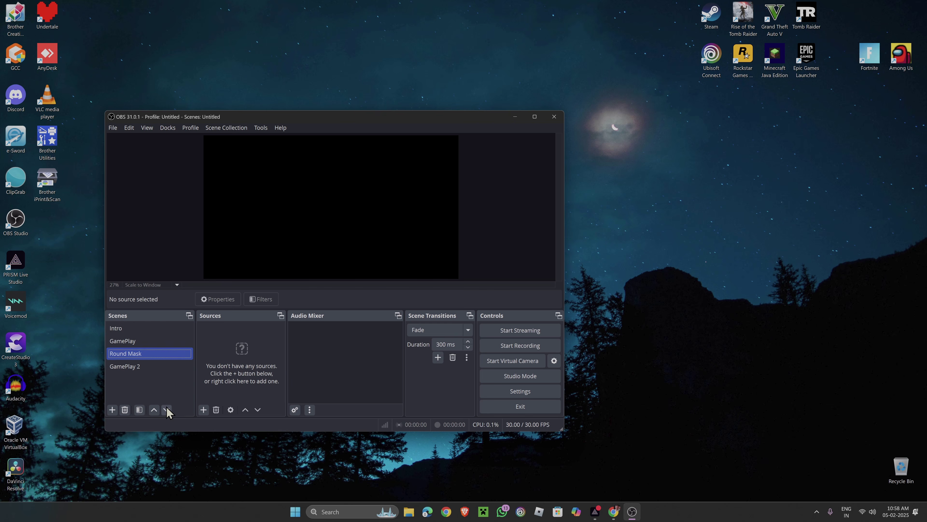
click(166, 409)
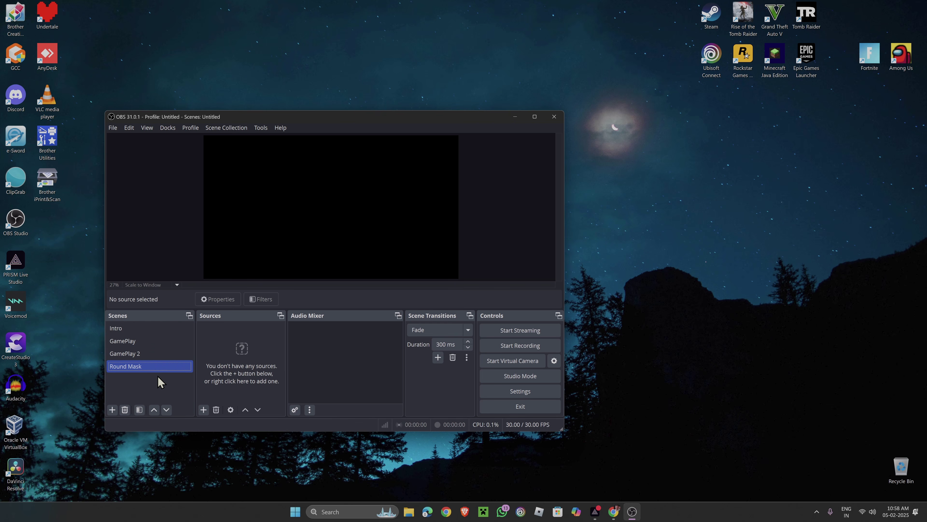
- Add the existing Sony ZVE10 video capture device to the Round Mask scene and enlarge it to fill the canvas
click(204, 410)
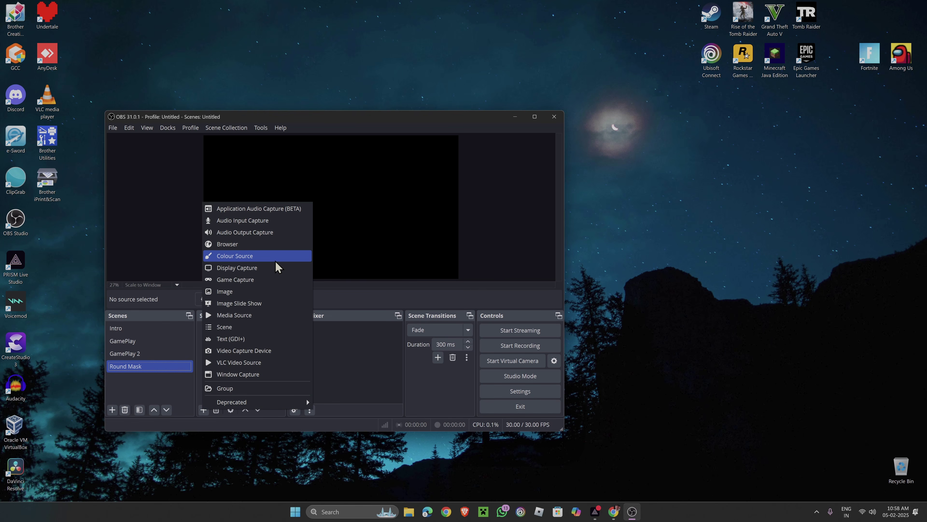
click(271, 351)
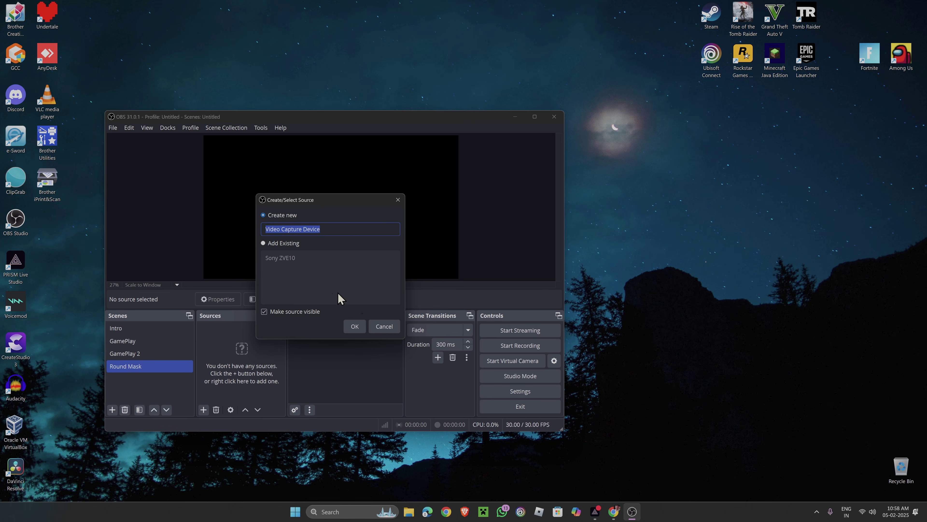
click(284, 243)
click(284, 258)
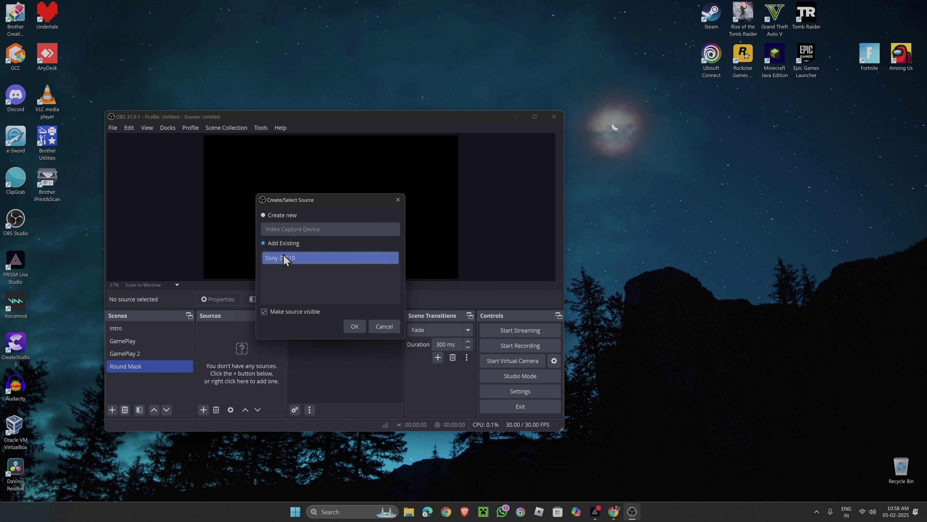
click(358, 327)
drag(331, 206, 454, 278)
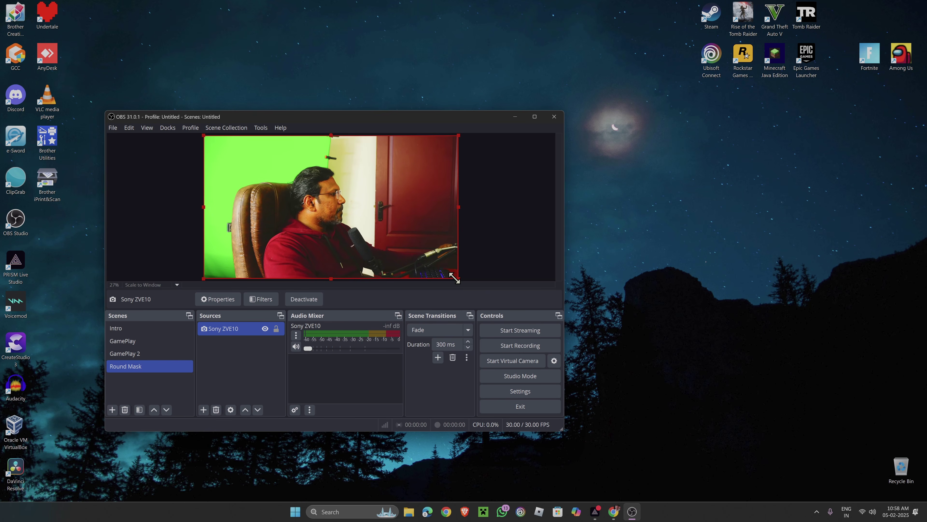
click(507, 280)
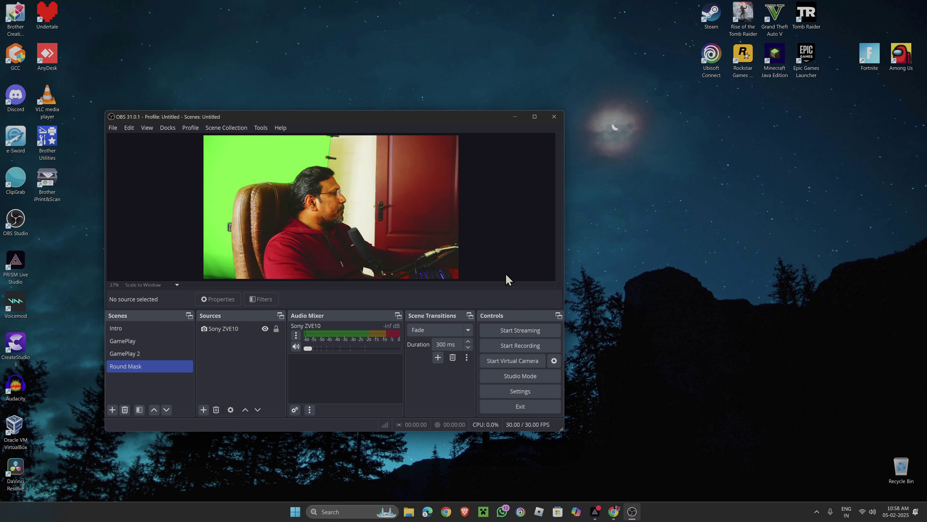
- Examine the Round Mask scene's own filters and the options available for its Sony ZVE10 source
right_click(132, 374)
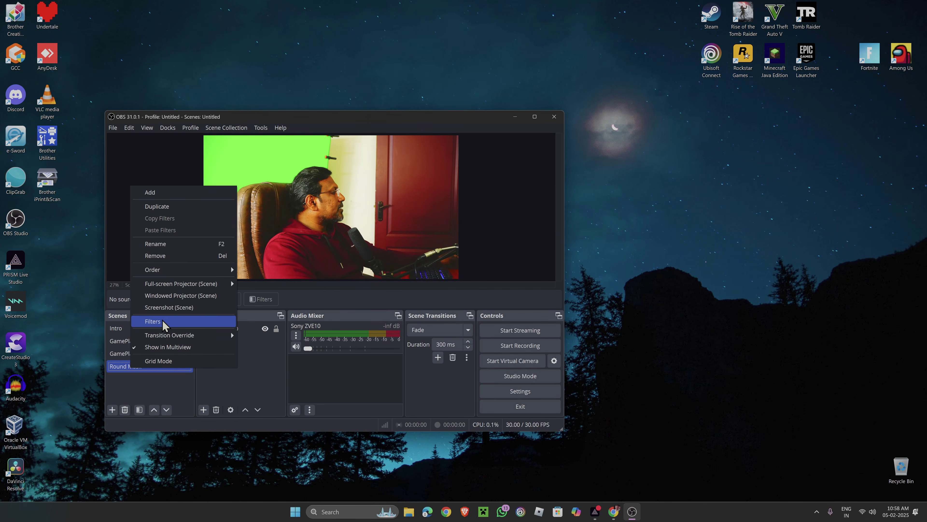
click(156, 323)
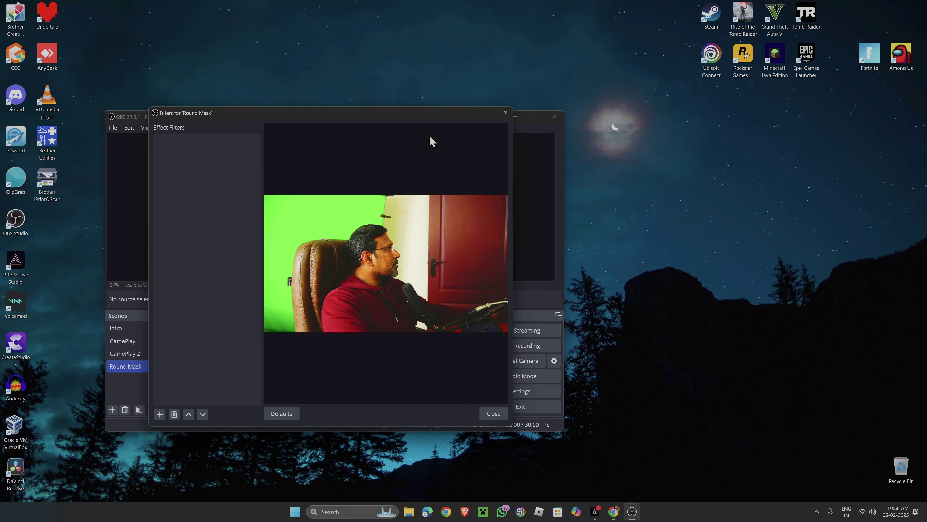
click(506, 112)
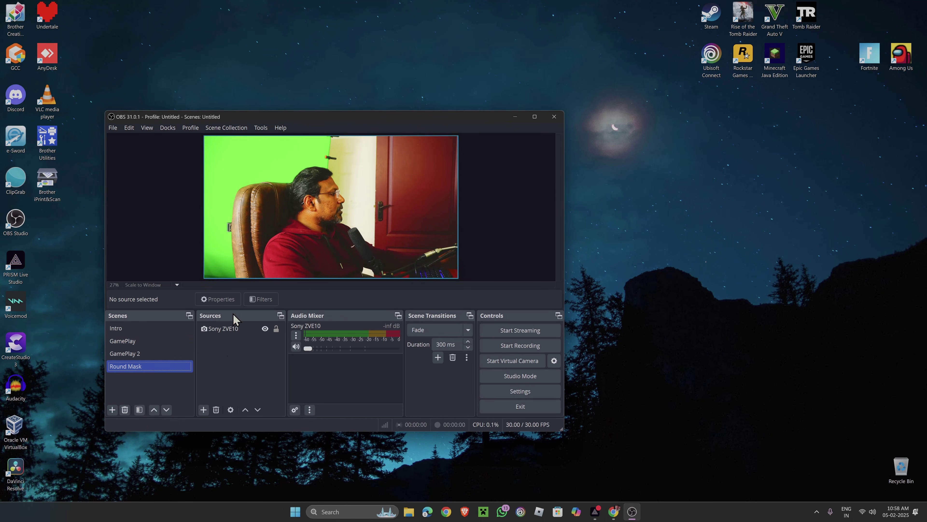
click(228, 330)
click(228, 369)
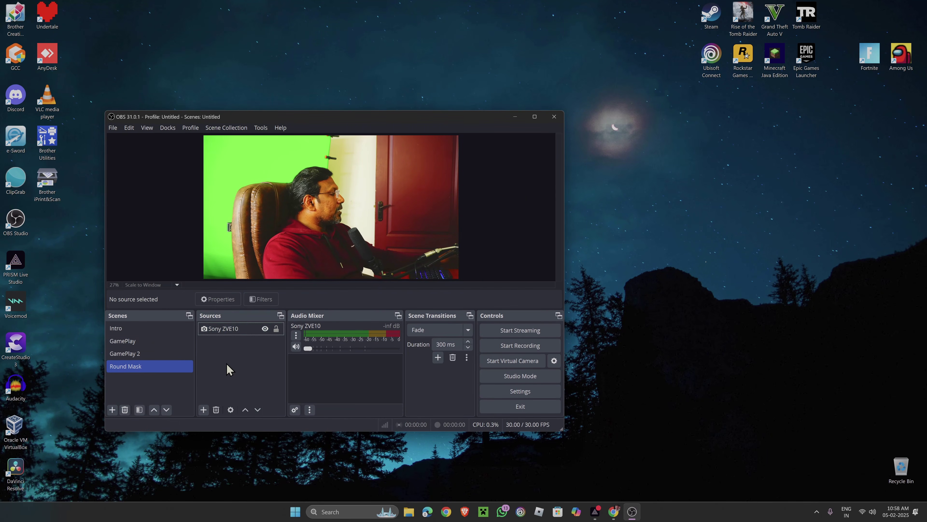
click(223, 330)
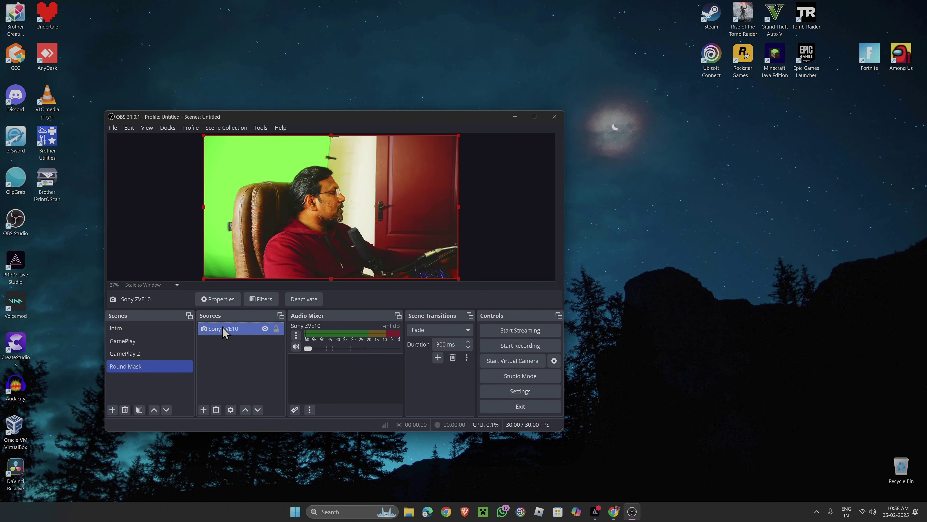
right_click(226, 328)
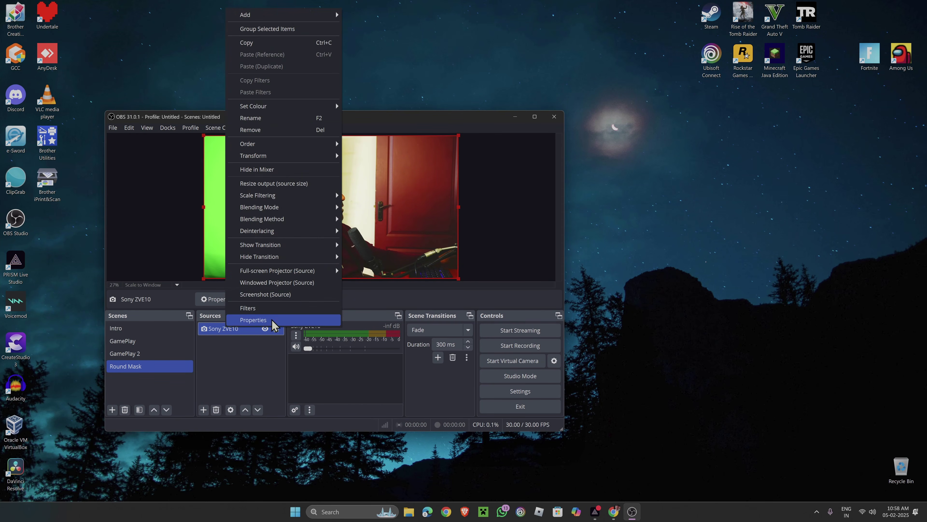
click(248, 372)
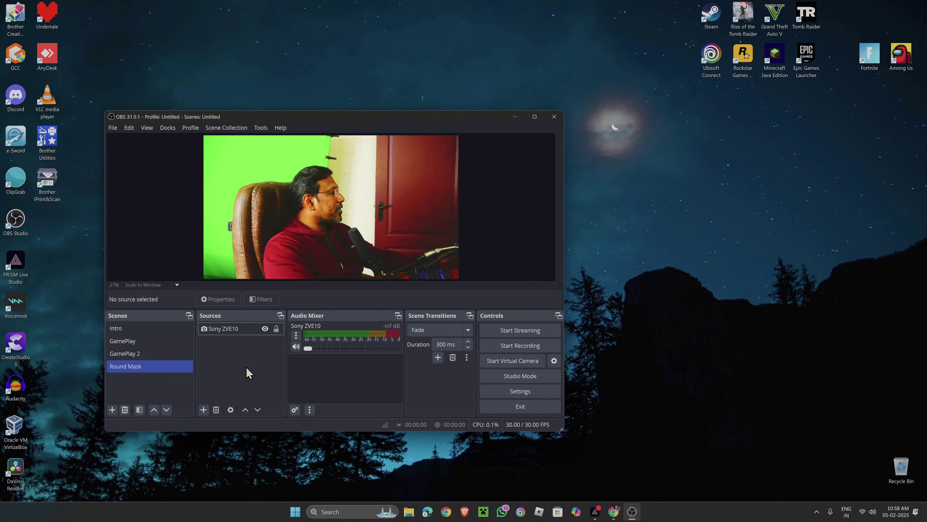
- Add an Advanced Mask filter to the Round Mask scene itself, and place the filters window clear of the preview
right_click(142, 373)
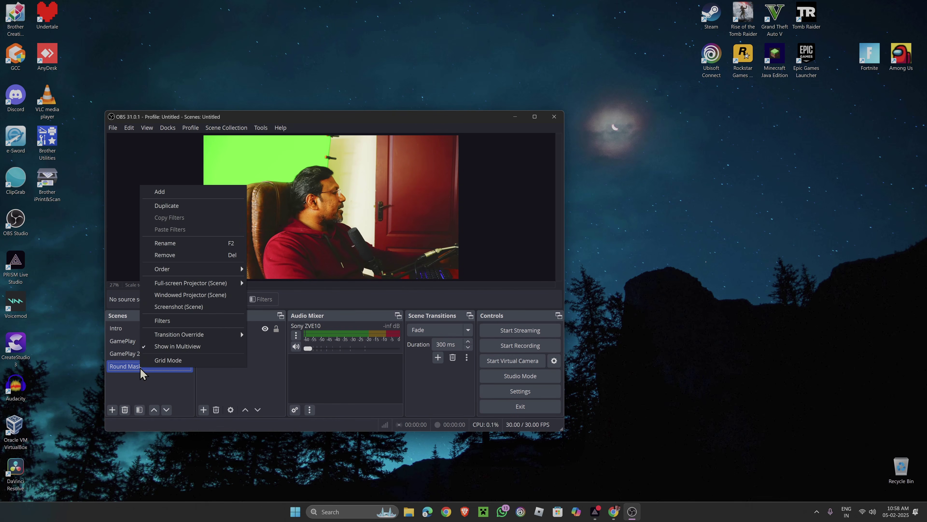
click(162, 320)
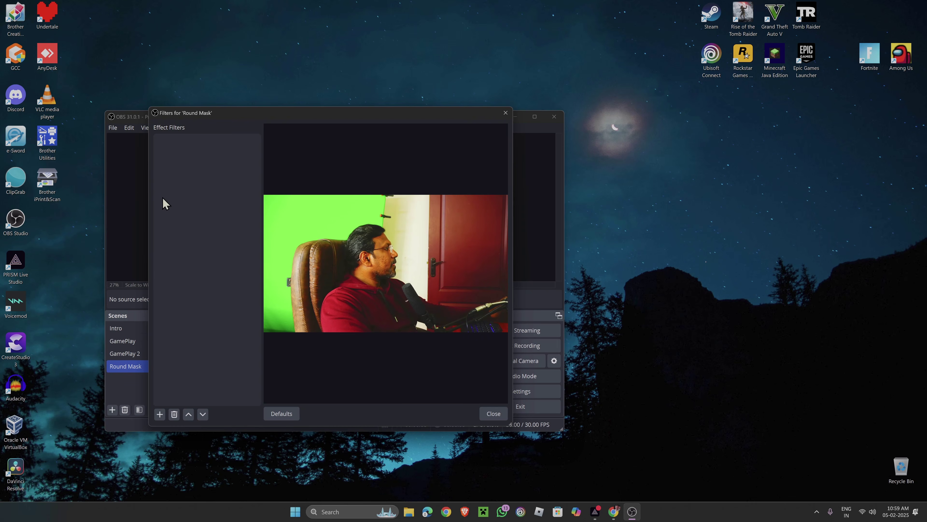
click(160, 414)
click(185, 270)
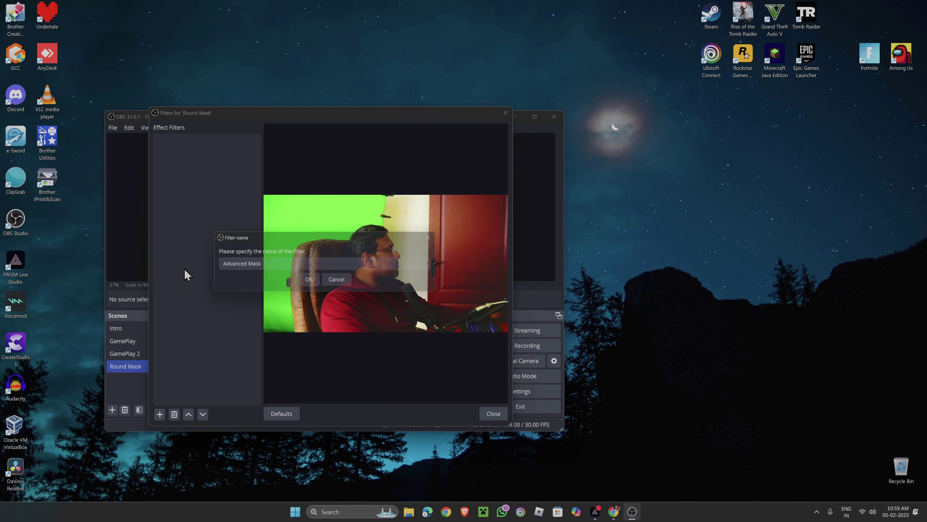
click(310, 282)
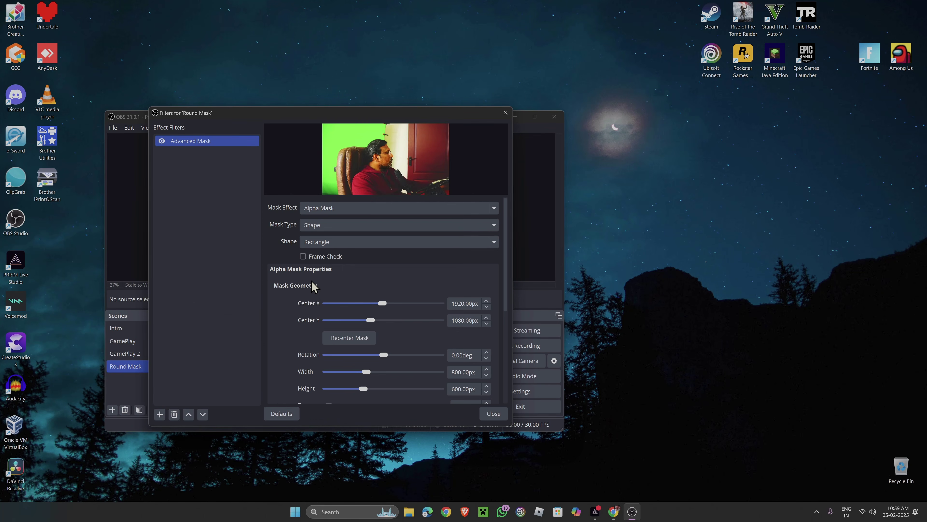
drag(359, 120, 626, 129)
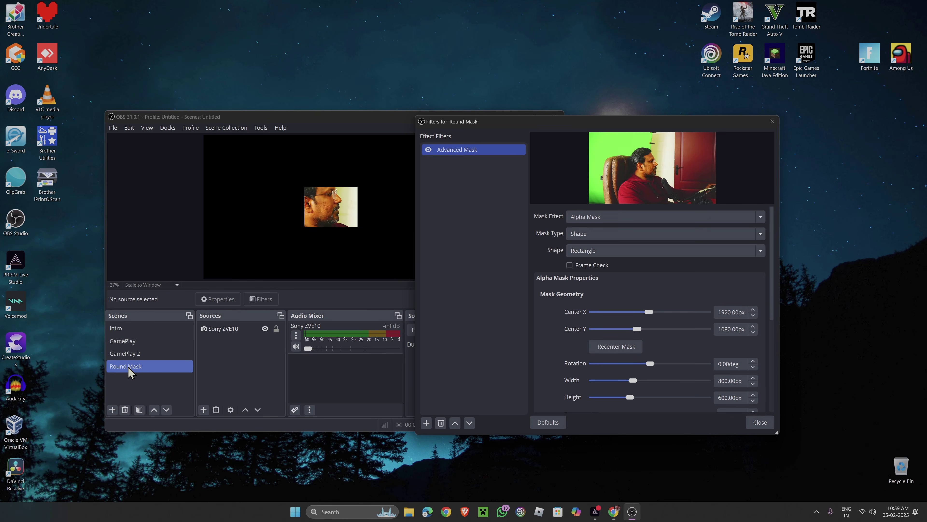
click(224, 331)
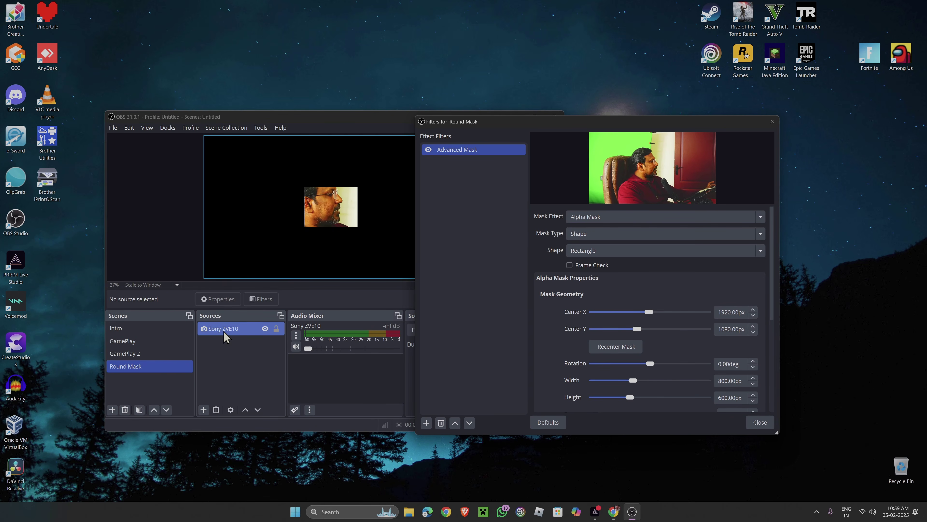
click(132, 368)
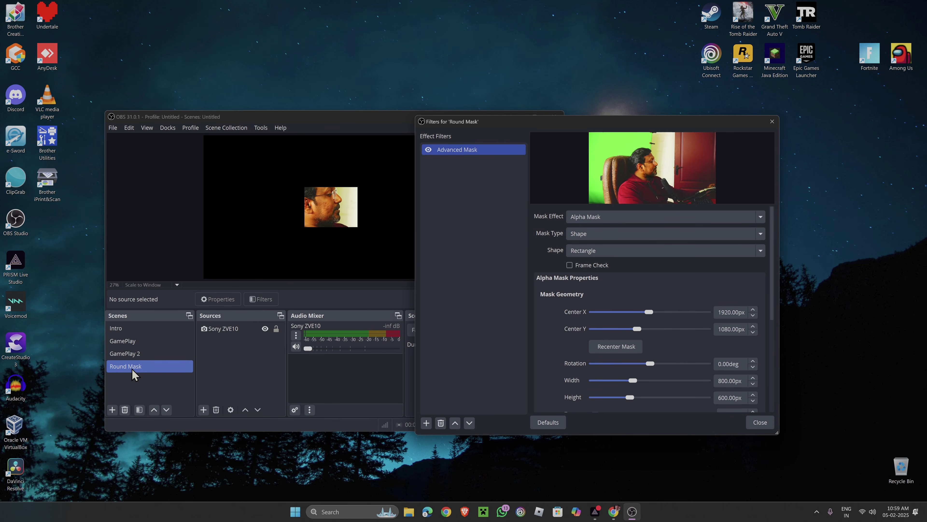
click(226, 329)
click(234, 343)
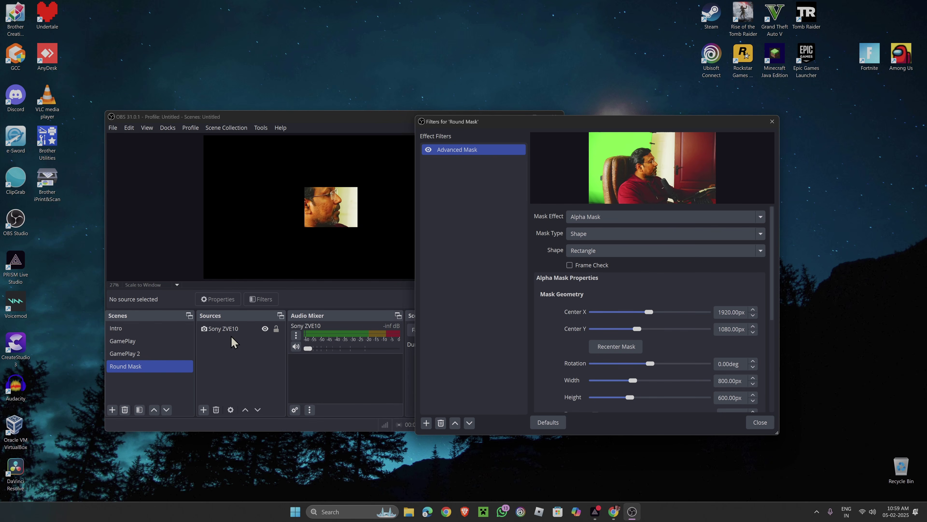
click(234, 332)
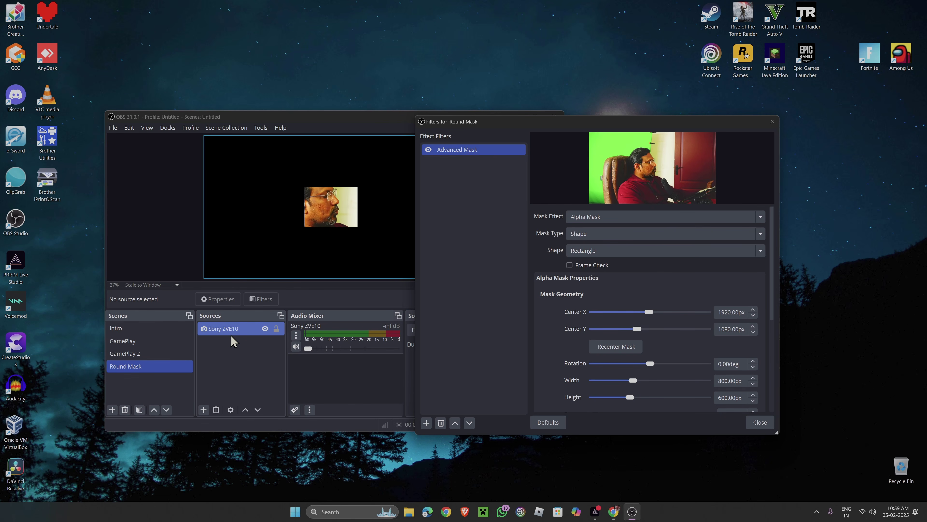
click(232, 335)
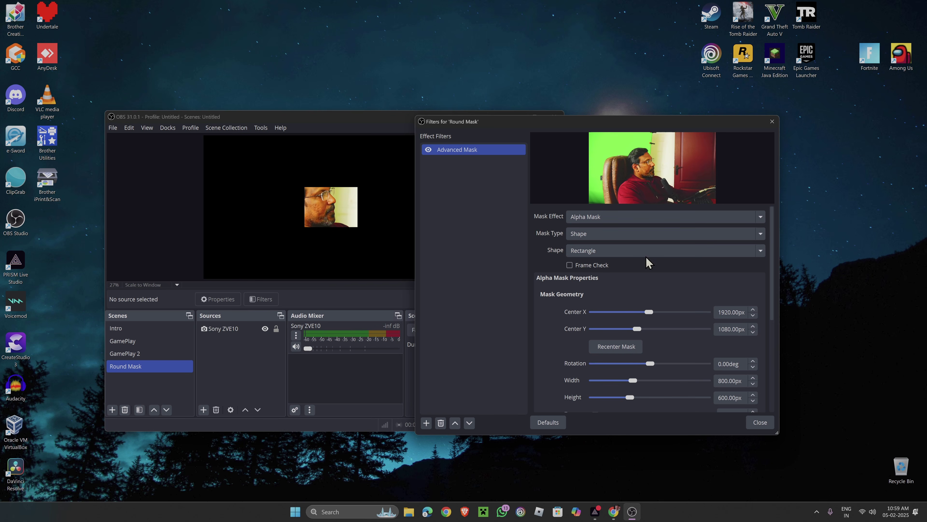
- Keep the Advanced Mask type as Shape and set its shape to Circle
click(735, 239)
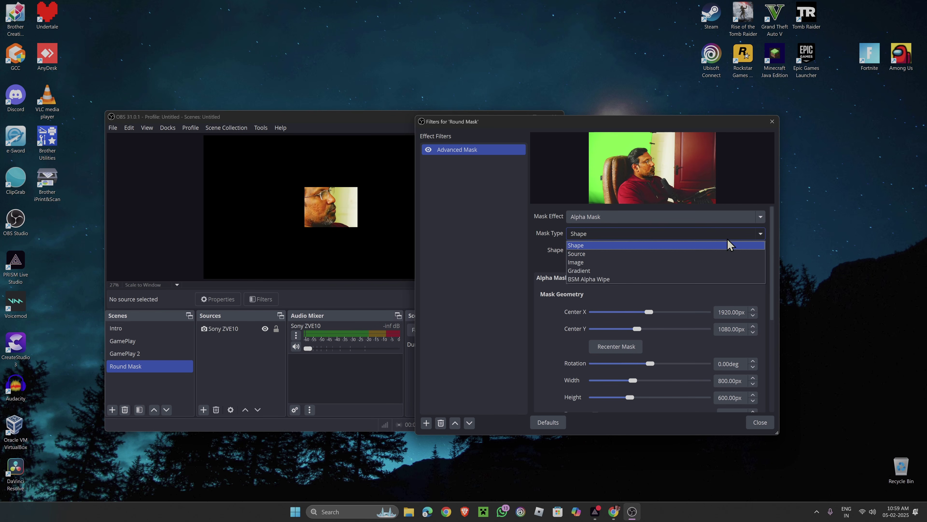
click(549, 243)
click(601, 252)
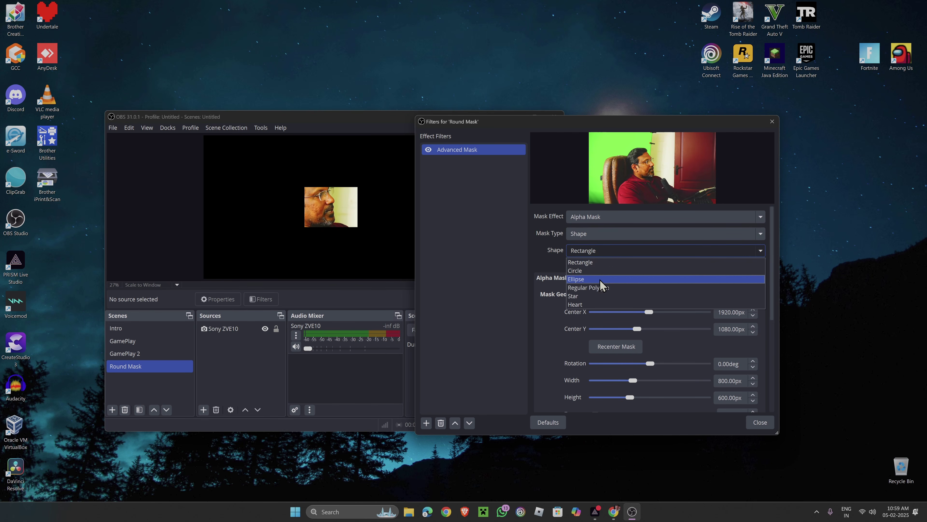
click(595, 271)
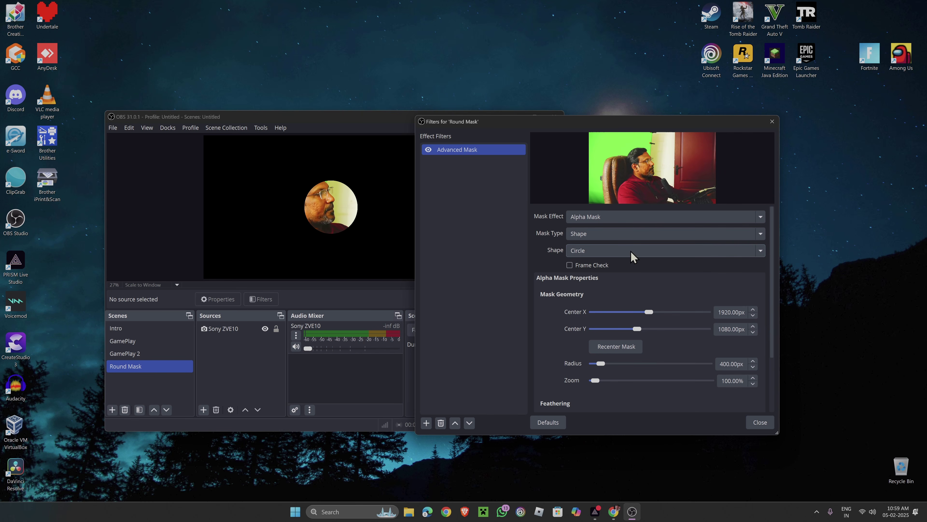
- Centre the circular mask on the presenter at about X 1628 px, Y 1093 px, with a radius of about 681 px, and close the filters
drag(649, 312, 640, 329)
drag(600, 364, 605, 364)
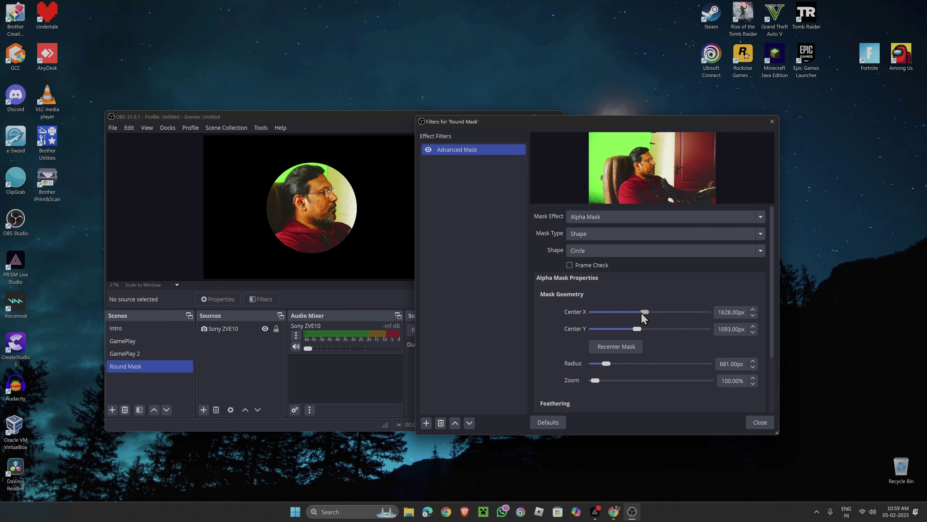
click(762, 424)
- Remove the unmasked Sony ZVE10 camera source from the GamePlay scene
click(151, 356)
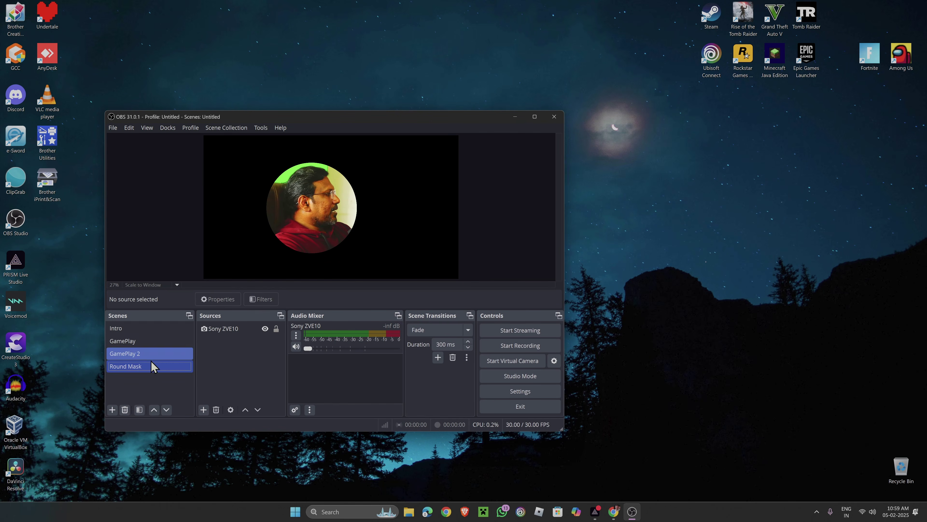
click(151, 362)
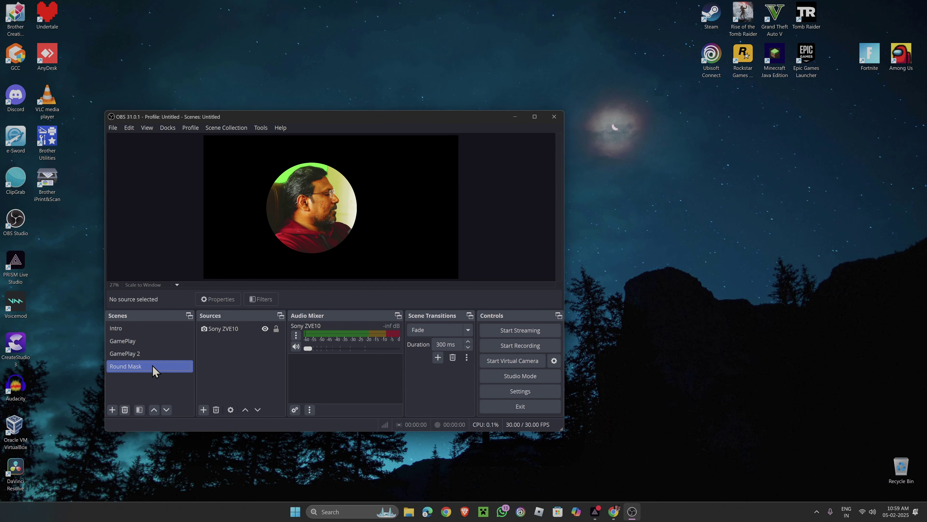
click(134, 329)
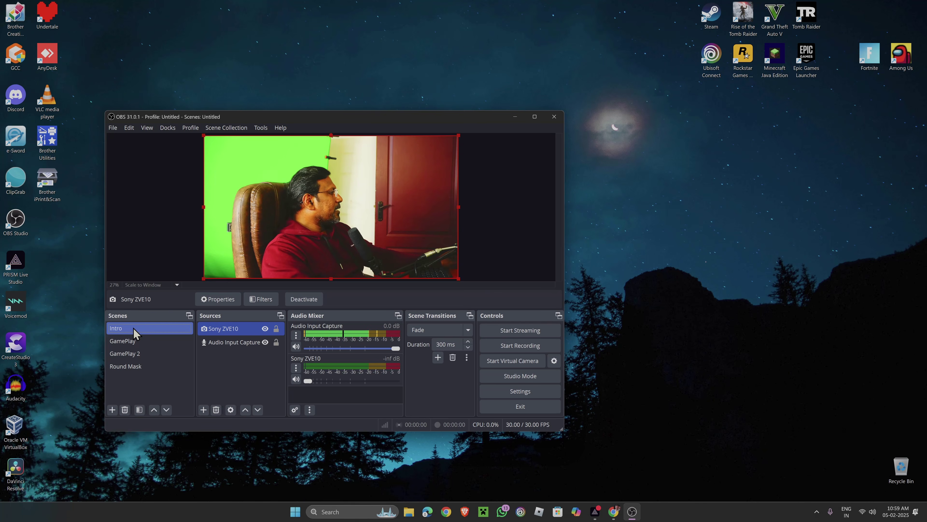
click(134, 341)
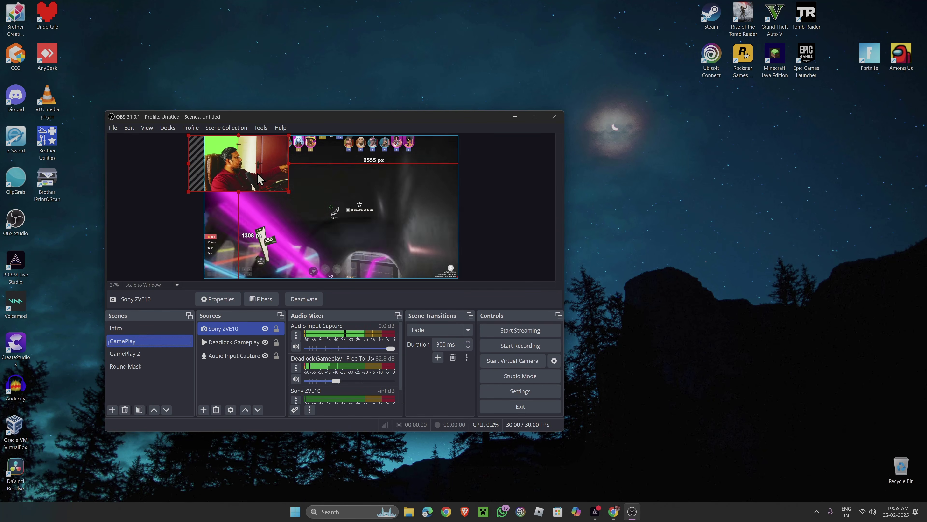
click(236, 342)
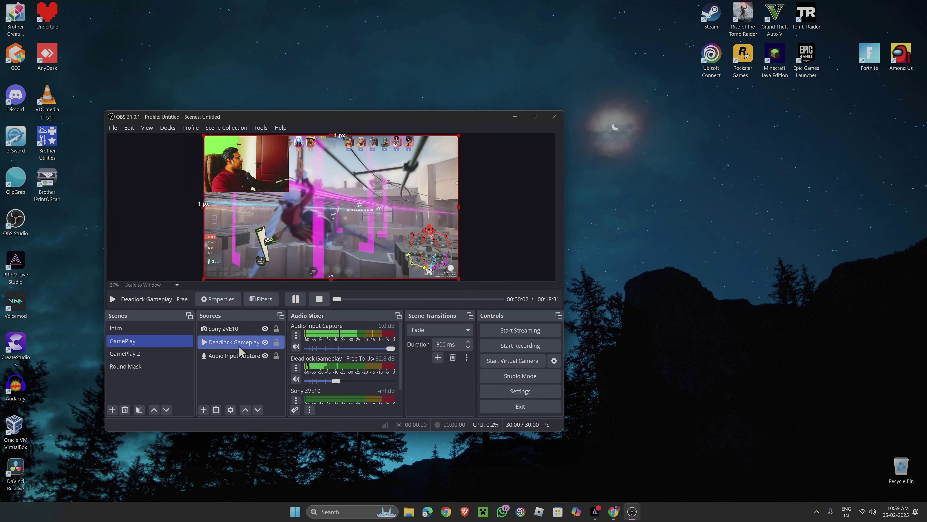
click(223, 328)
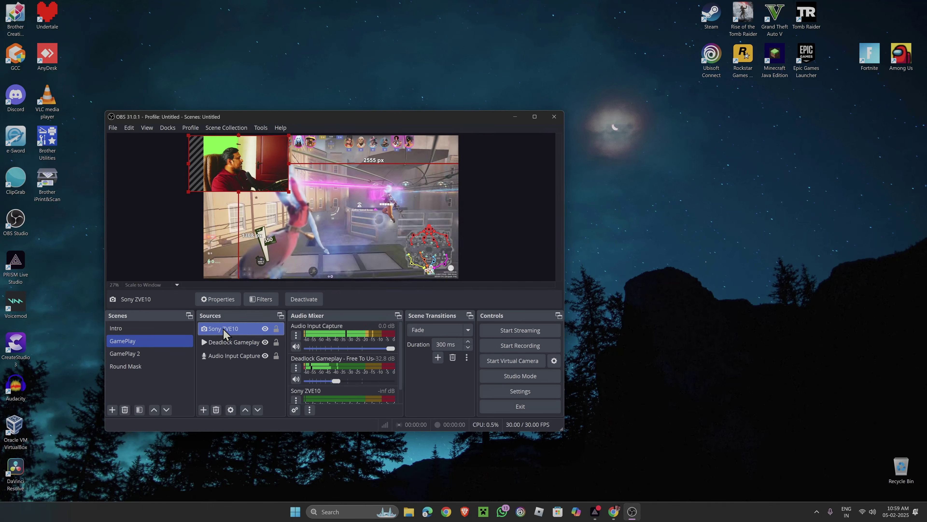
click(217, 409)
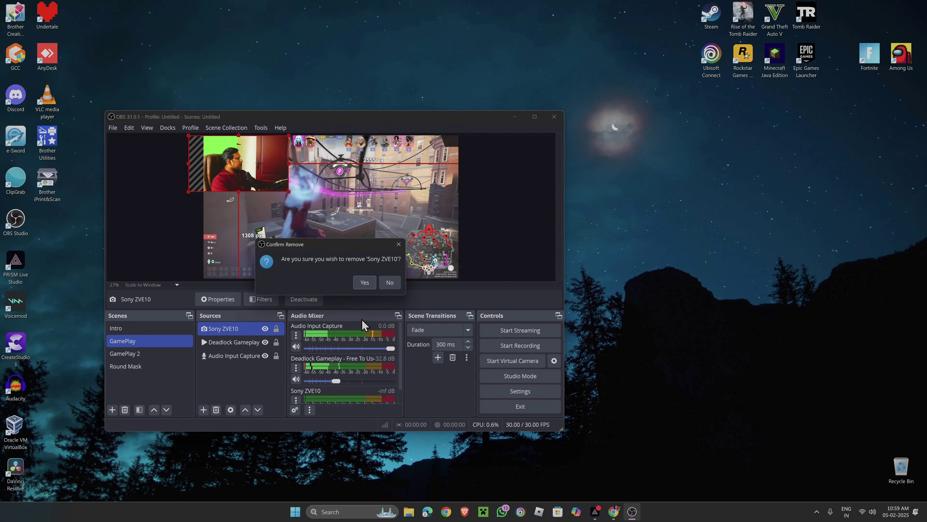
click(363, 282)
- Remove the Sony ZVE10 camera source from the GamePlay 2 scene
click(158, 353)
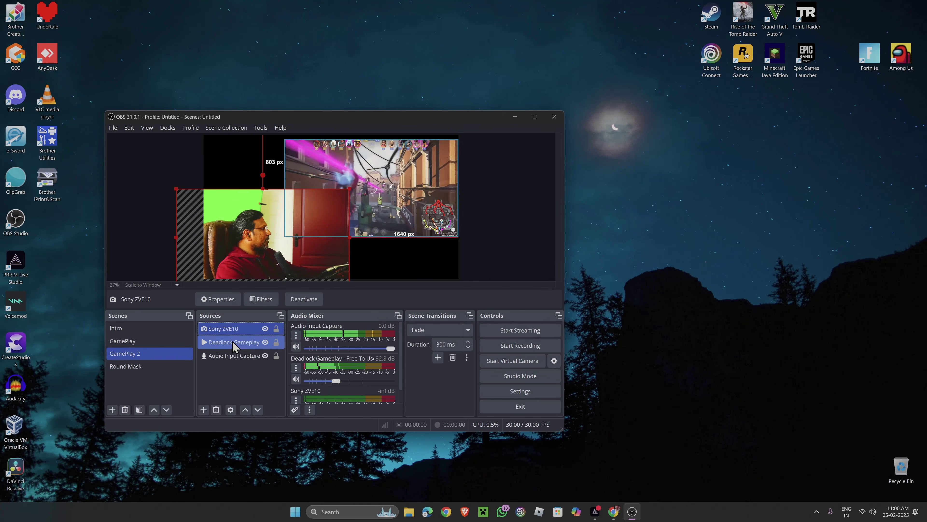
click(215, 409)
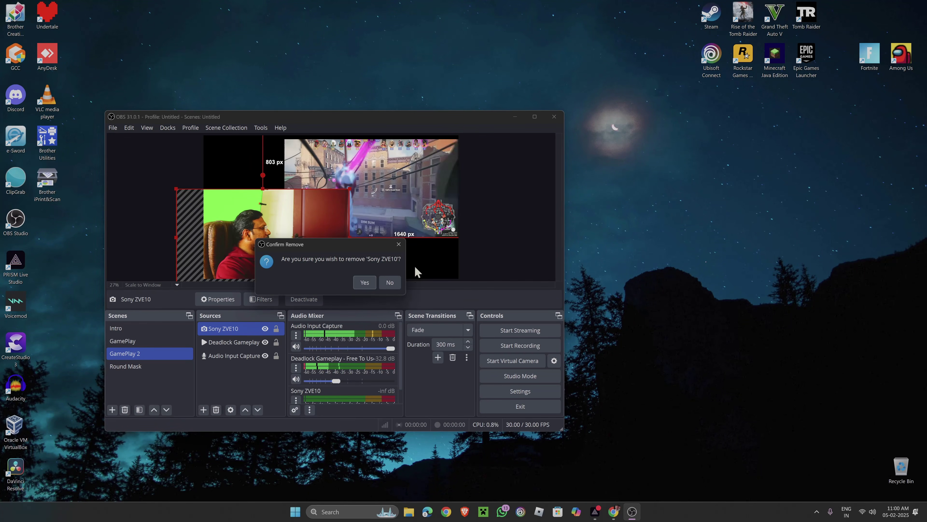
click(368, 282)
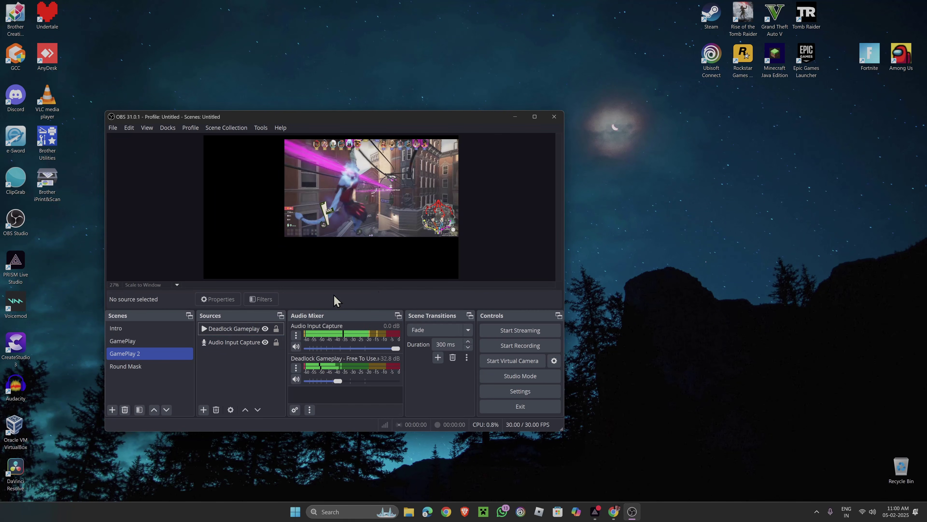
- Add the existing Round Mask scene as a visible Scene source in the GamePlay scene
click(152, 343)
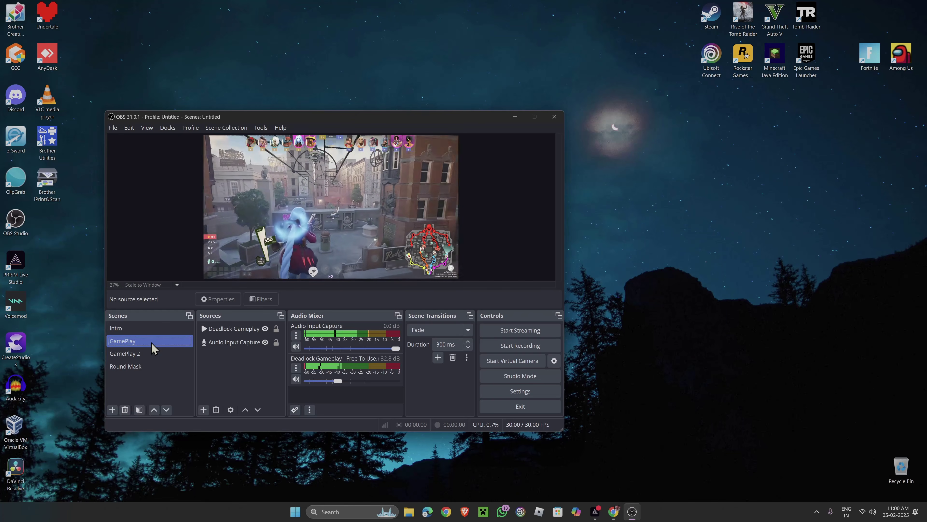
click(204, 410)
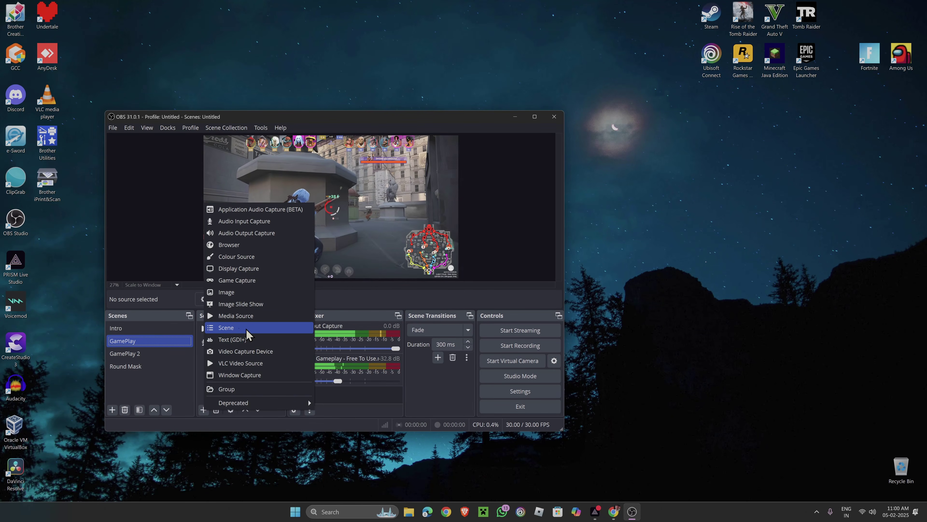
click(237, 328)
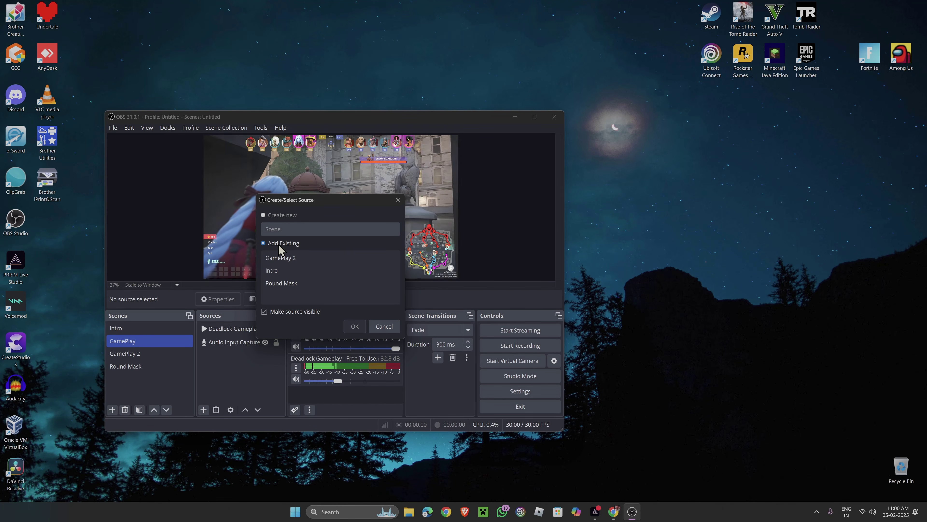
click(279, 271)
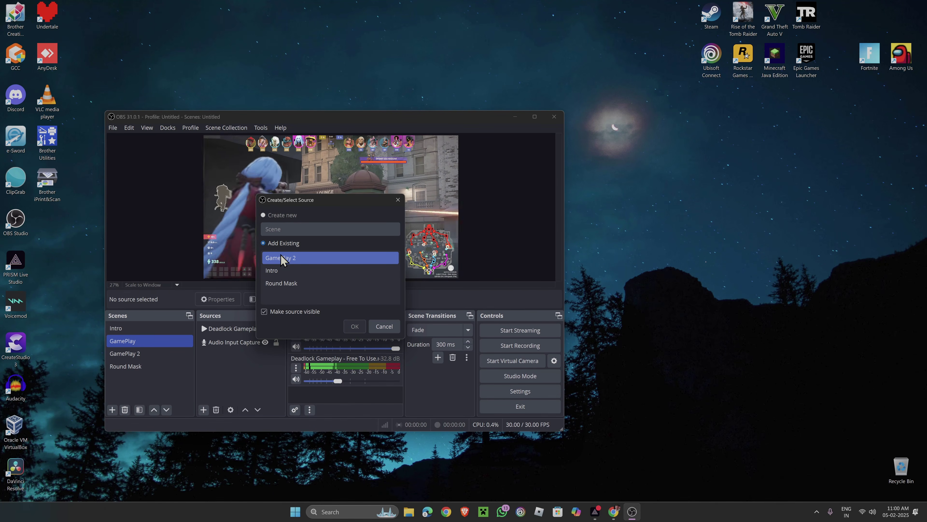
click(267, 283)
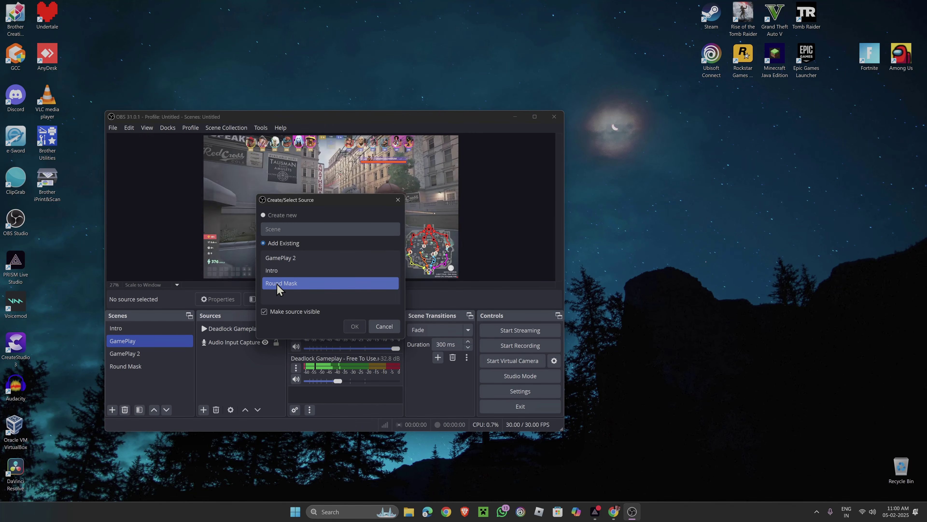
click(276, 285)
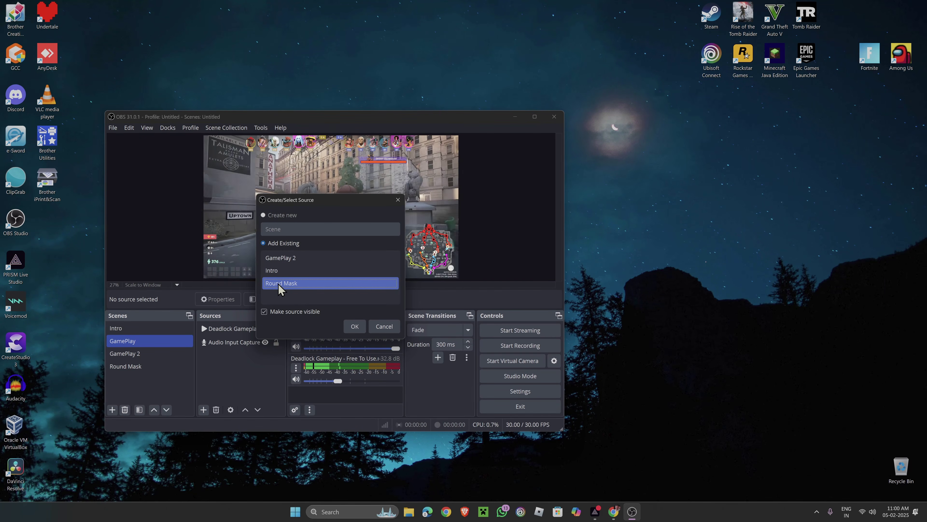
click(356, 326)
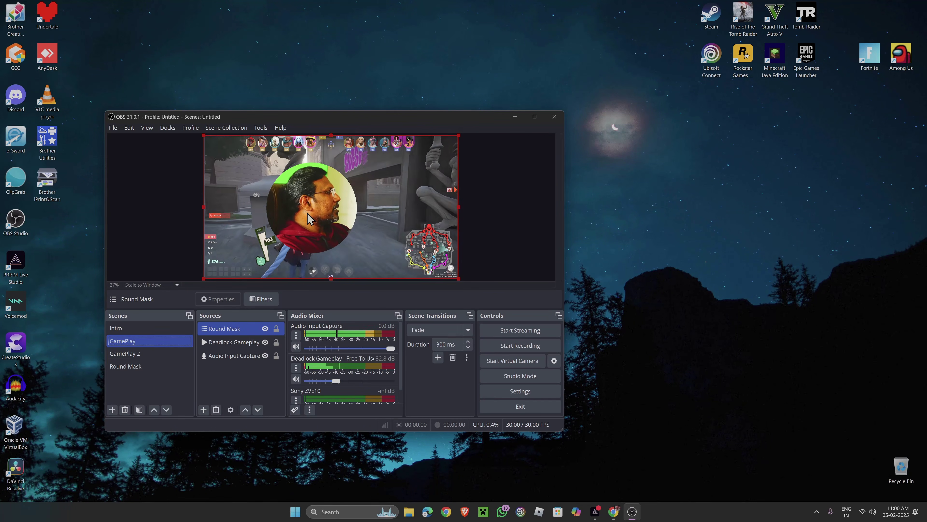
- Shrink the Round Mask source in GamePlay and place the camera circle in the upper-left corner of the gameplay video
drag(307, 213, 265, 207)
click(260, 197)
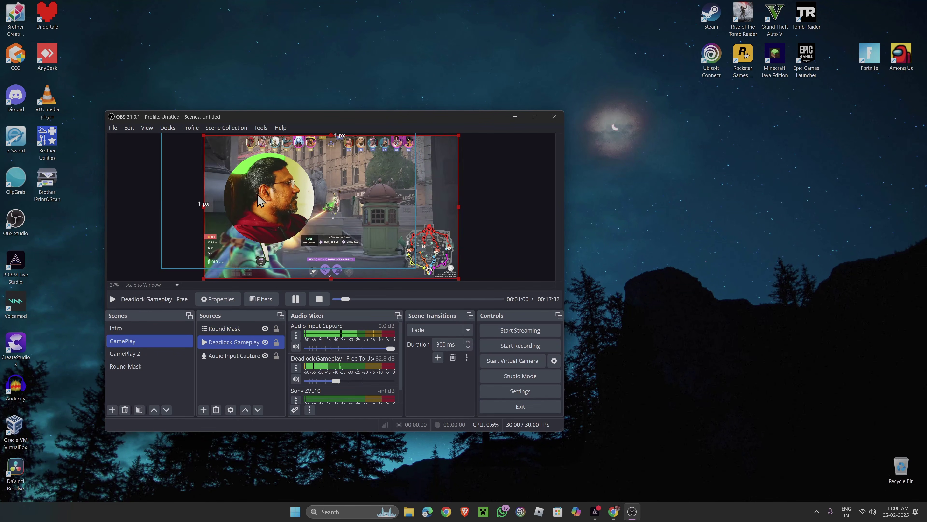
drag(260, 197, 298, 230)
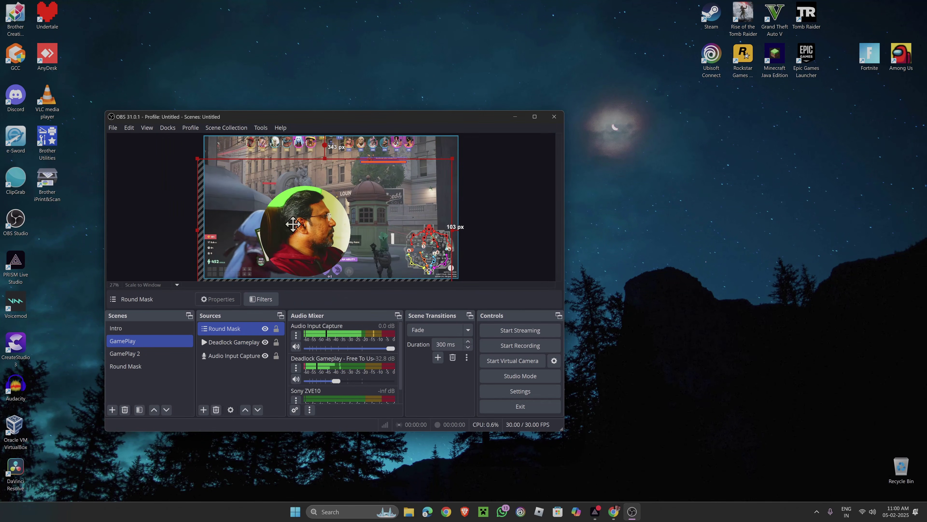
click(198, 160)
click(255, 194)
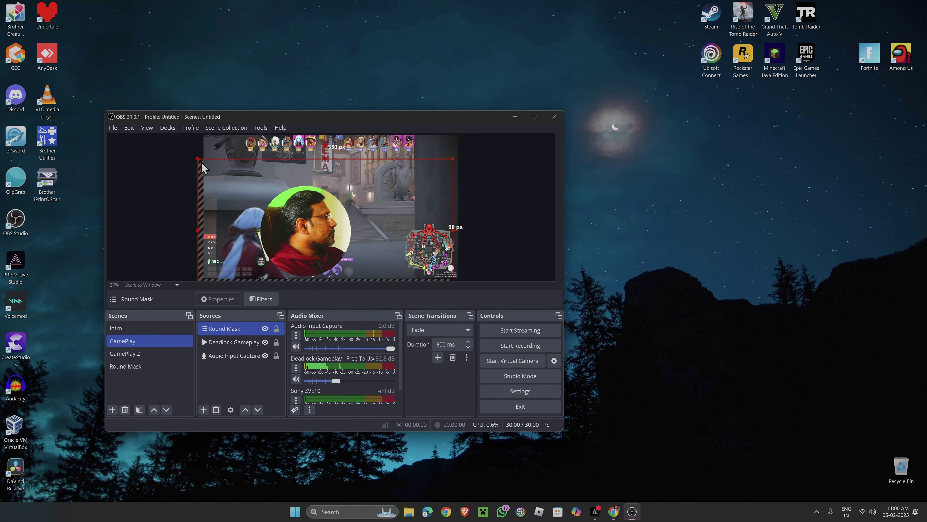
drag(198, 159, 304, 218)
mouse_move(369, 258)
mouse_down()
mouse_move(277, 186)
mouse_move(241, 179)
mouse_up()
- Add the existing Round Mask scene as a visible Scene source in the GamePlay 2 scene
click(141, 354)
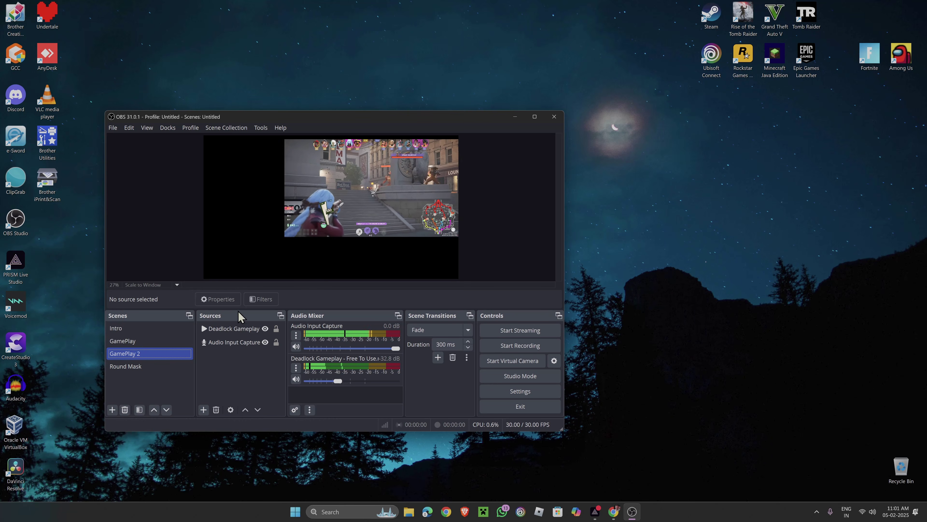
click(203, 410)
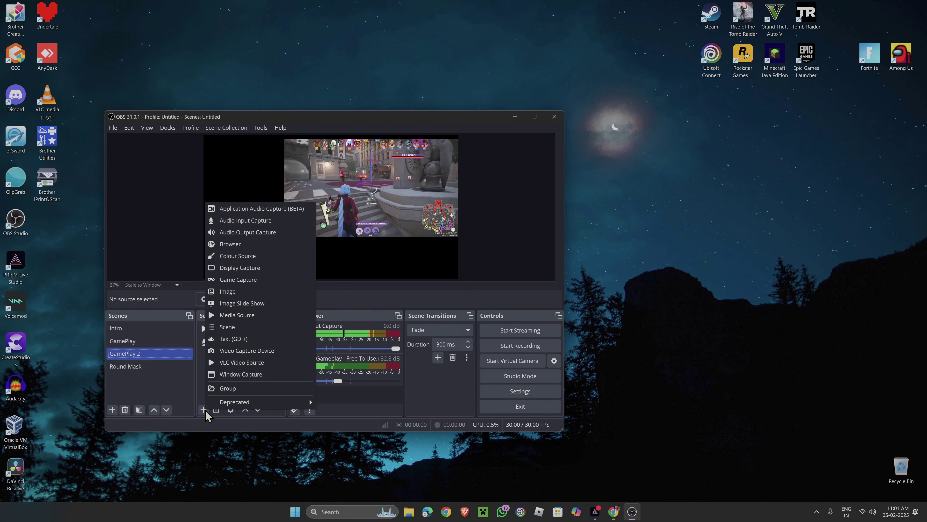
click(238, 327)
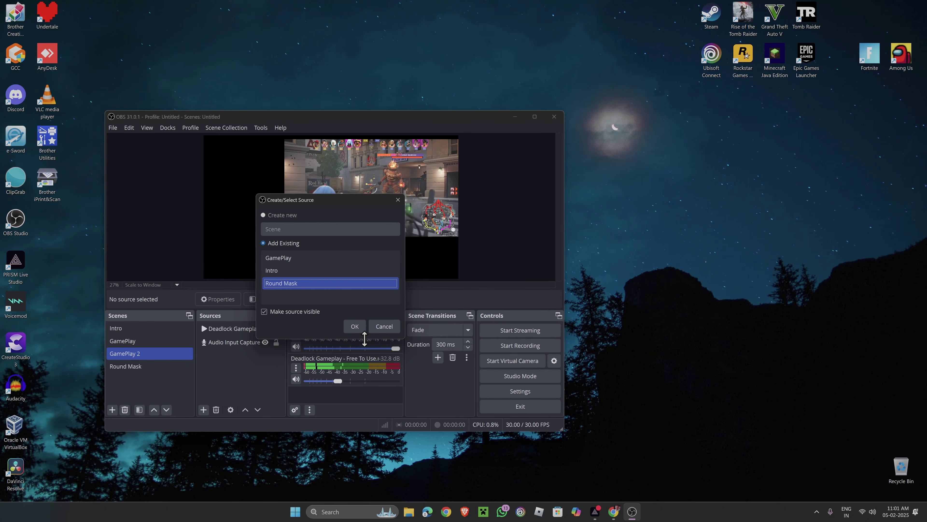
click(354, 326)
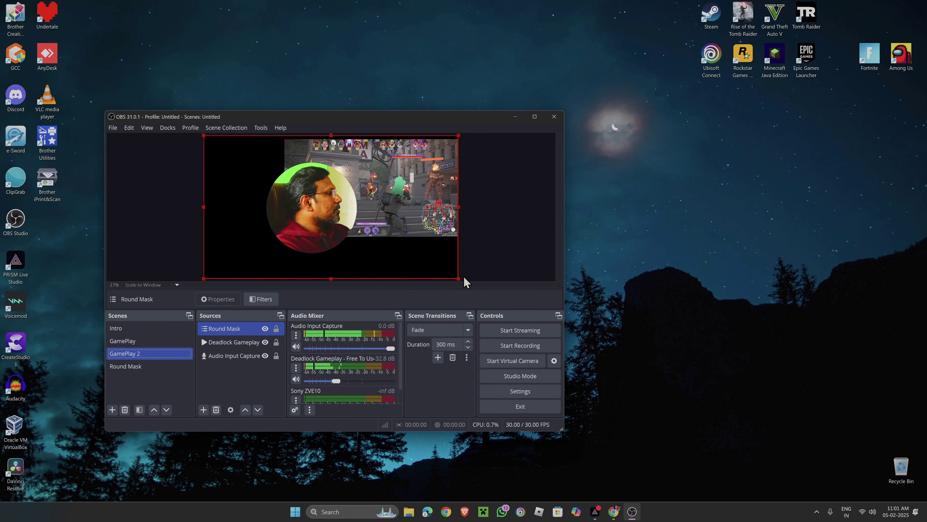
- Shrink the Round Mask source in GamePlay 2, place the circle just left of the gameplay video, and compare it with the GamePlay scene
drag(458, 278, 408, 250)
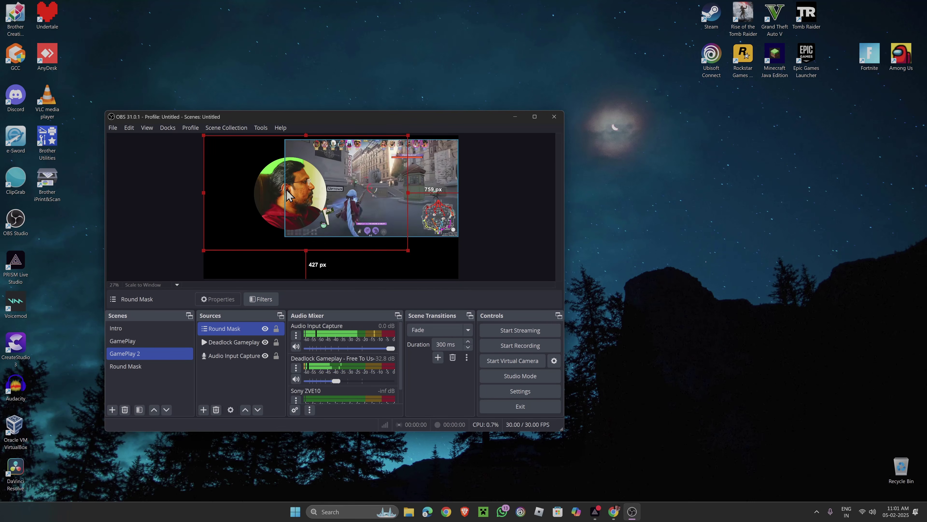
drag(249, 193, 225, 237)
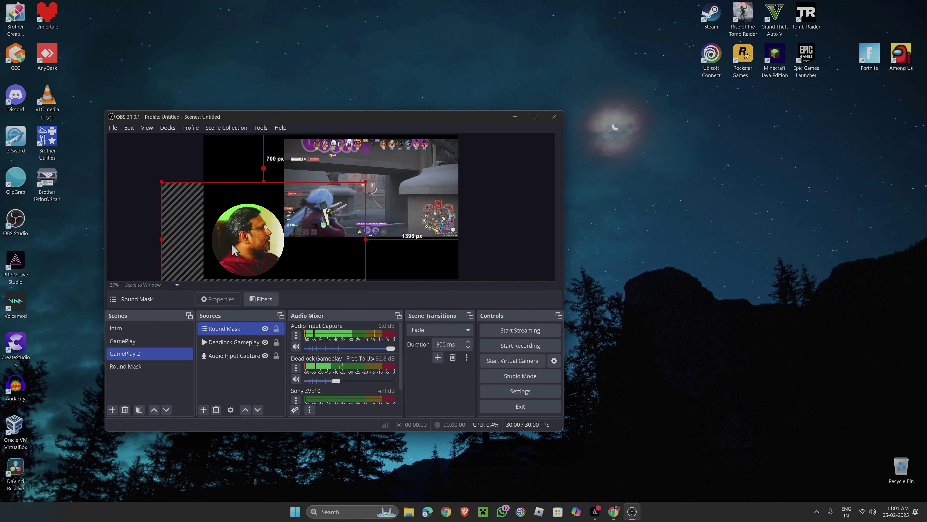
drag(255, 244, 255, 235)
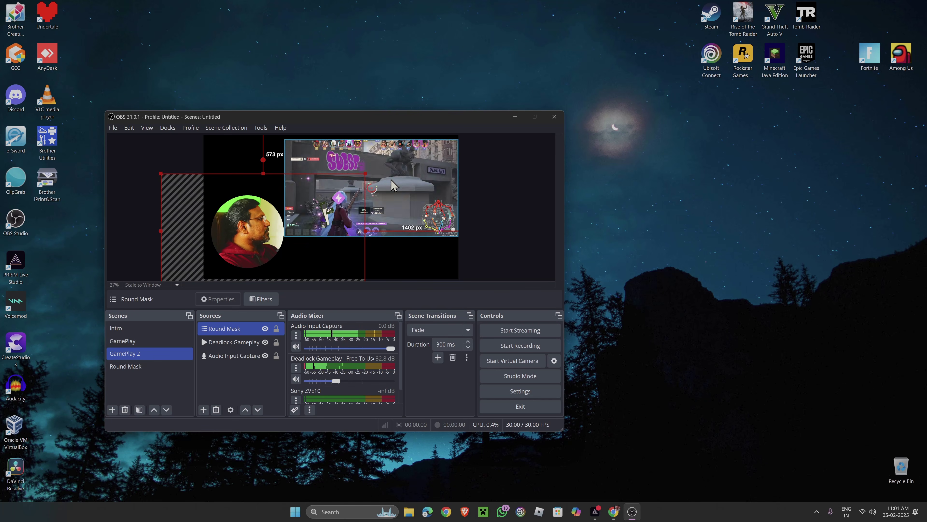
click(372, 179)
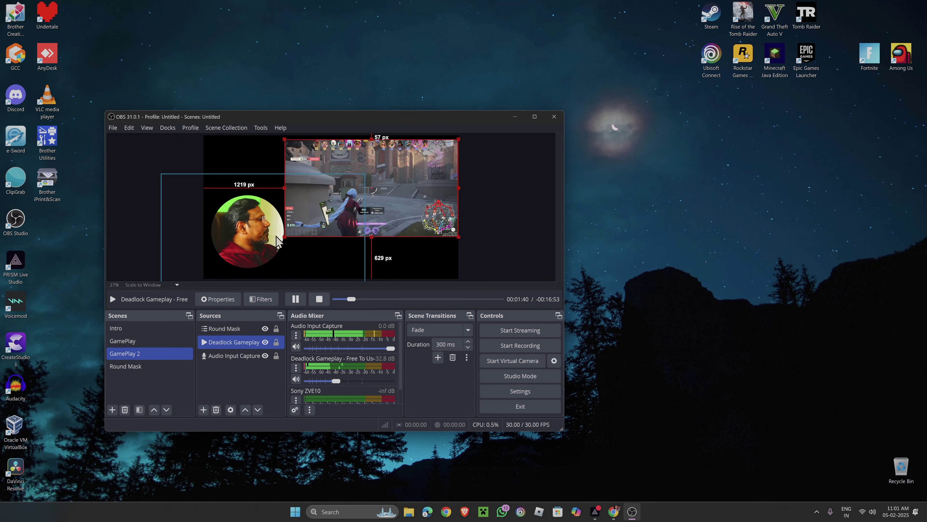
drag(258, 241, 256, 234)
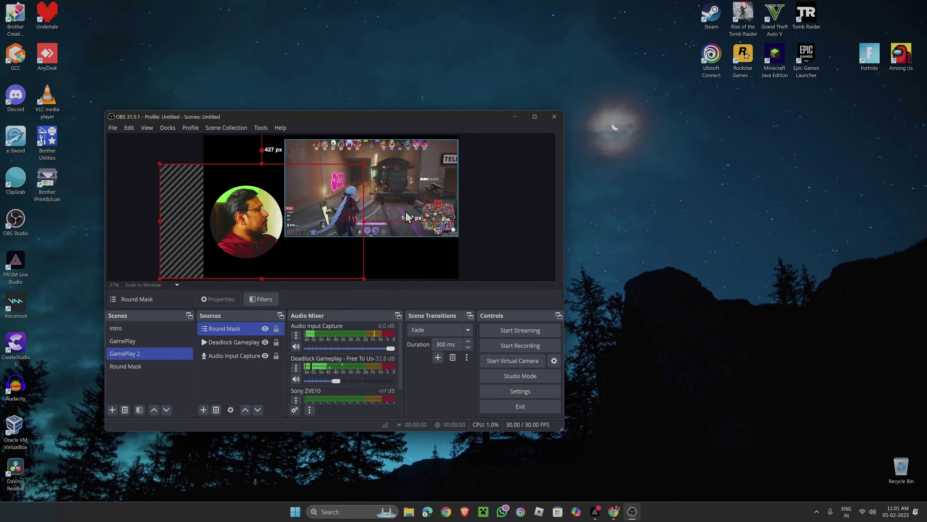
click(144, 342)
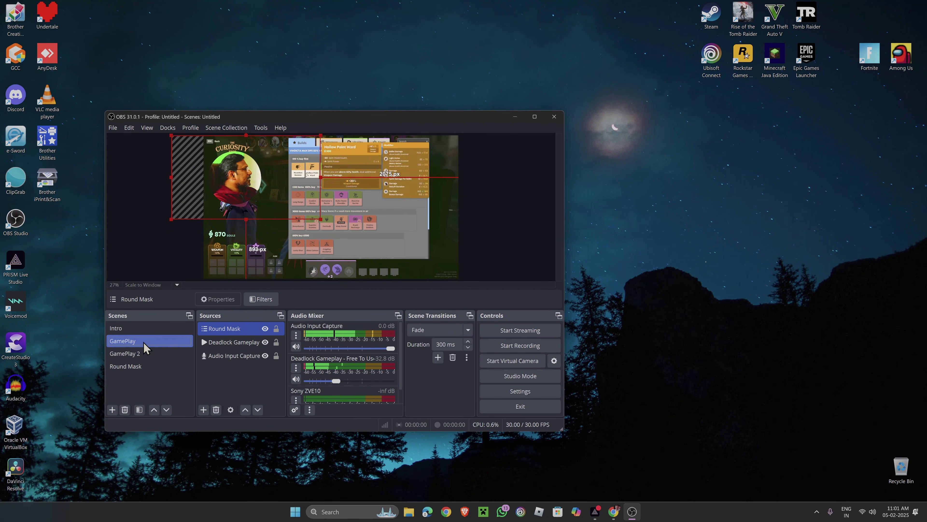
click(181, 354)
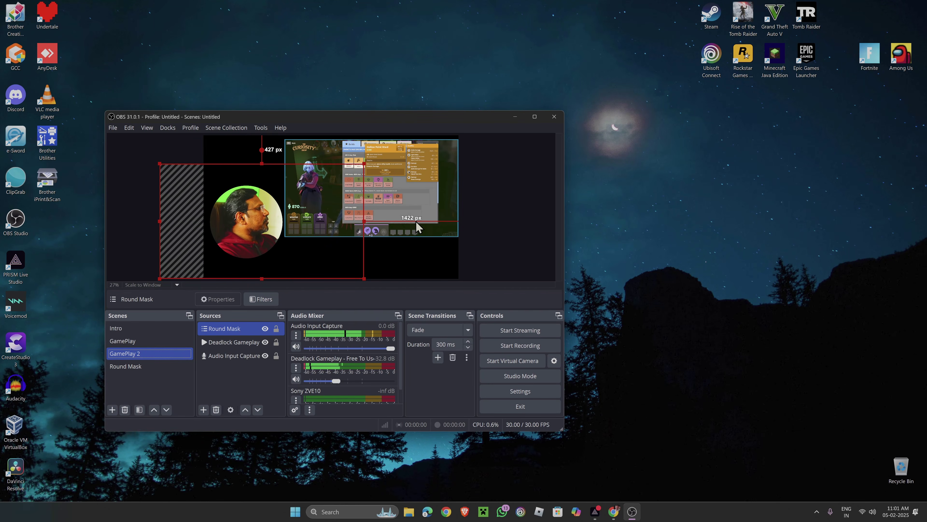
- Move the Round Mask source in GamePlay 2 upward so the camera circle sits beside the gameplay video near the canvas top
click(416, 259)
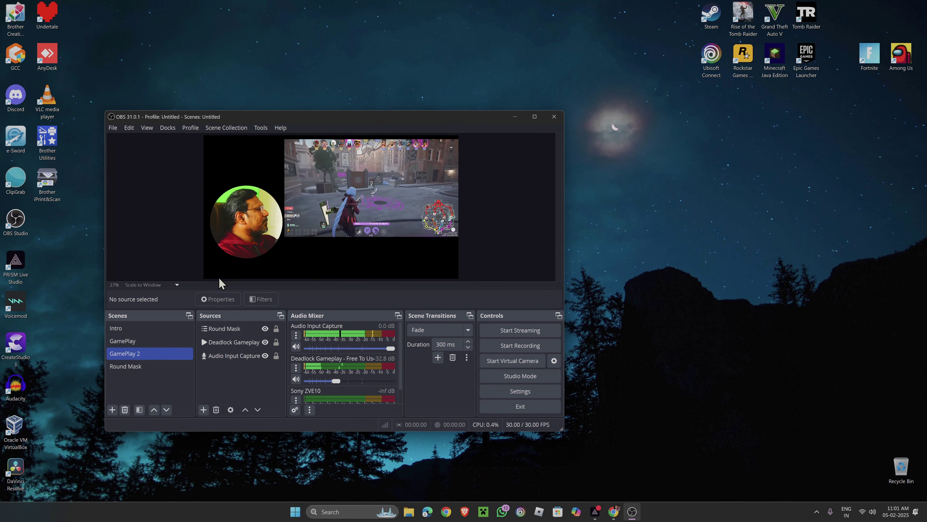
click(291, 214)
drag(247, 223, 243, 188)
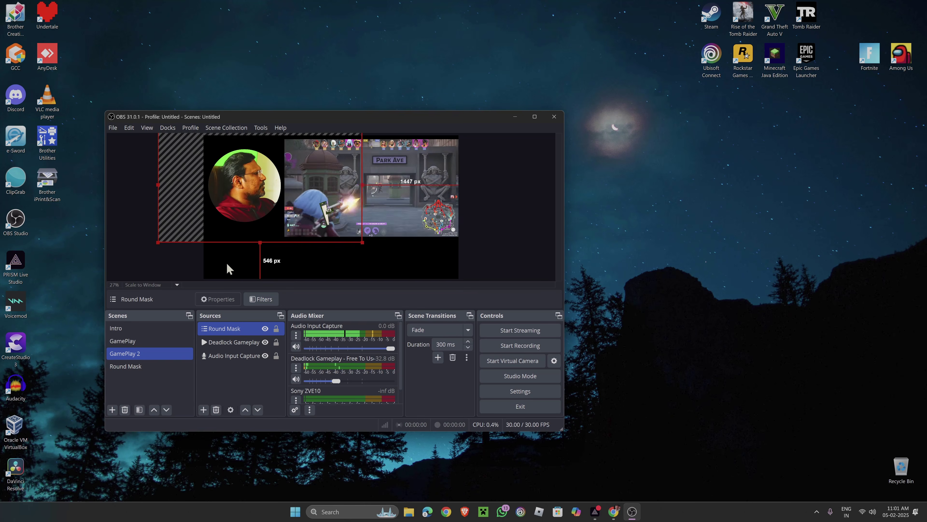
click(164, 261)
click(251, 202)
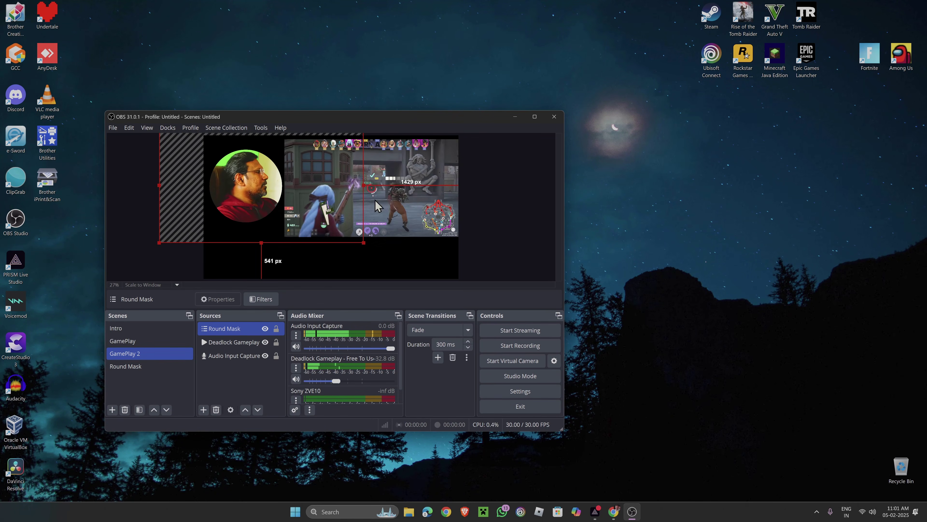
click(509, 230)
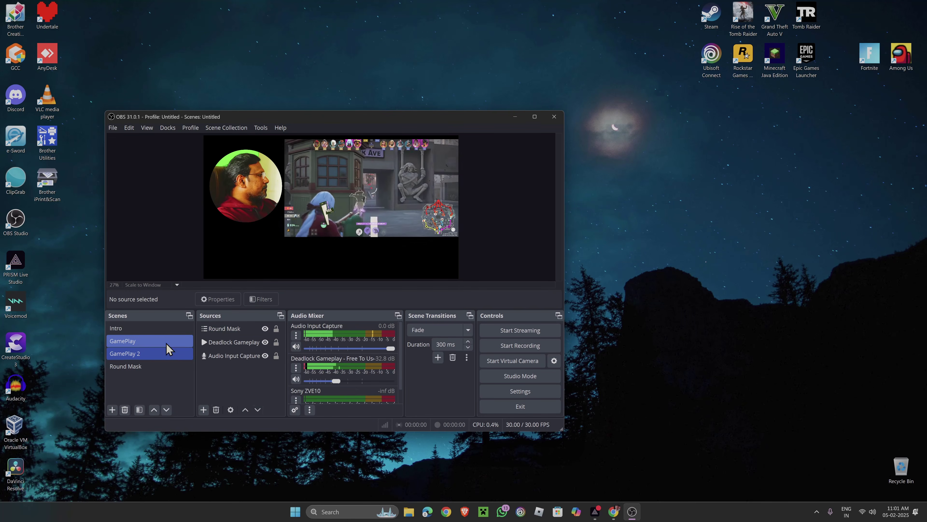
- Compare the camera layouts of the Intro, GamePlay, GamePlay 2 and Round Mask scenes by switching among them
click(153, 340)
click(160, 355)
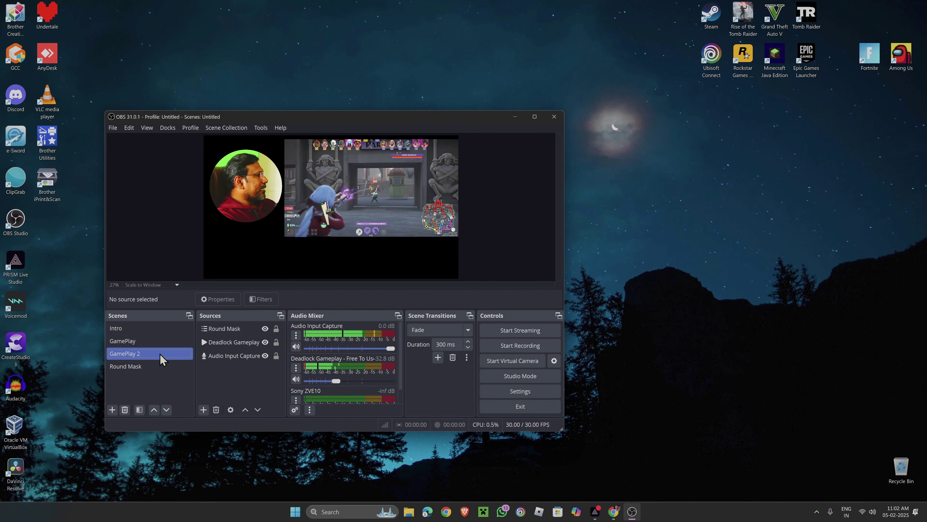
click(160, 342)
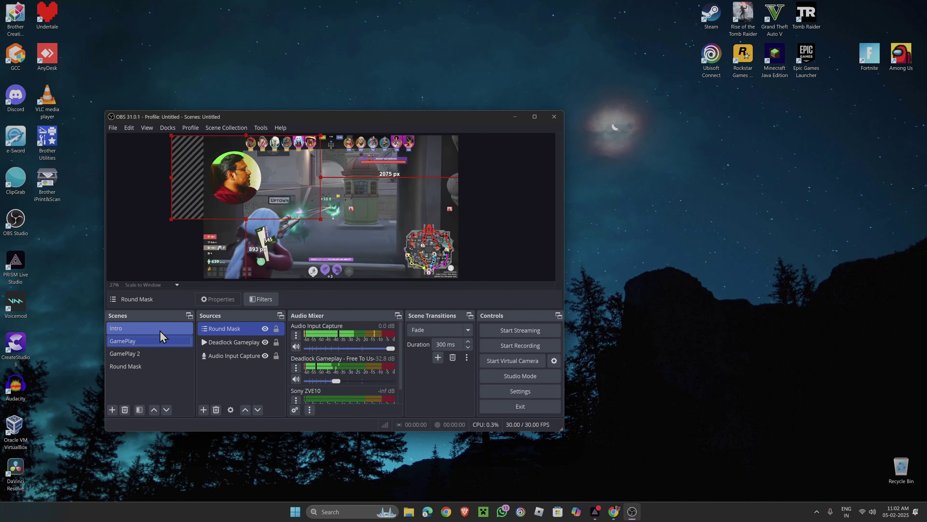
click(161, 330)
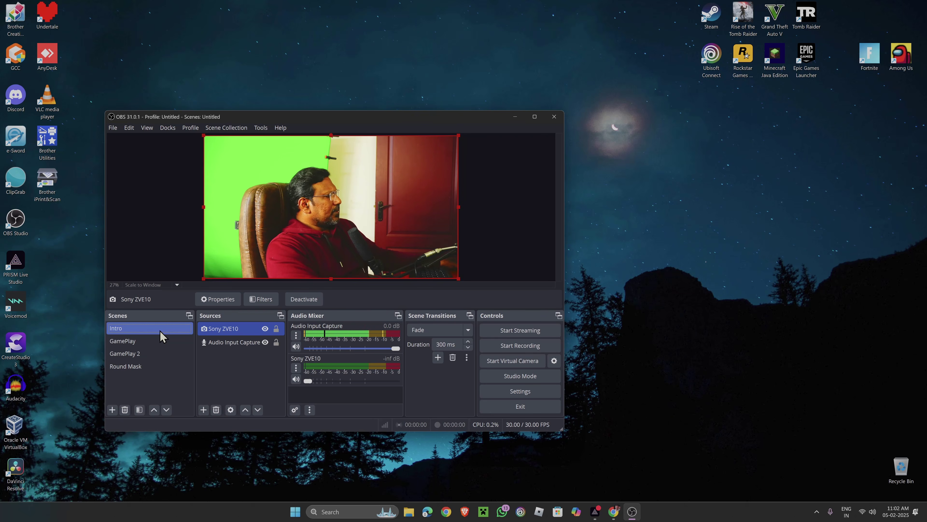
click(160, 343)
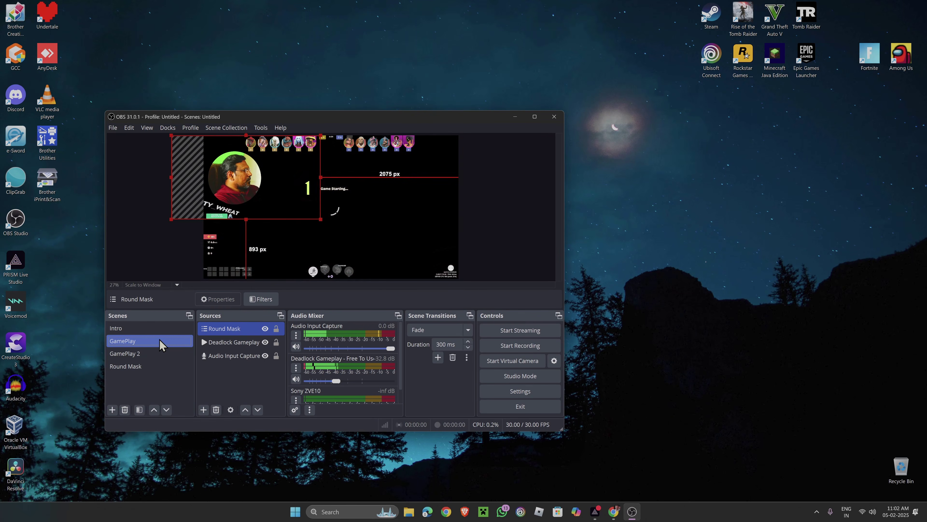
click(161, 353)
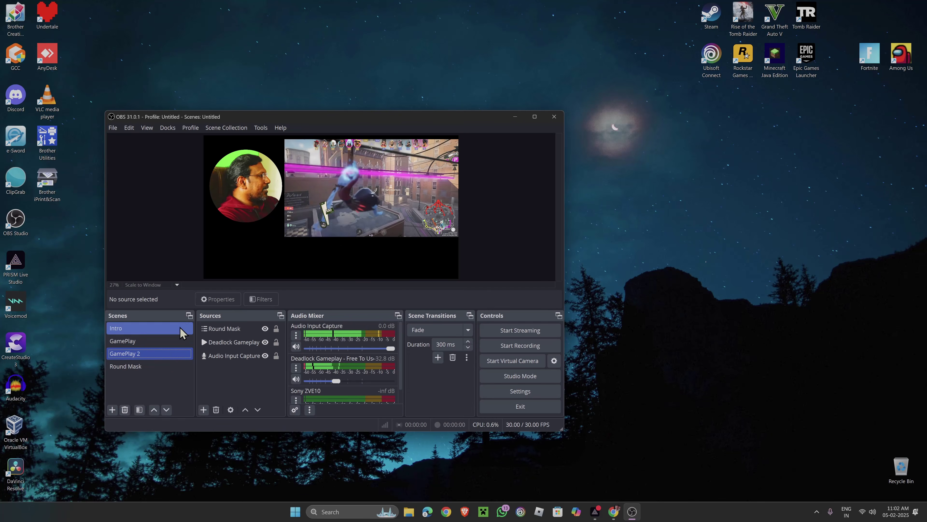
click(159, 367)
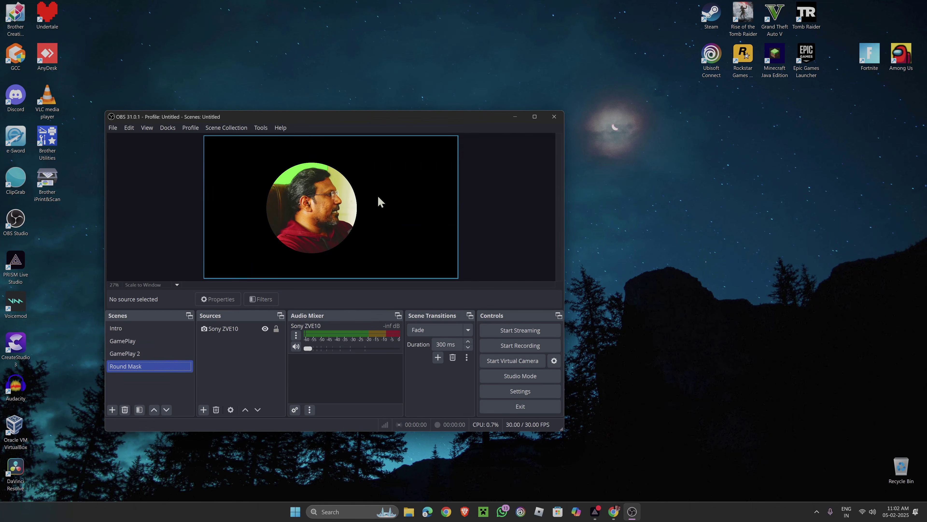
key(Up)
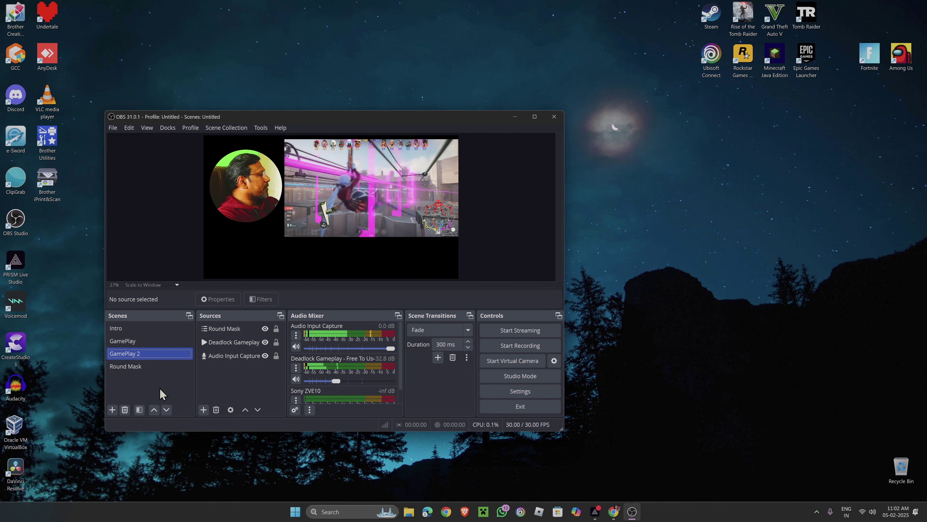
- Try the Cut scene transition against Fade by switching between the GamePlay and GamePlay 2 scenes
click(150, 333)
click(146, 341)
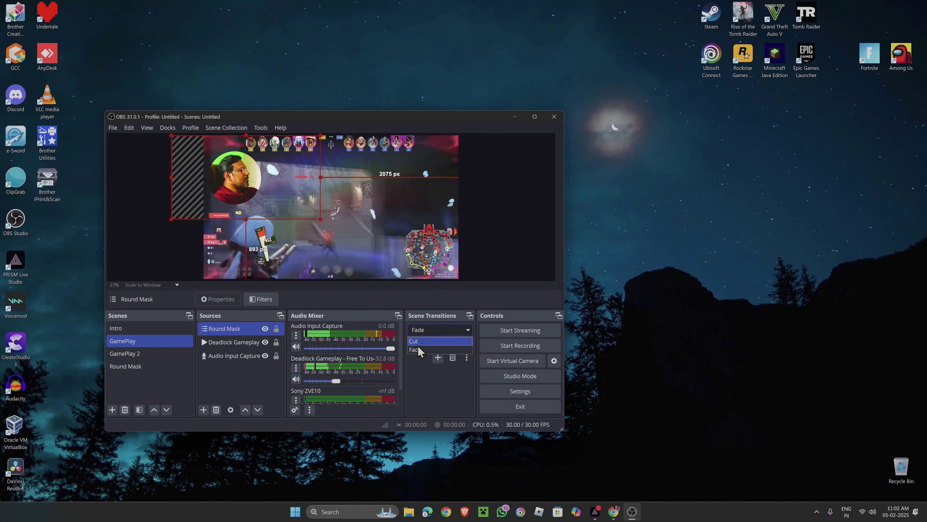
click(121, 354)
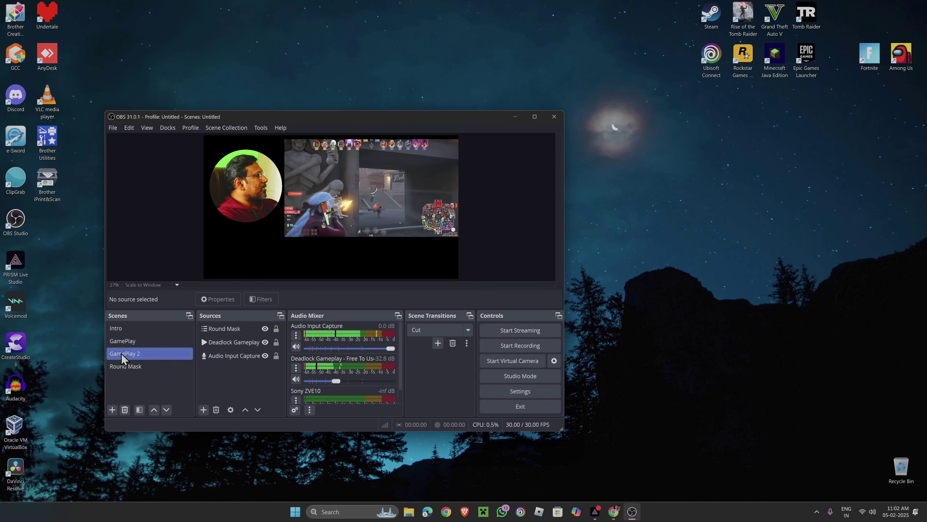
click(121, 343)
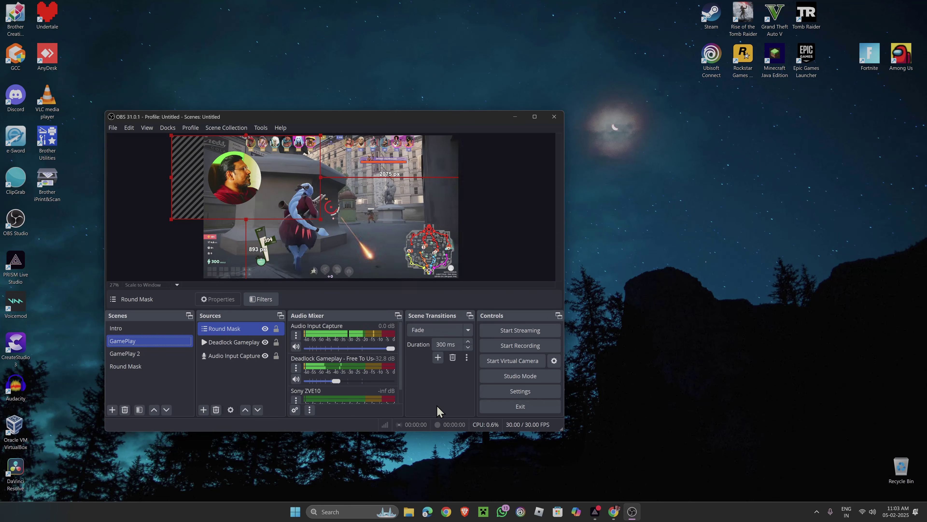
- Add a Swipe scene transition under its default name and preview its effect before accepting its properties
click(439, 358)
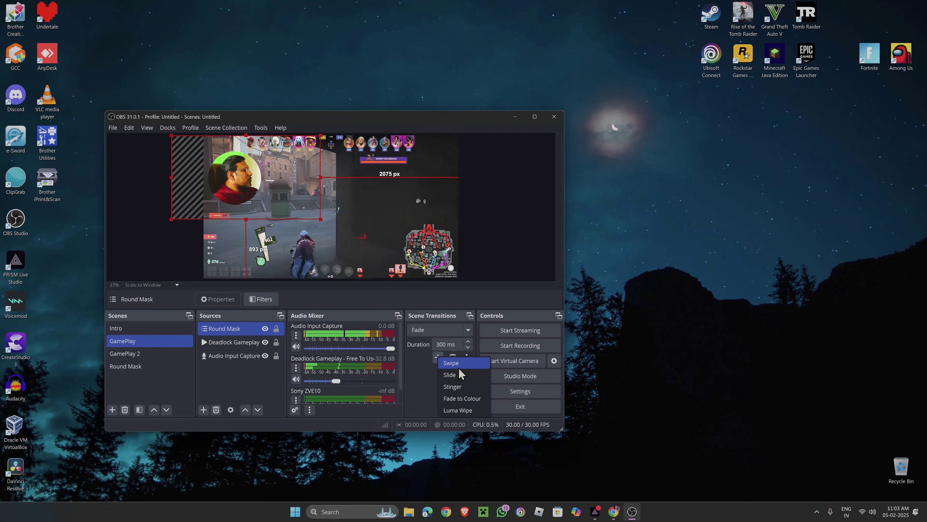
click(467, 363)
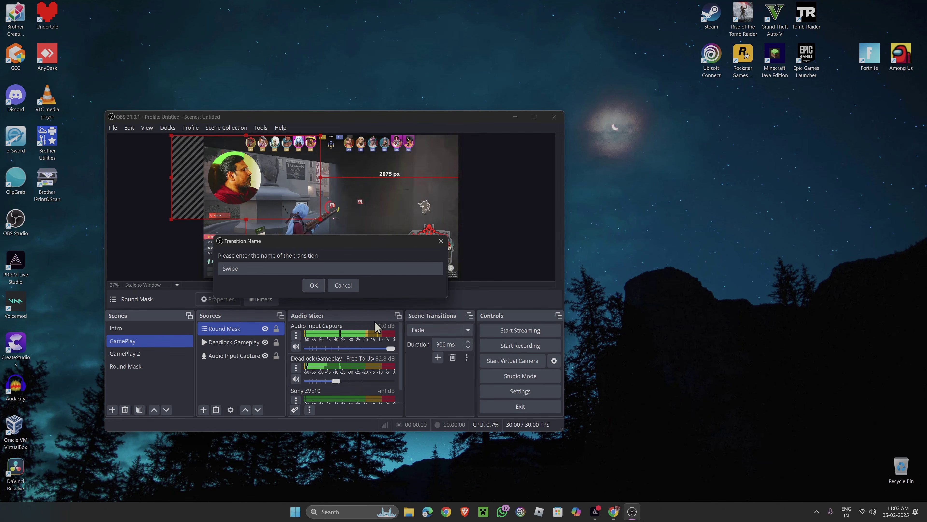
click(313, 290)
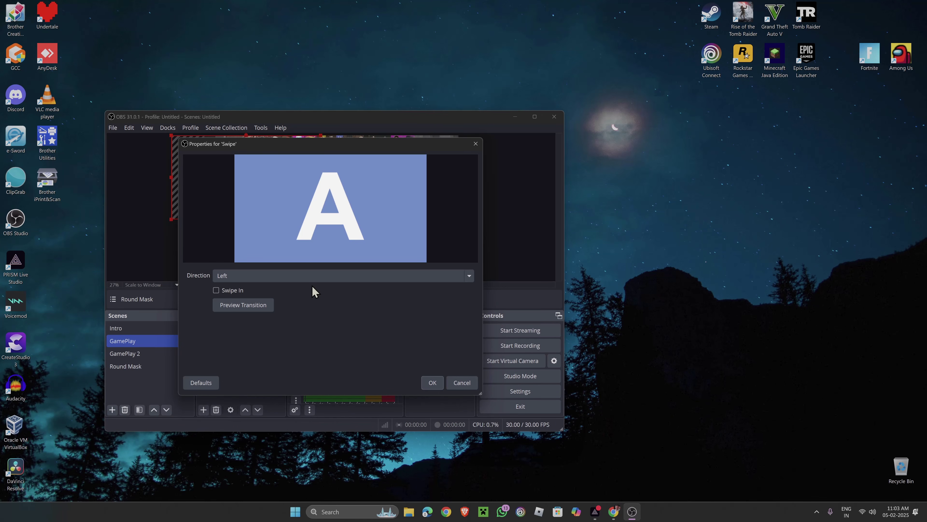
drag(331, 142, 587, 136)
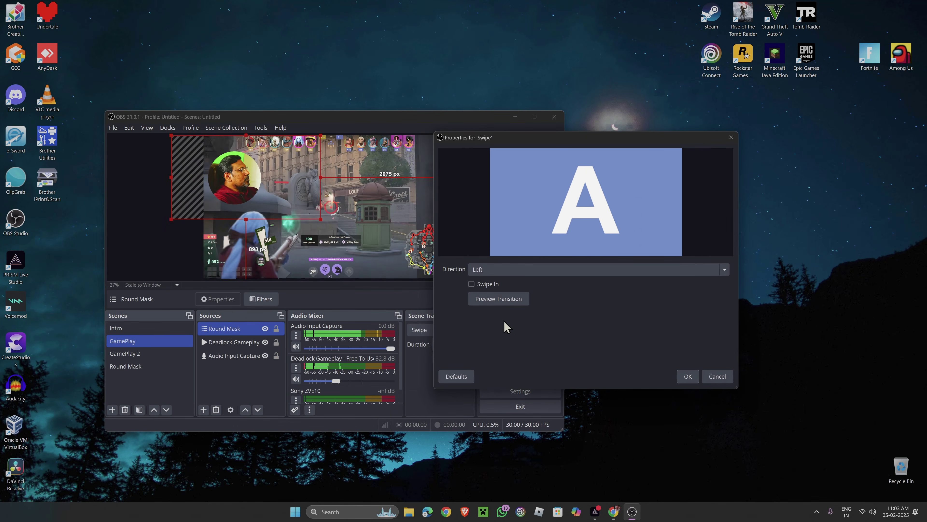
click(497, 300)
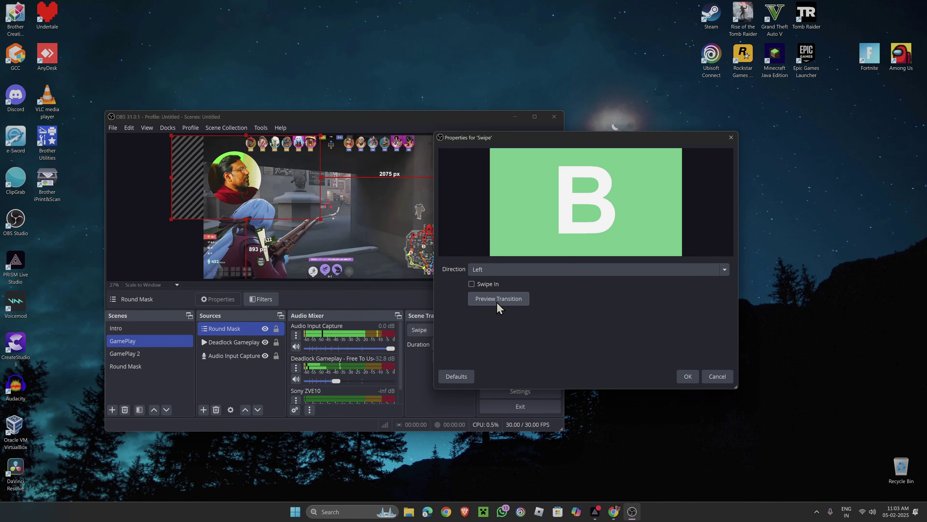
click(497, 303)
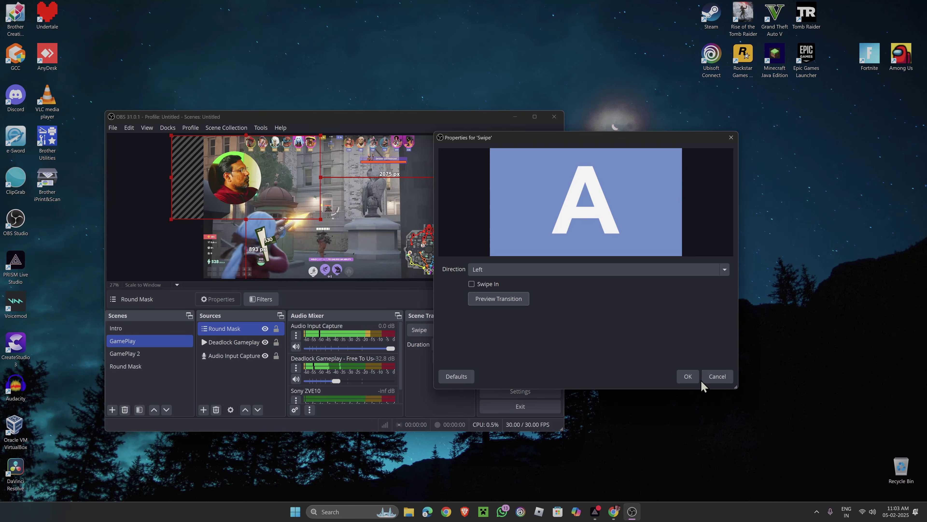
click(691, 376)
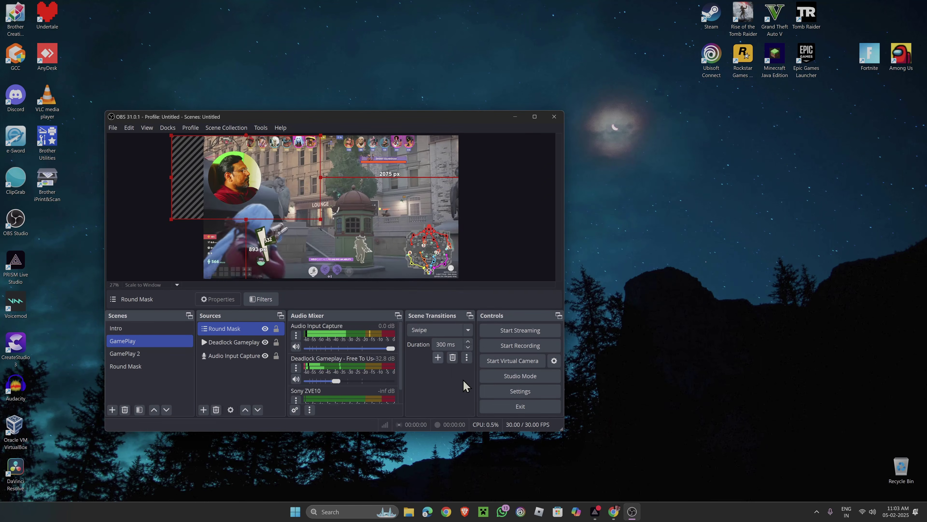
- Choose Swipe as the active scene transition and test it by switching between GamePlay and GamePlay 2
click(468, 331)
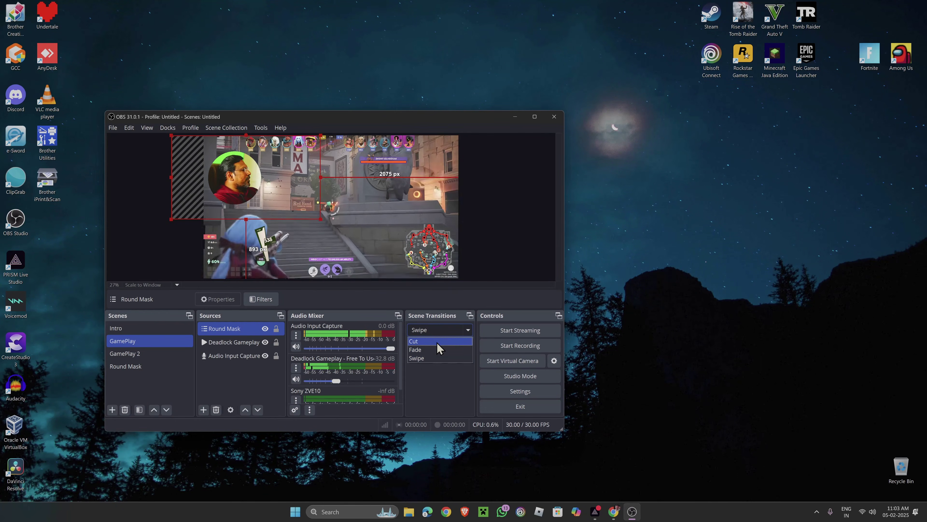
click(424, 358)
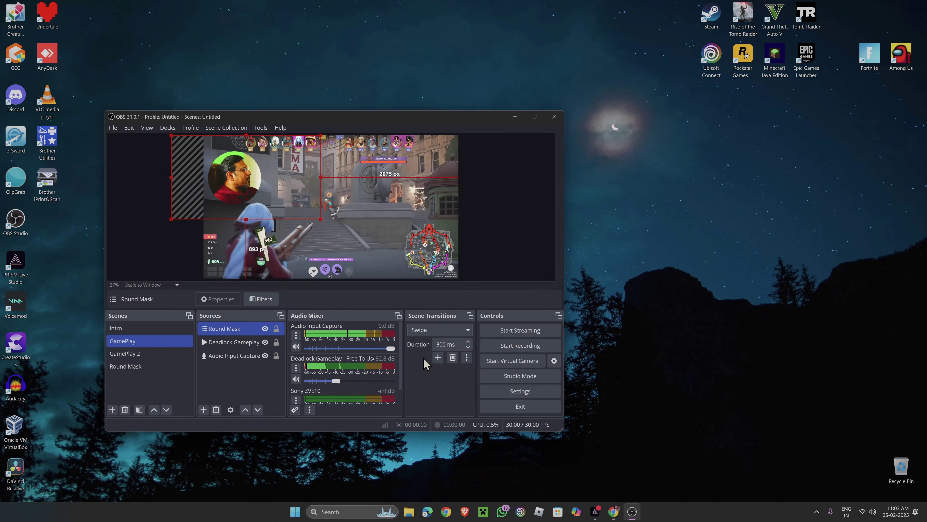
click(147, 354)
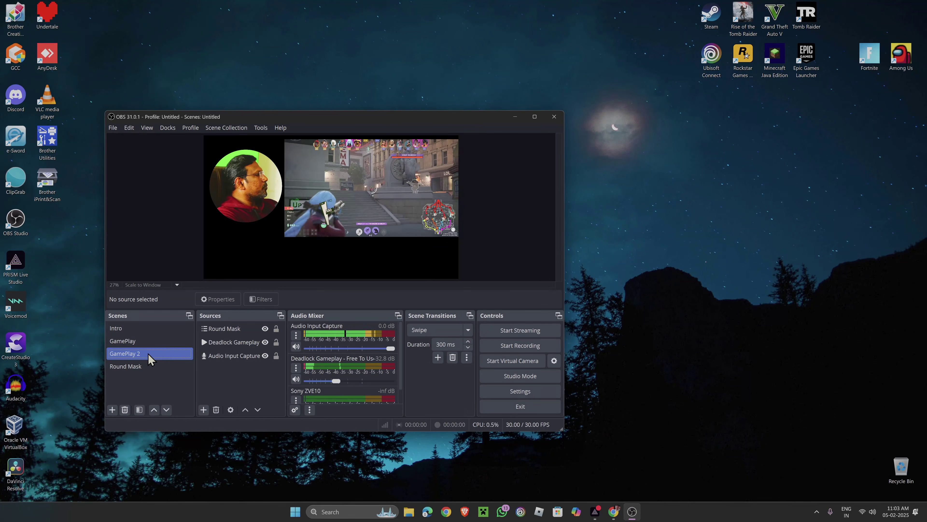
key(Up)
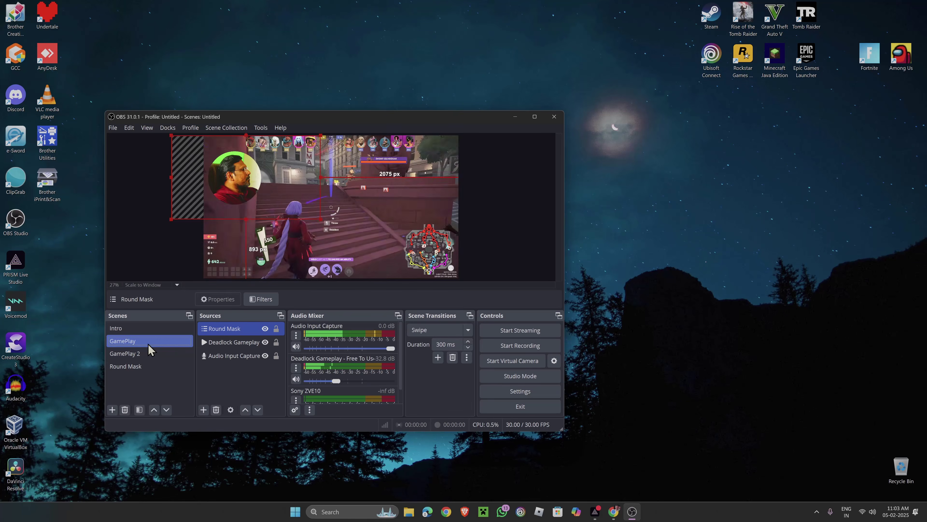
click(148, 356)
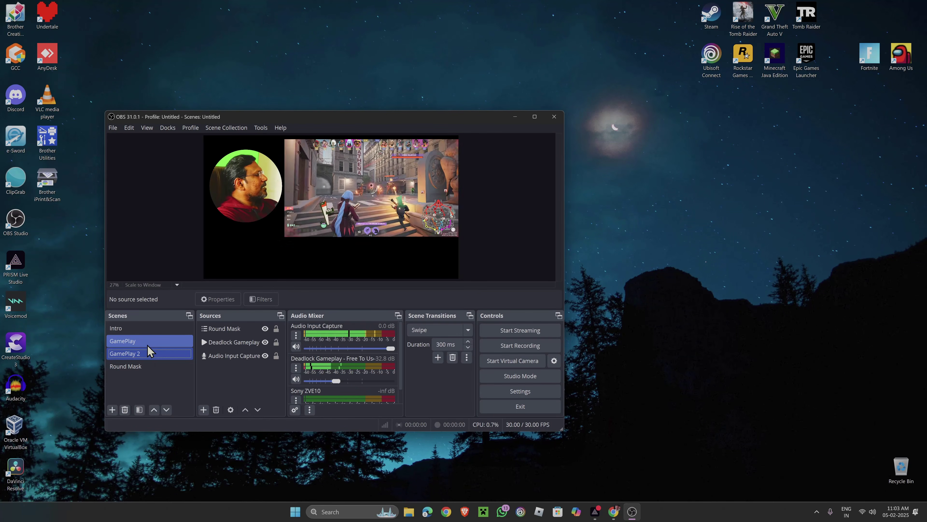
click(149, 355)
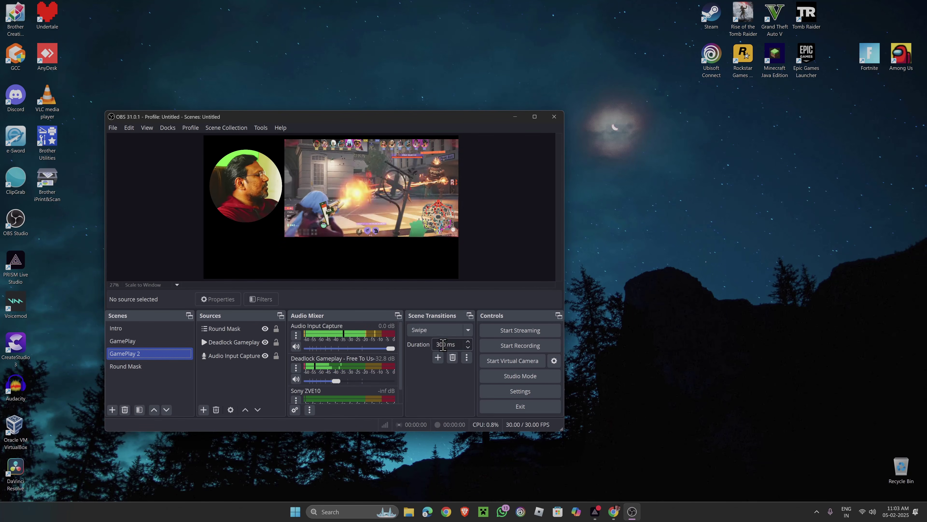
- Set the Swipe transition's direction to Right and test it by switching among the Intro, GamePlay and GamePlay 2 scenes
click(467, 357)
click(475, 376)
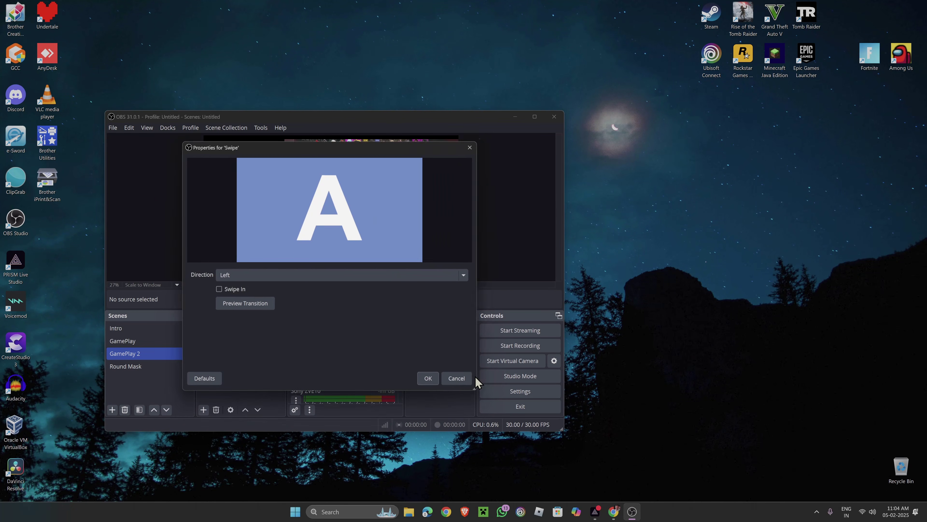
drag(349, 145, 652, 137)
click(667, 268)
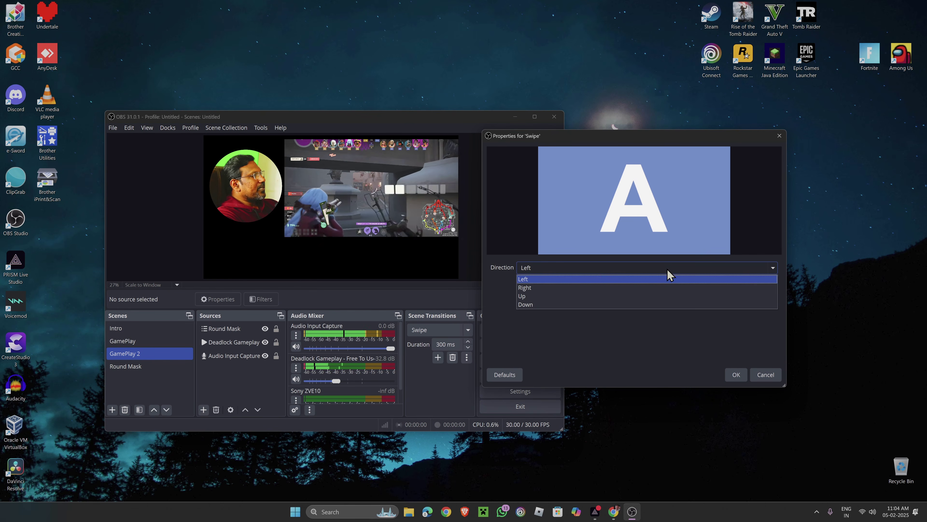
click(667, 289)
click(736, 374)
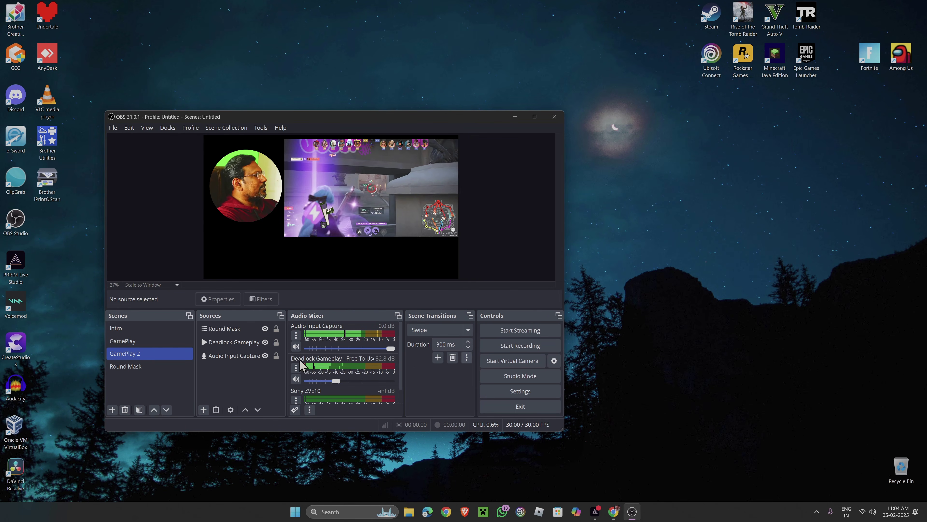
click(134, 346)
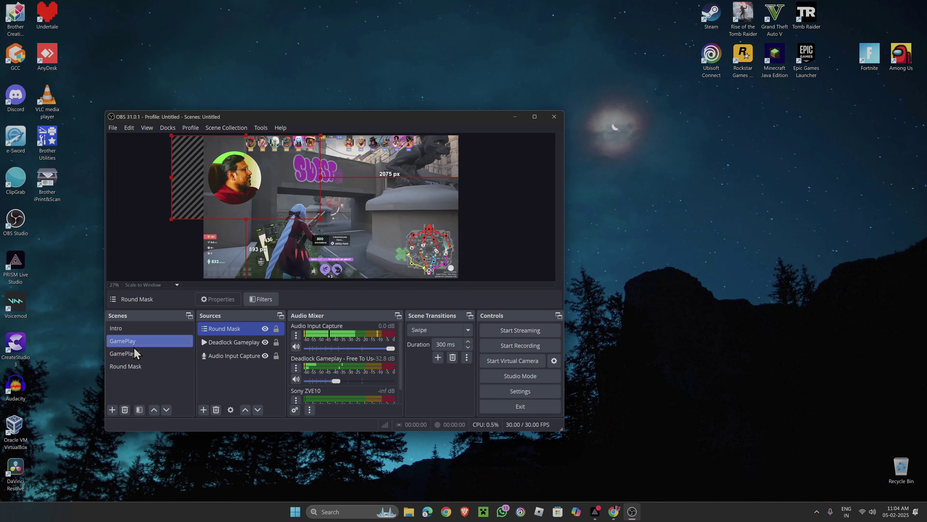
click(134, 353)
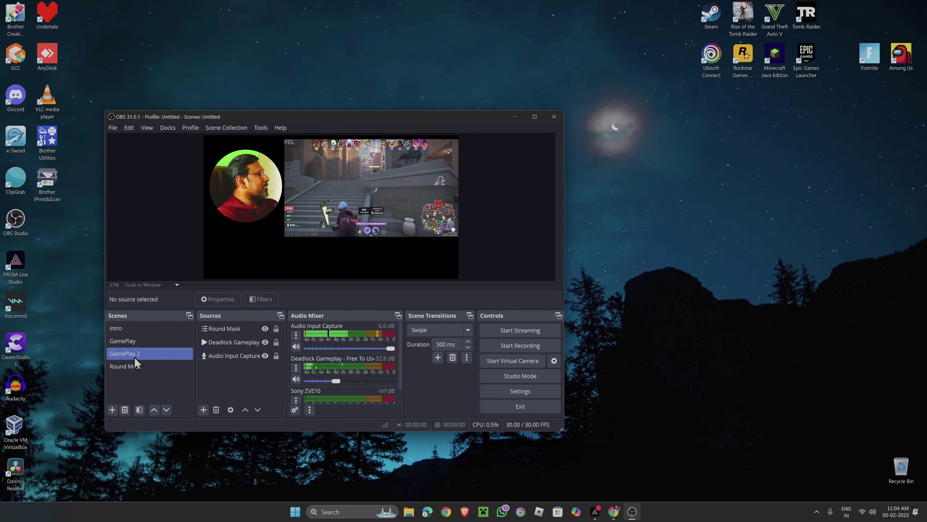
click(135, 330)
click(137, 340)
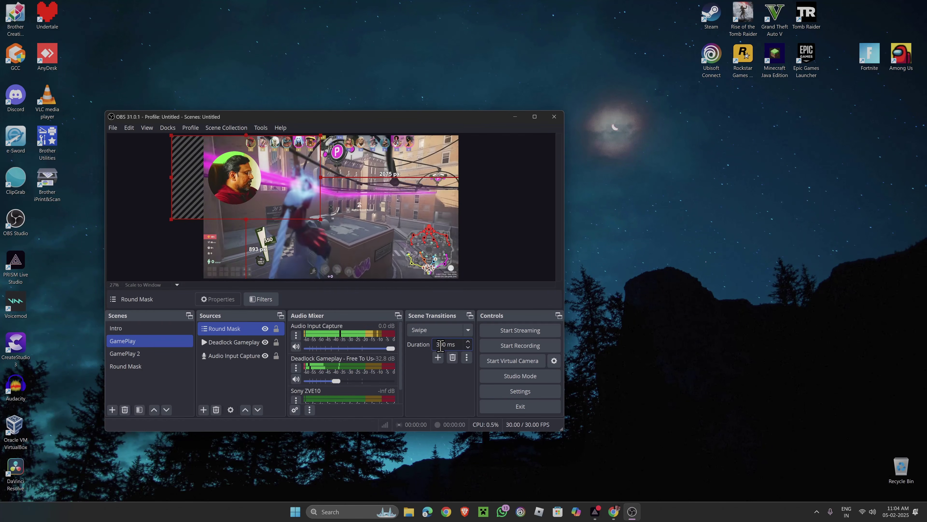
- Set the Swipe transition's duration to 1000 ms and test it by switching to GamePlay 2
text(1000)
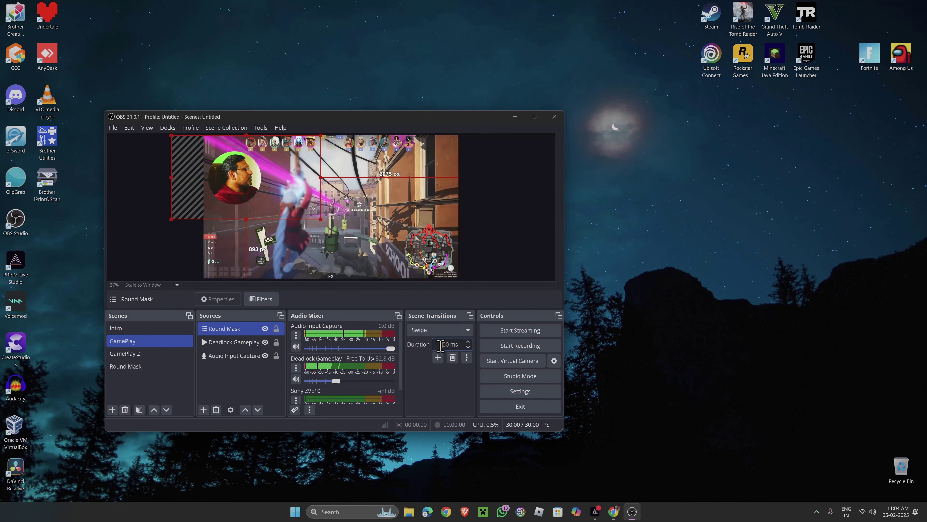
click(143, 353)
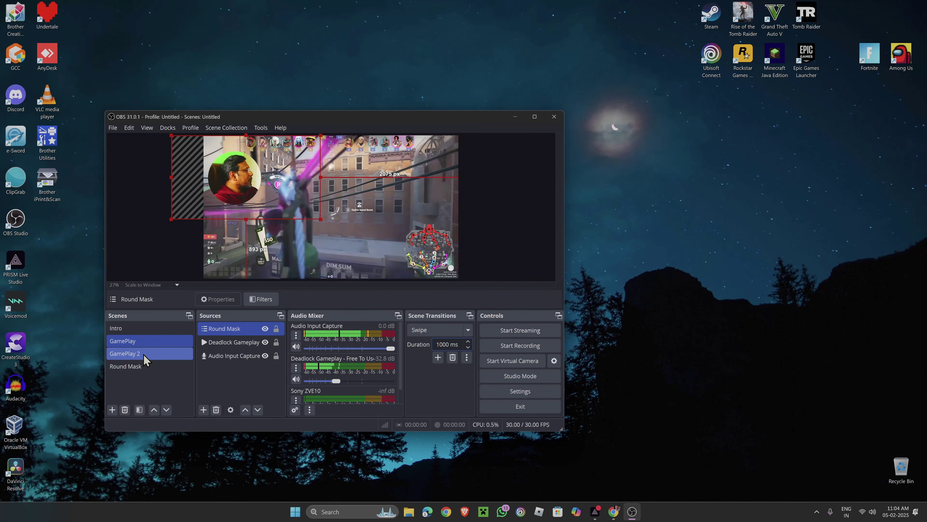
- Set the Swipe transition's duration to 800 ms and test it by switching between the GamePlay and GamePlay 2 scenes
click(143, 345)
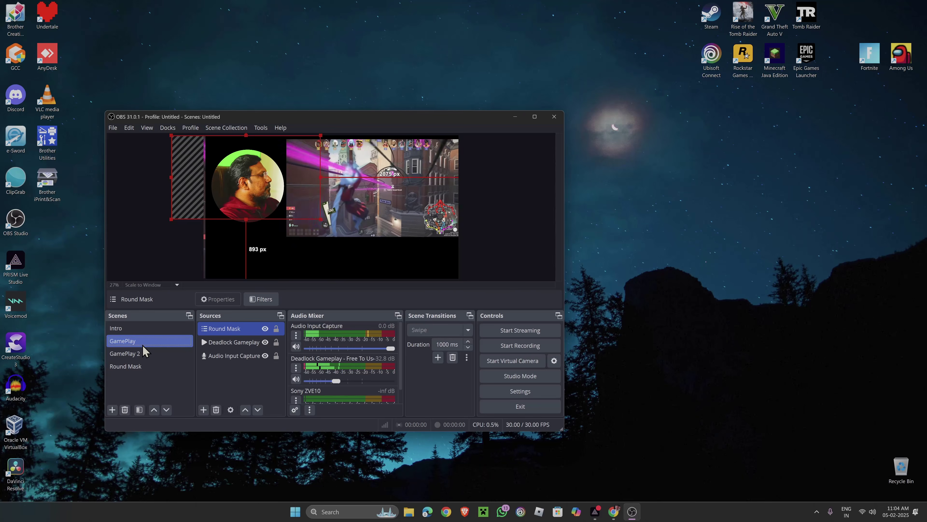
click(143, 354)
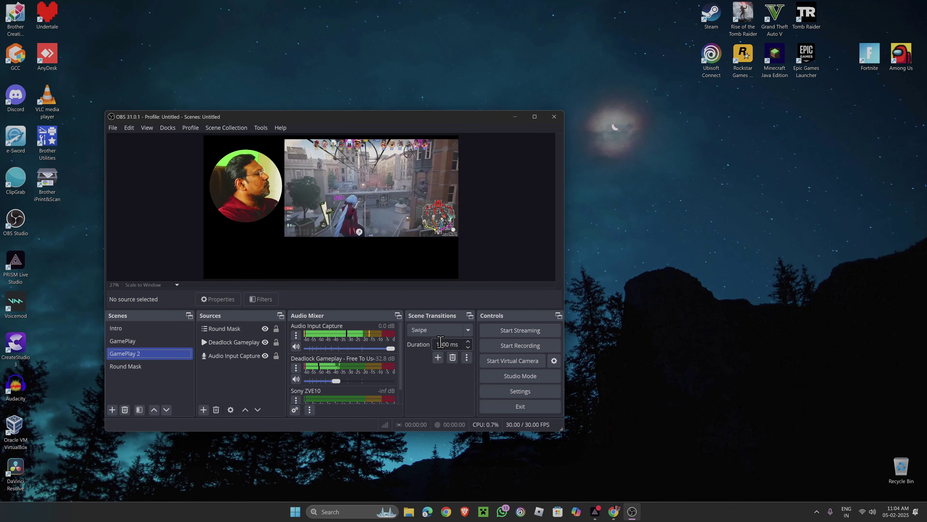
click(441, 345)
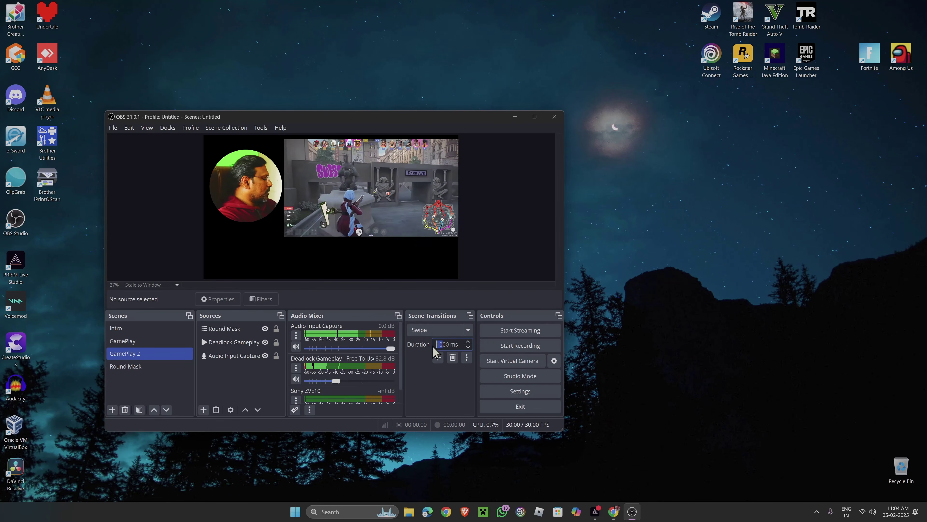
text(8)
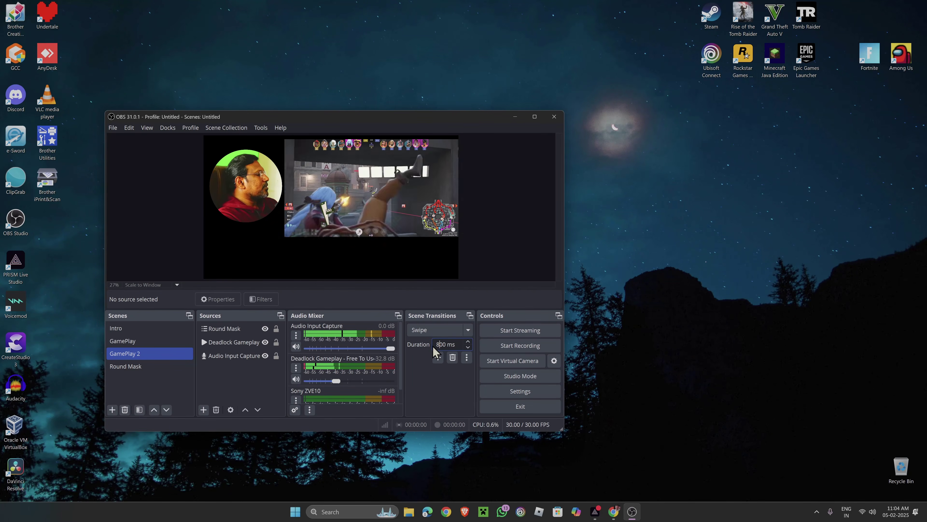
click(117, 343)
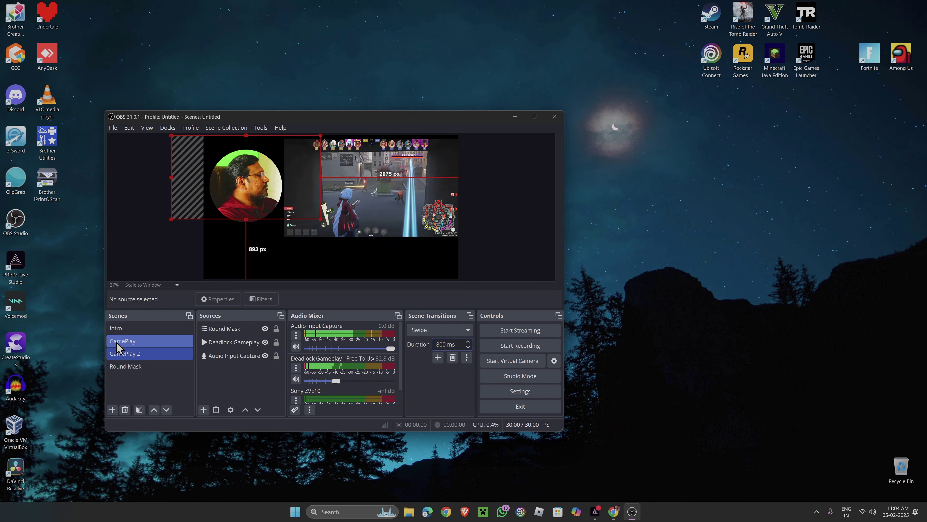
click(120, 353)
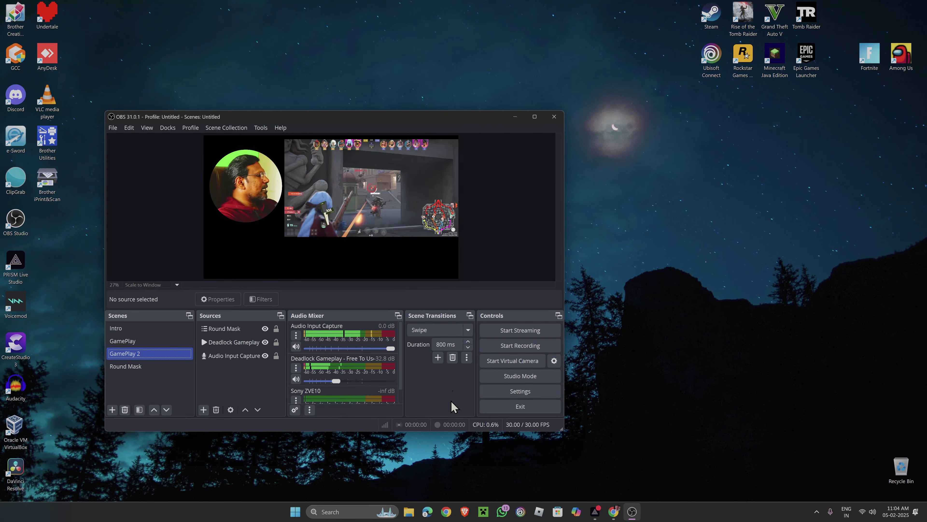
- Add a Slide scene transition under its default name and preview its effect with the Left direction
click(471, 332)
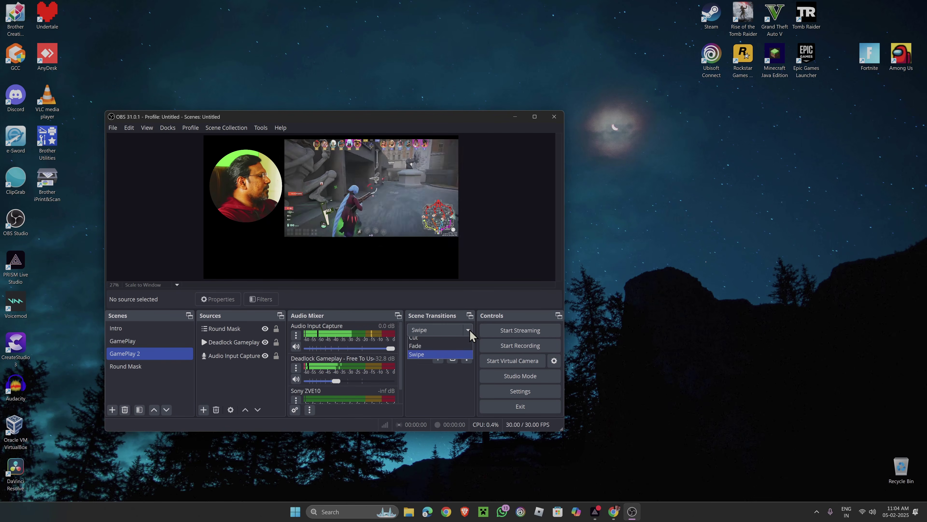
click(440, 358)
click(437, 356)
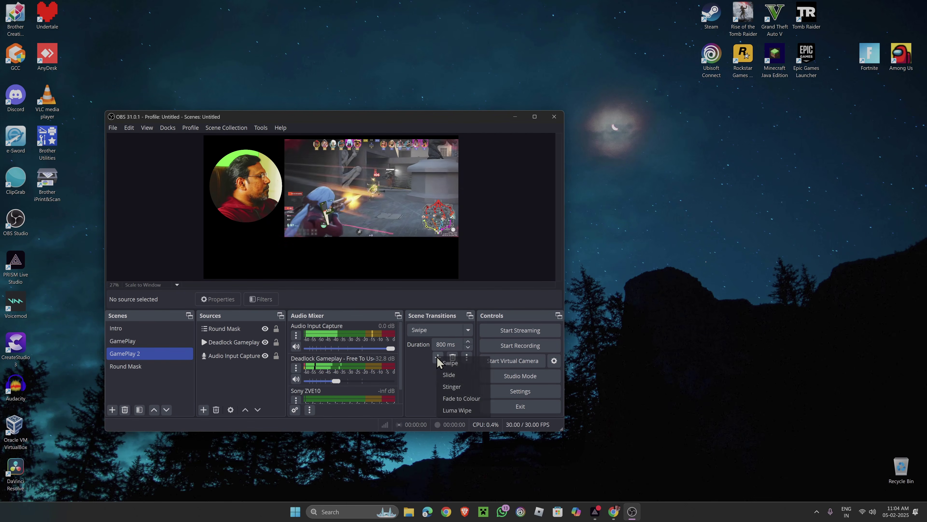
click(450, 376)
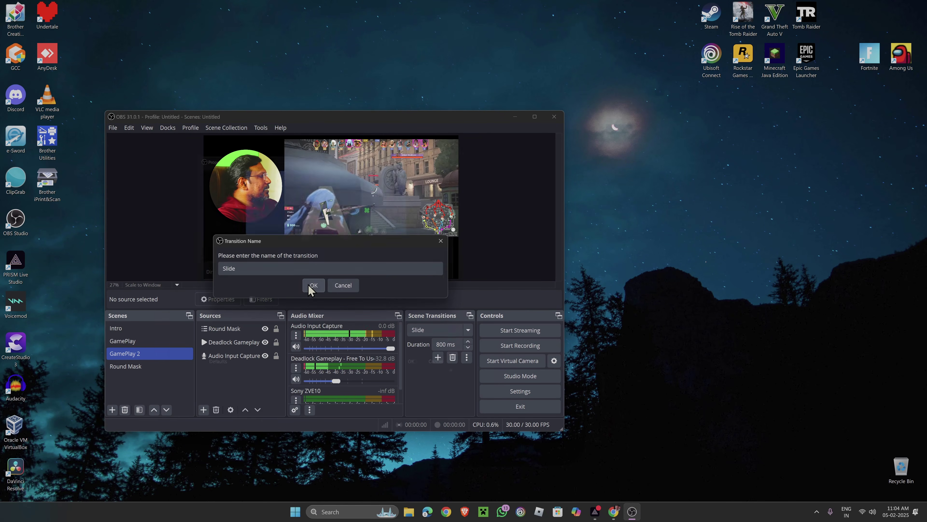
click(313, 285)
click(253, 294)
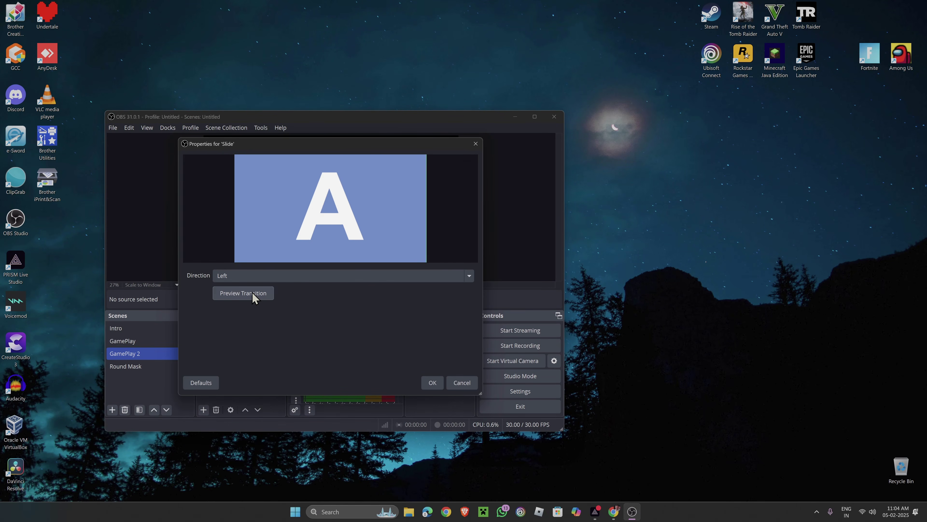
- Set the Slide transition's direction to Right, preview the effect and accept its properties
click(306, 277)
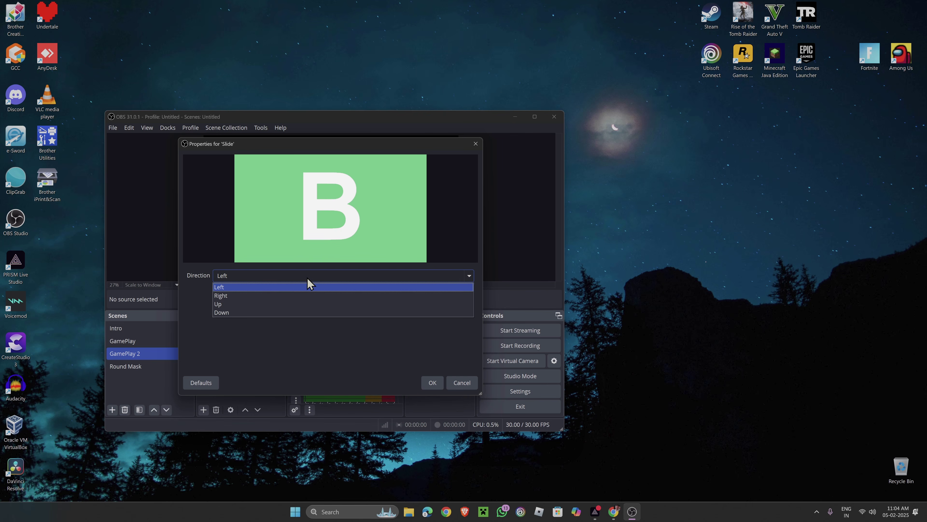
click(290, 297)
click(266, 291)
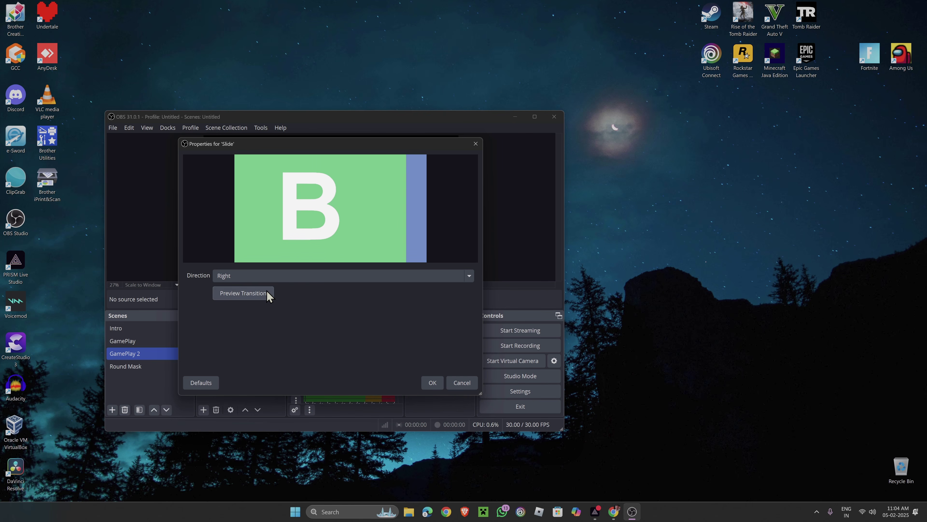
click(435, 383)
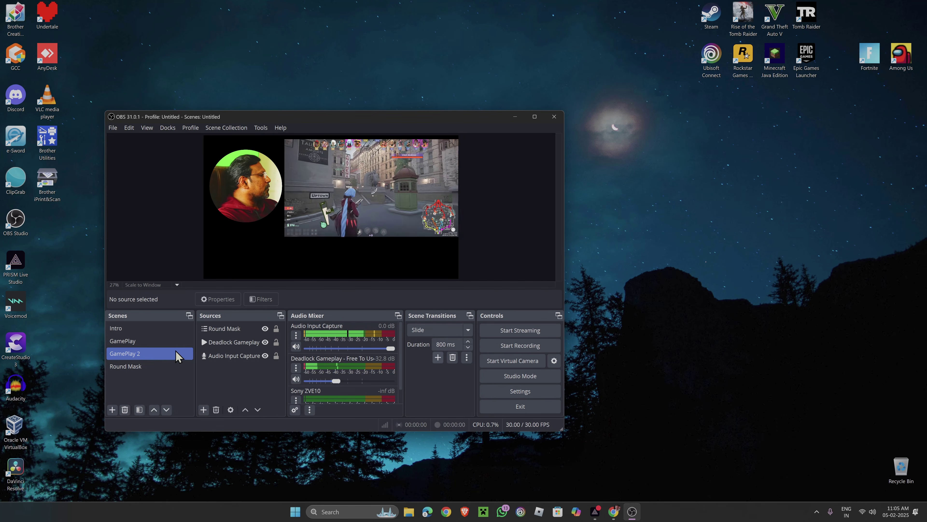
- Test Slide by switching to GamePlay, and compare it with Swipe by making that transition active and switching to GamePlay 2
click(168, 341)
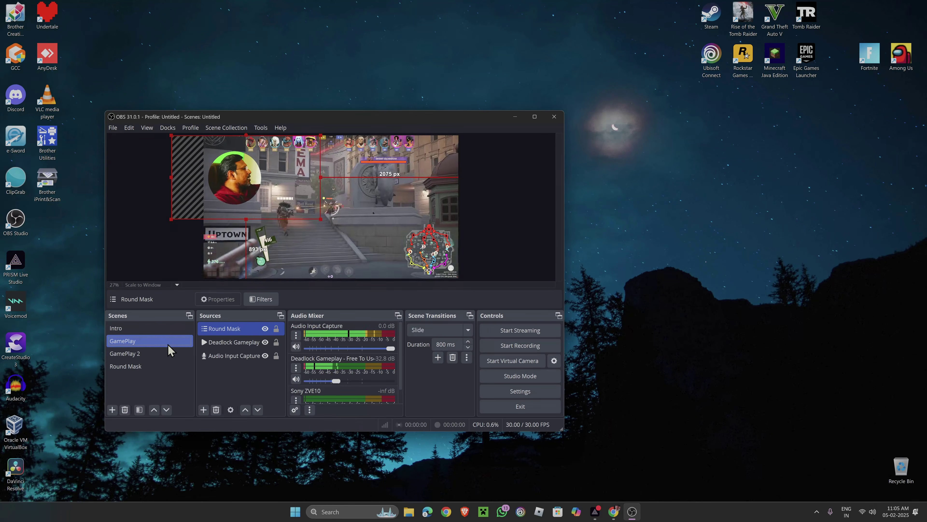
click(434, 333)
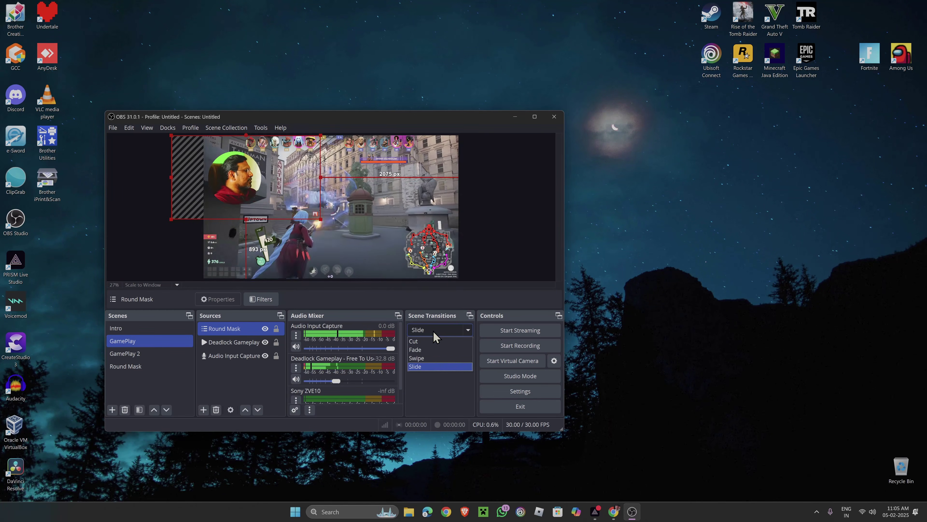
click(435, 358)
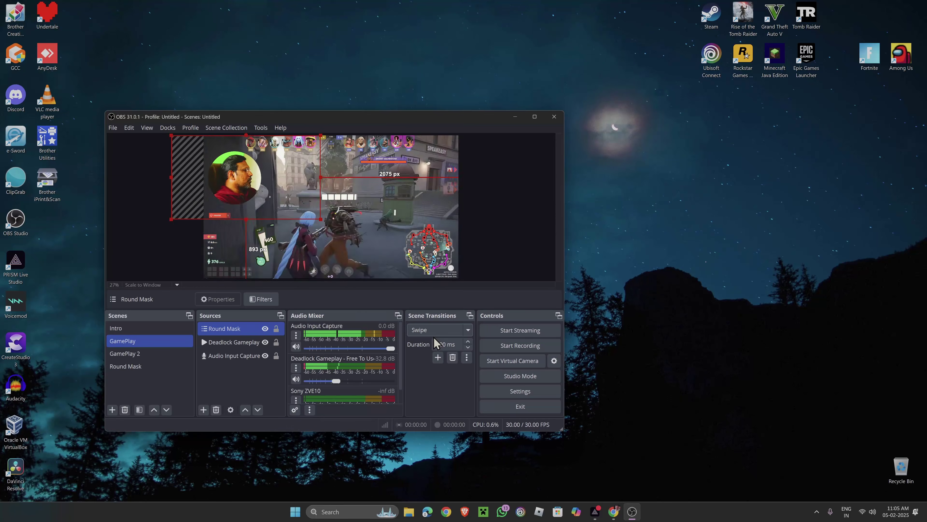
click(130, 354)
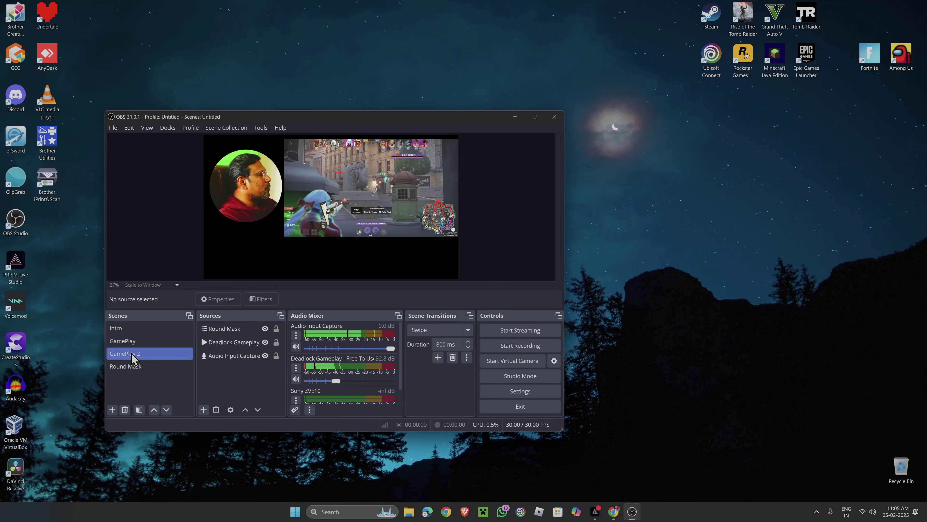
- Choose Slide as the active scene transition and test it by switching to GamePlay and back to GamePlay 2
click(456, 330)
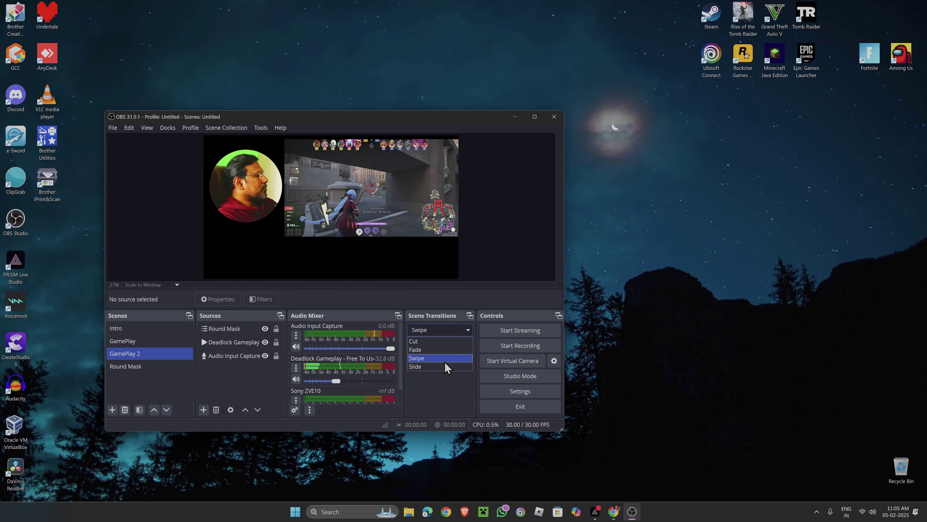
click(446, 367)
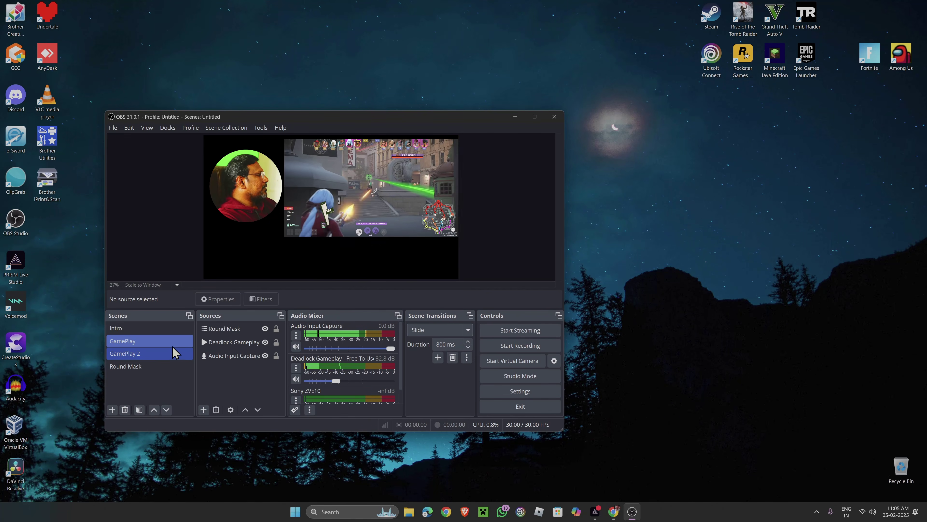
click(162, 343)
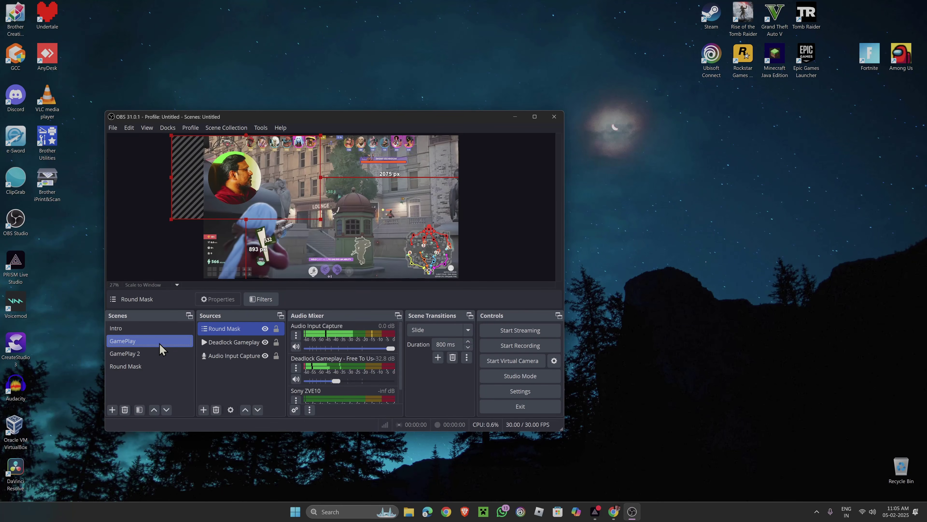
click(160, 354)
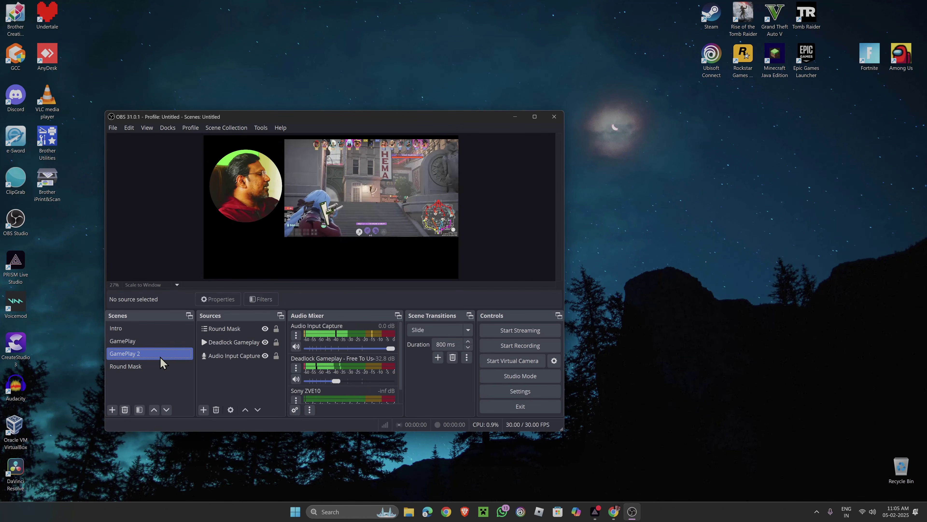
- Look over the transition types that can be added, without adding one, and switch to the Intro scene
click(468, 331)
click(471, 402)
click(438, 358)
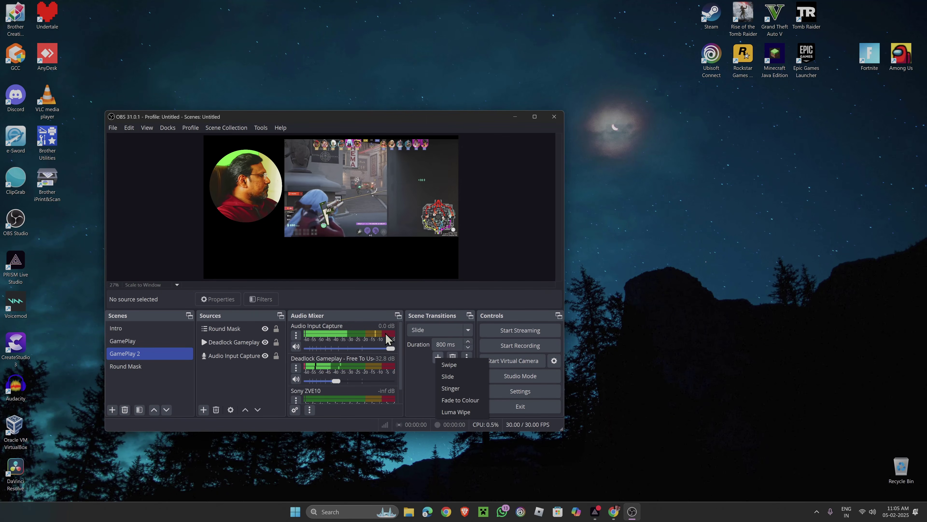
click(172, 328)
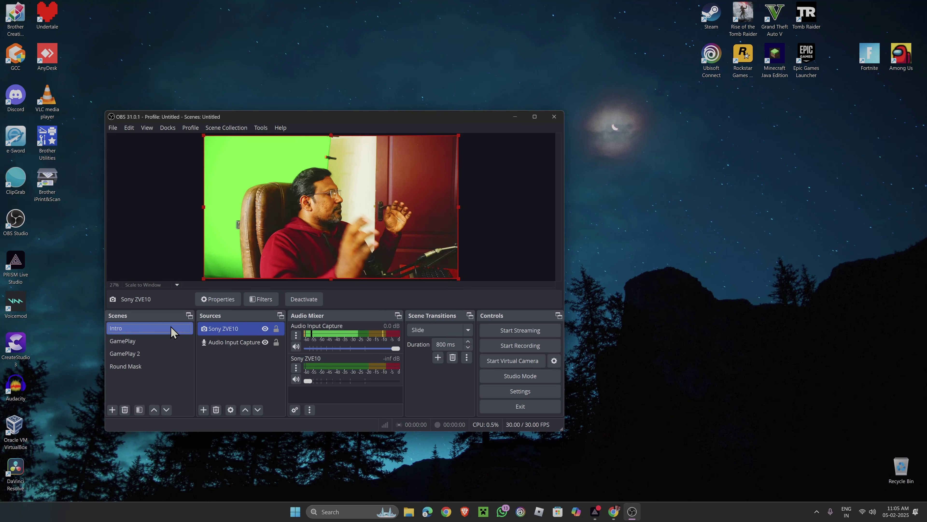